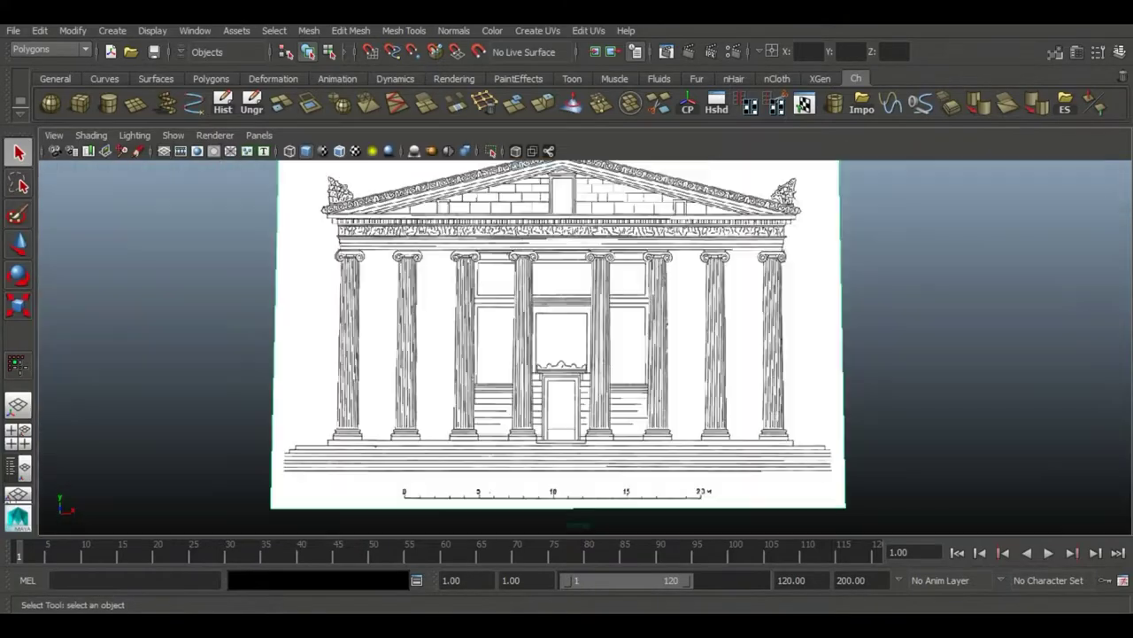
Create a polygon cylinder and shrink it uniformly in the front view
left_click(108, 103)
key("r")
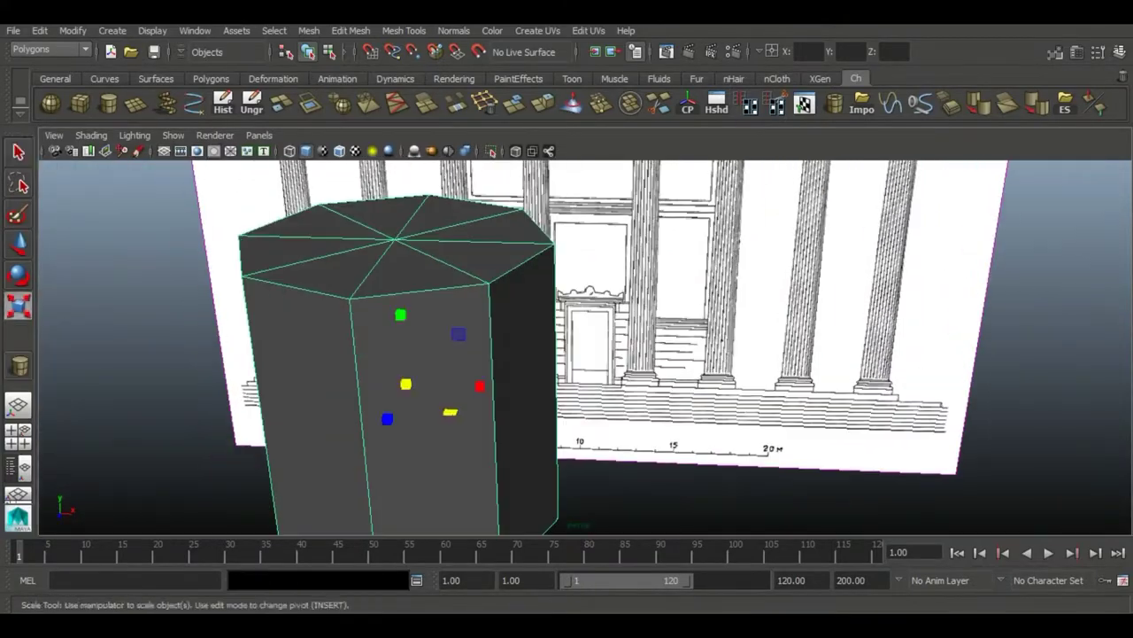
key("w")
key("space")
left_click_drag(402, 451, 402, 518)
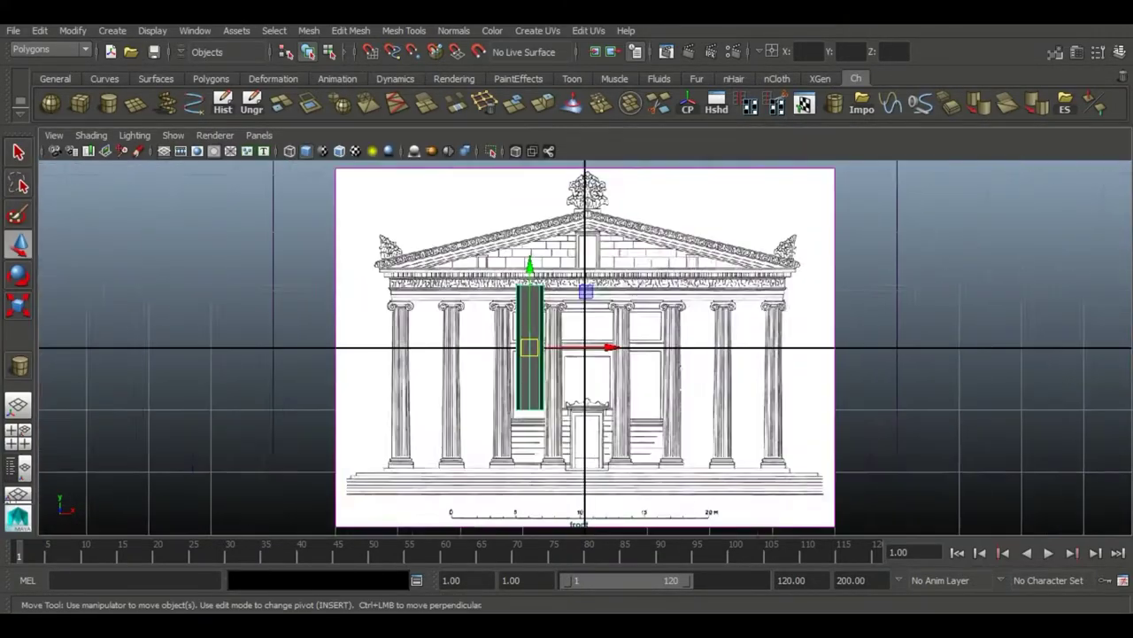
scroll(593, 307, "up", 3)
scroll(592, 307, "up", 2)
key("r")
left_click_drag(537, 363, 505, 363)
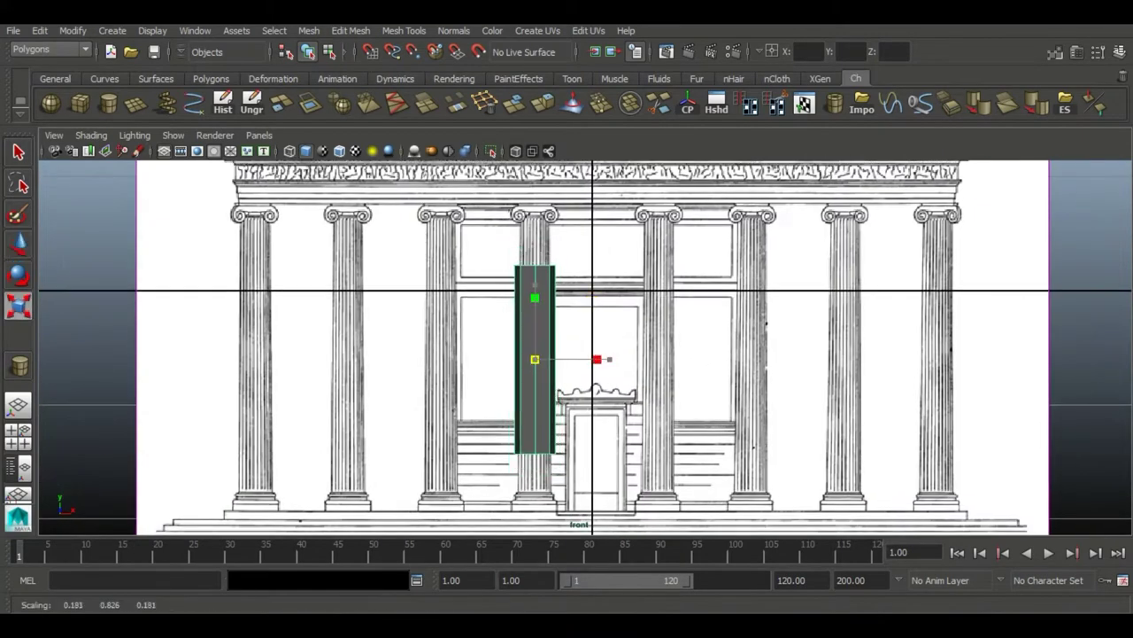
scroll(561, 399, "up", 2)
Give the cylinder 20 axis and 6 height subdivisions and shorten it over a column
left_click(1077, 51)
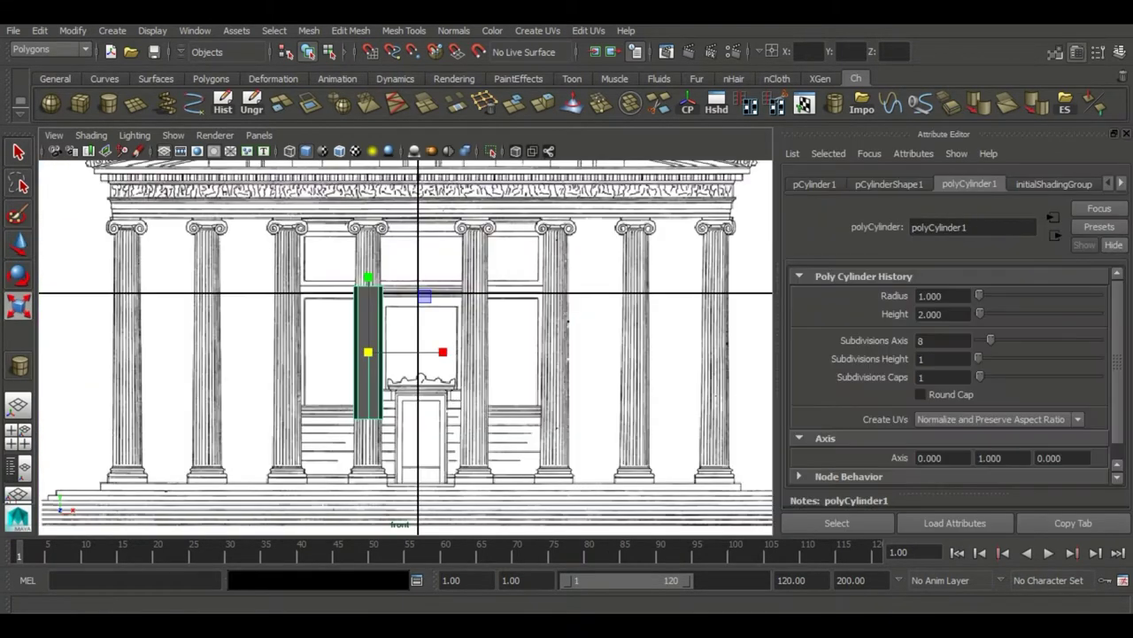
scroll(148, 352, "up", 2)
left_click_drag(468, 245, 468, 328)
middle_click_drag(531, 354, 478, 302, "alt")
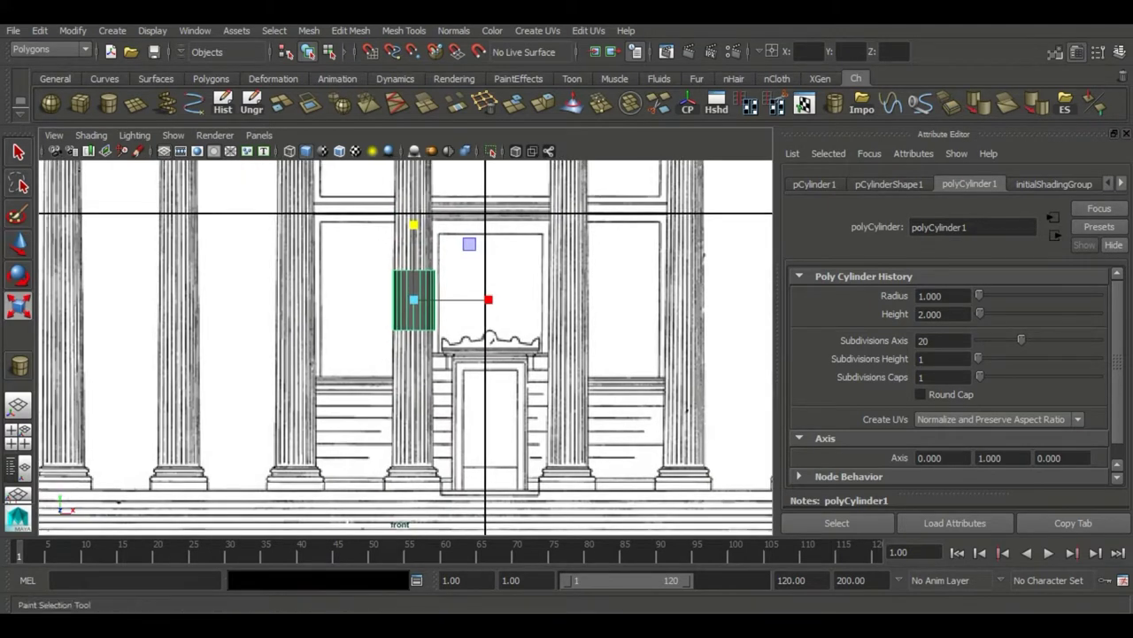
key("w")
left_click_drag(413, 266, 413, 400)
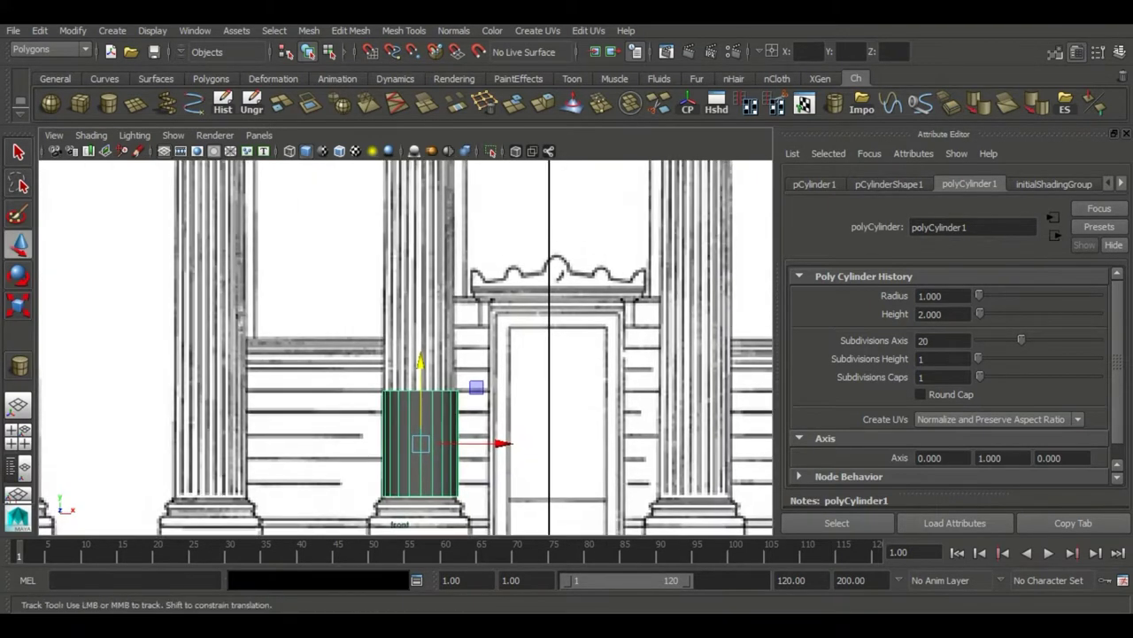
scroll(405, 345, "down", 3)
Undo the move and stretch the cylinder to the column's full height
key("ctrl+z")
key("r")
left_click_drag(421, 233, 421, 259)
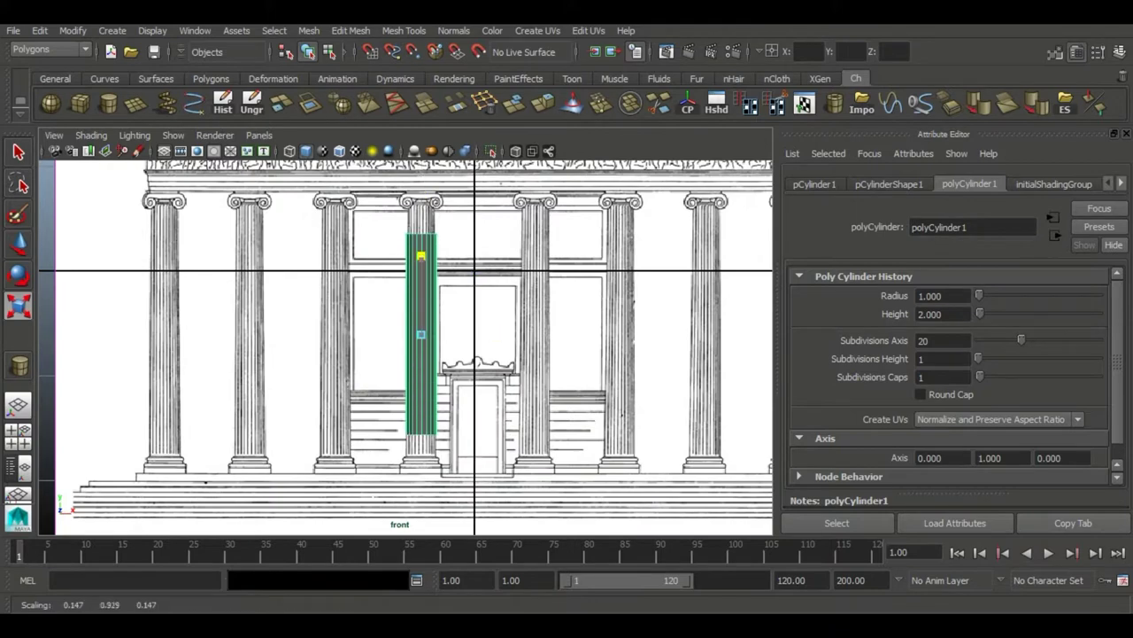
scroll(425, 242, "up", 2)
scroll(425, 242, "up", 1)
scroll(425, 242, "up", 1)
key("F8")
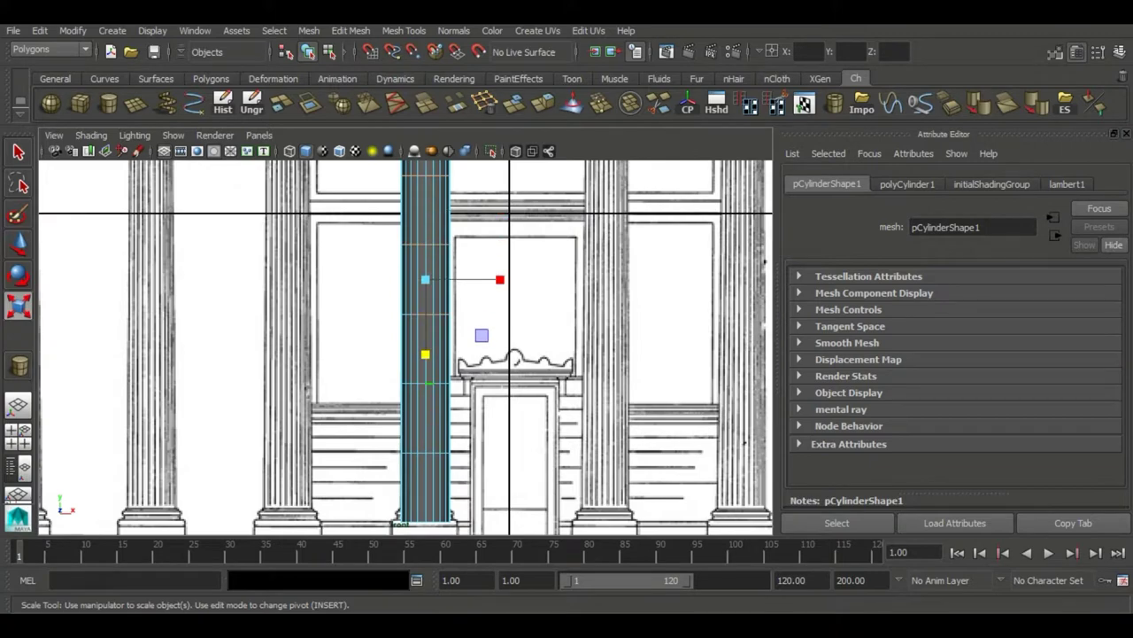
Bevel the column cylinder's top and bottom edges with a fraction of 0.05
middle_click_drag(405, 347, 406, 438, "alt")
scroll(447, 398, "up", 2)
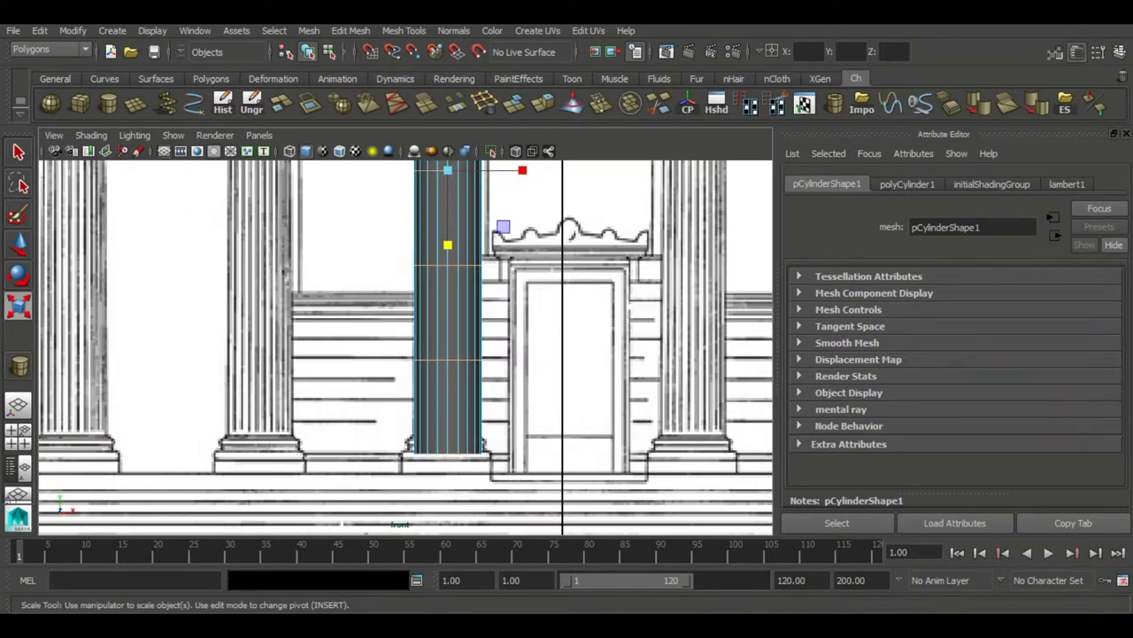
middle_click_drag(405, 348, 388, 379, "alt")
key("ctrl+a")
middle_click_drag(620, 354, 452, 354, "alt")
left_click(1000, 213)
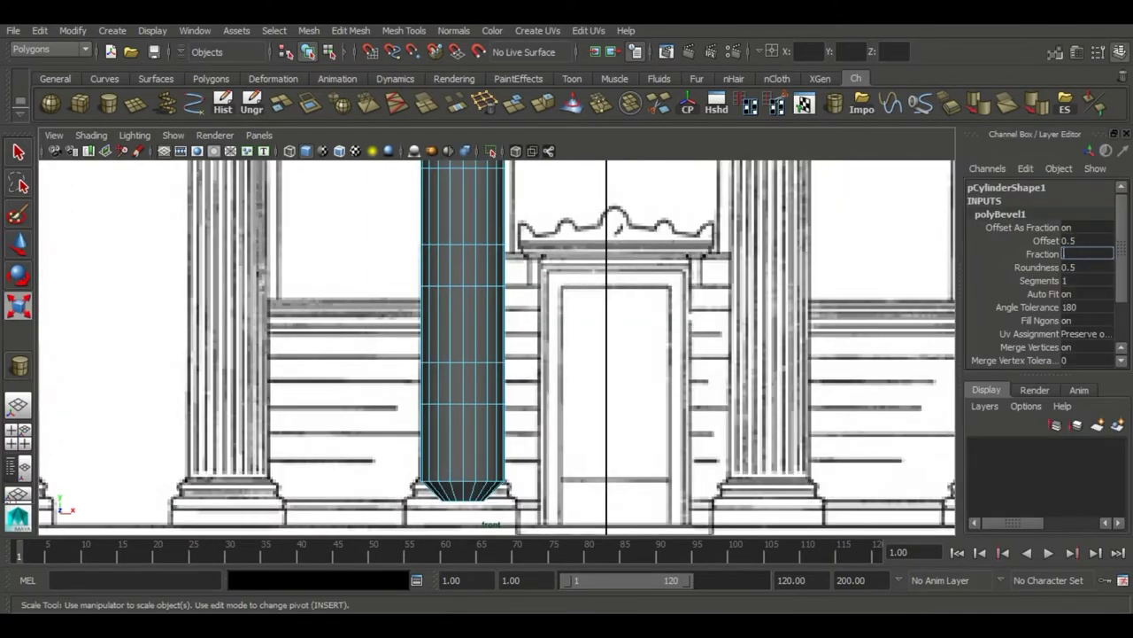
type("0.1")
key("Return")
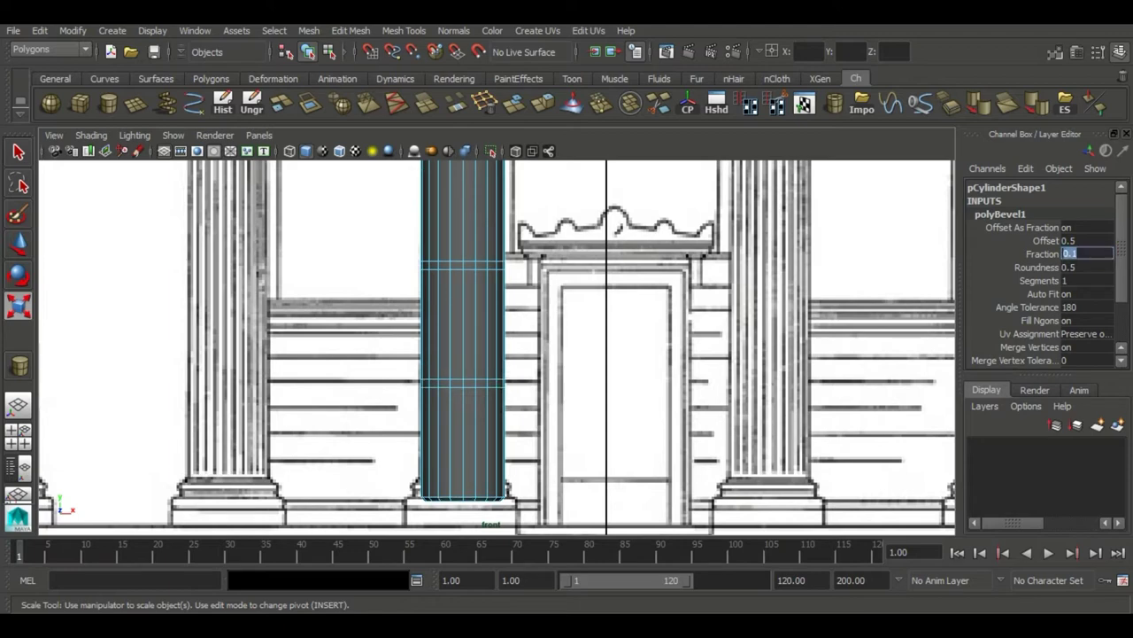
middle_click_drag(463, 321, 480, 381, "alt")
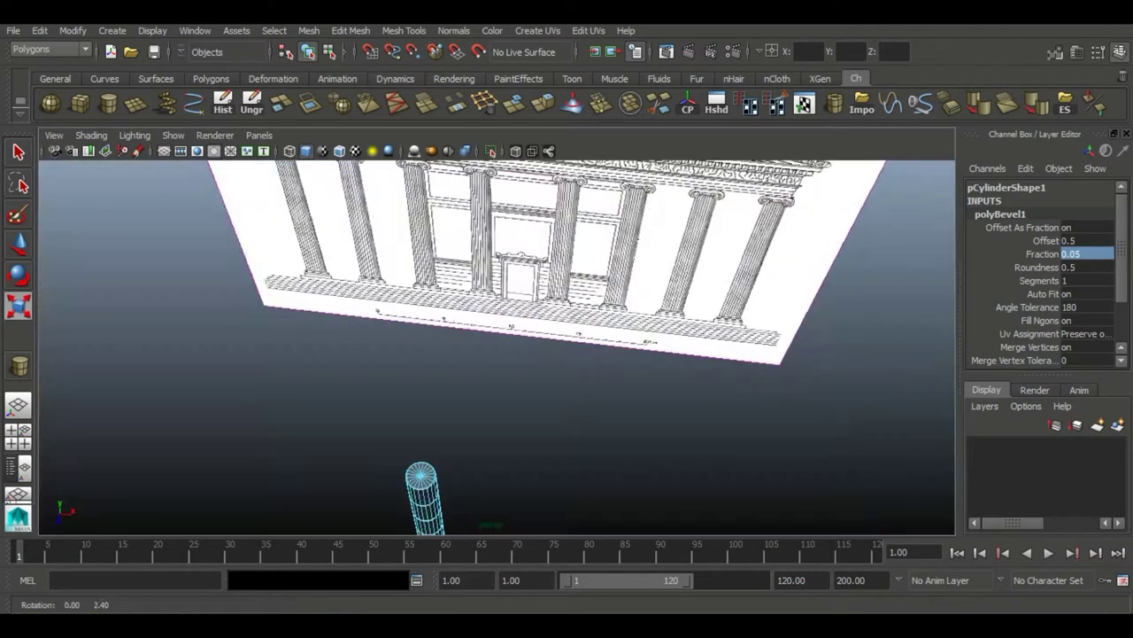
mouse_move(496, 345)
left_mouse_down("alt")
mouse_move(531, 266)
mouse_move(567, 230)
left_mouse_up("alt")
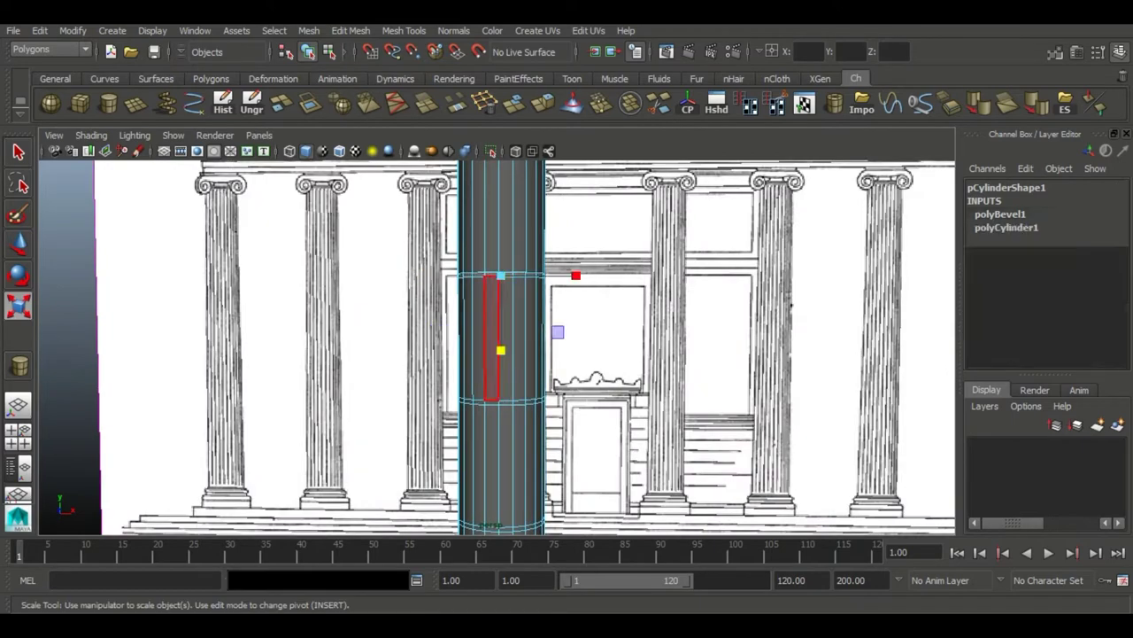
Set the polyBevel1 segments to 2 and slightly narrow one of the column's edge rings
left_click(1000, 214)
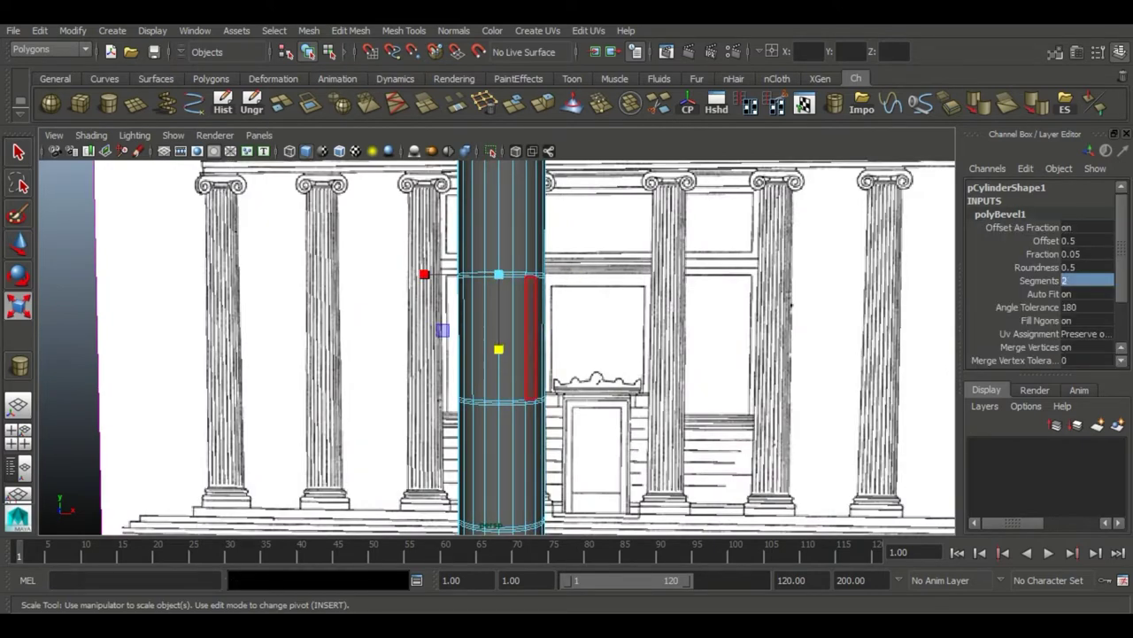
left_click(1000, 213)
mouse_move(531, 354)
right_mouse_down("alt")
mouse_move(478, 336)
mouse_move(532, 354)
right_mouse_up("alt")
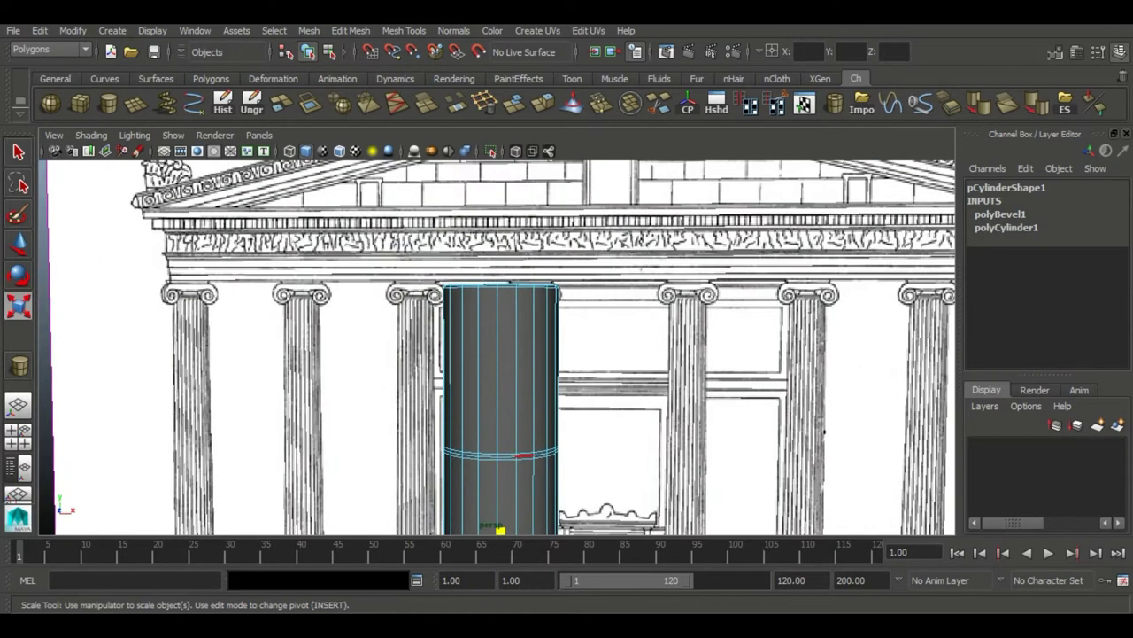
middle_click_drag(531, 354, 531, 212, "alt")
middle_click_drag(531, 266, 518, 318, "alt")
left_click_drag(532, 354, 531, 221, "alt")
right_click_drag(531, 355, 602, 372, "alt")
left_click_drag(523, 522, 513, 518)
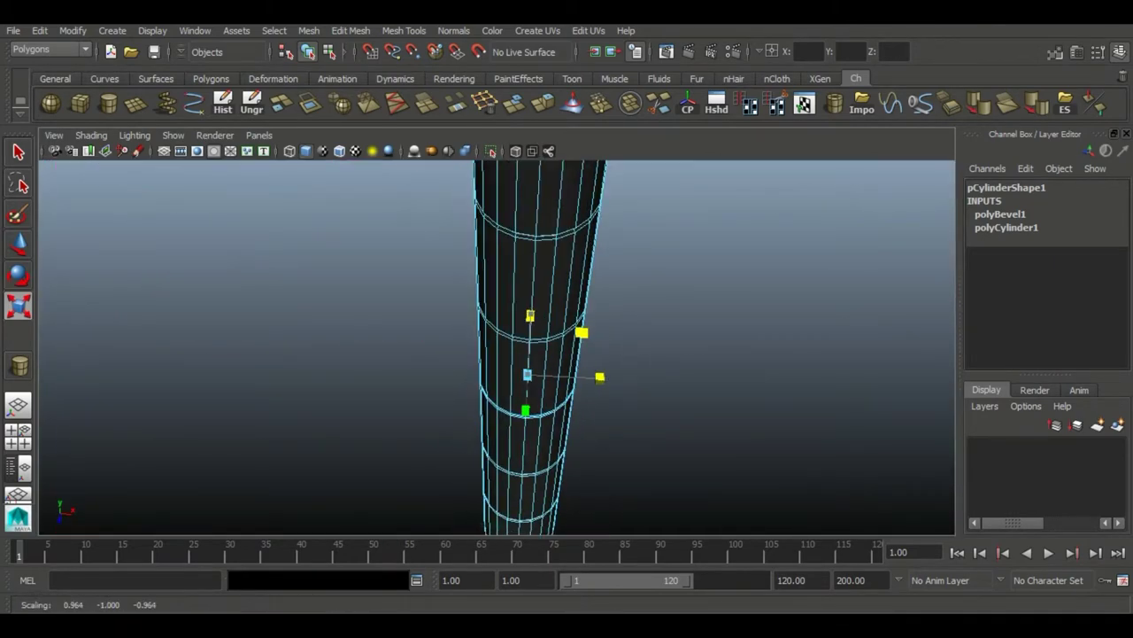
Orbit and zoom to face the reference columns and the temple front
left_click_drag(496, 346, 496, 292, "alt")
scroll(496, 345, "up", 3)
scroll(496, 346, "up", 3)
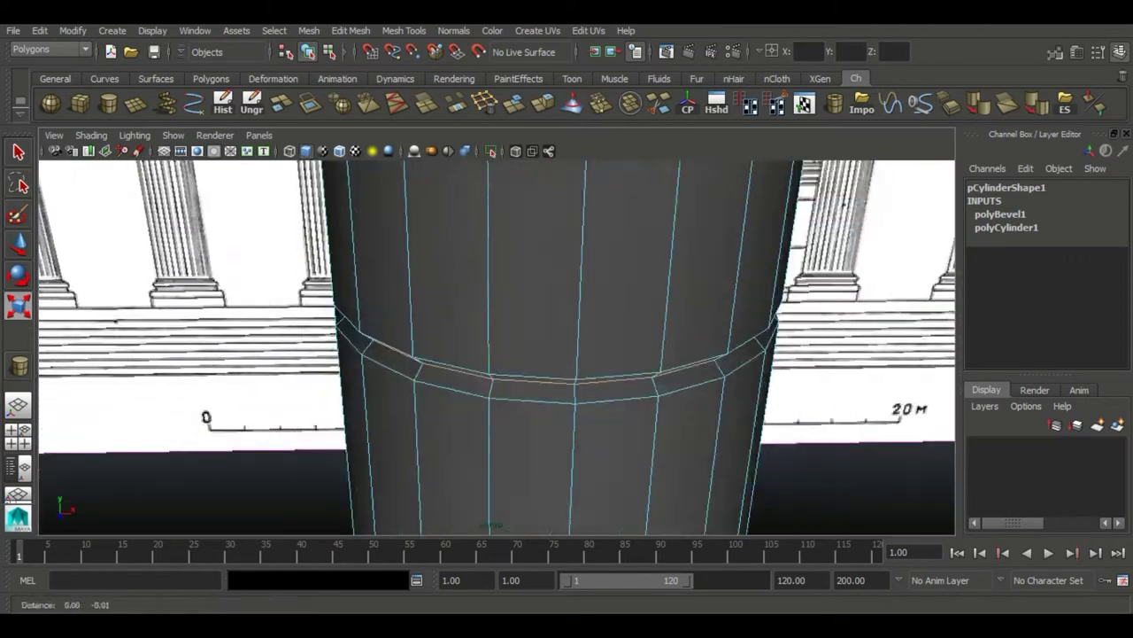
scroll(496, 345, "down", 5)
scroll(496, 346, "up", 3)
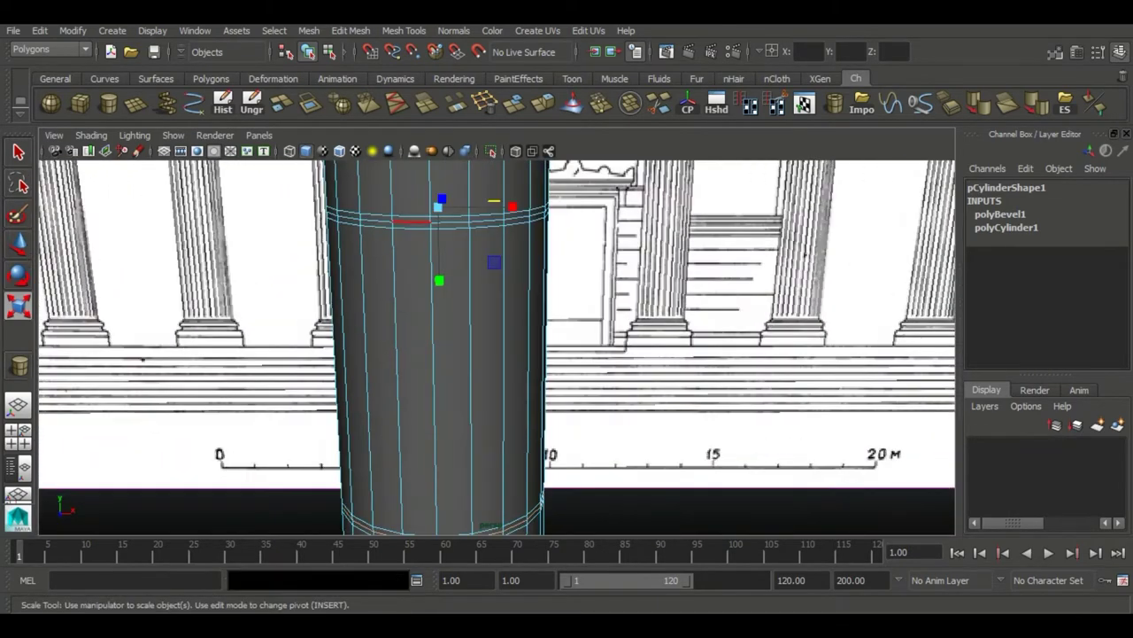
scroll(496, 345, "down", 3)
mouse_move(495, 346)
left_mouse_down("alt")
mouse_move(478, 328)
mouse_move(496, 346)
left_mouse_up("alt")
scroll(496, 346, "up", 3)
scroll(496, 345, "up", 3)
scroll(496, 345, "up", 3)
Reselect the column and return to a maximised perspective view around it
left_click(496, 346)
middle_click_drag(496, 345, 372, 345, "alt")
scroll(495, 345, "down", 3)
left_click(468, 380)
key("space")
key("space")
key("q")
mouse_move(495, 345)
left_mouse_down("alt")
mouse_move(425, 319)
mouse_move(425, 336)
left_mouse_up("alt")
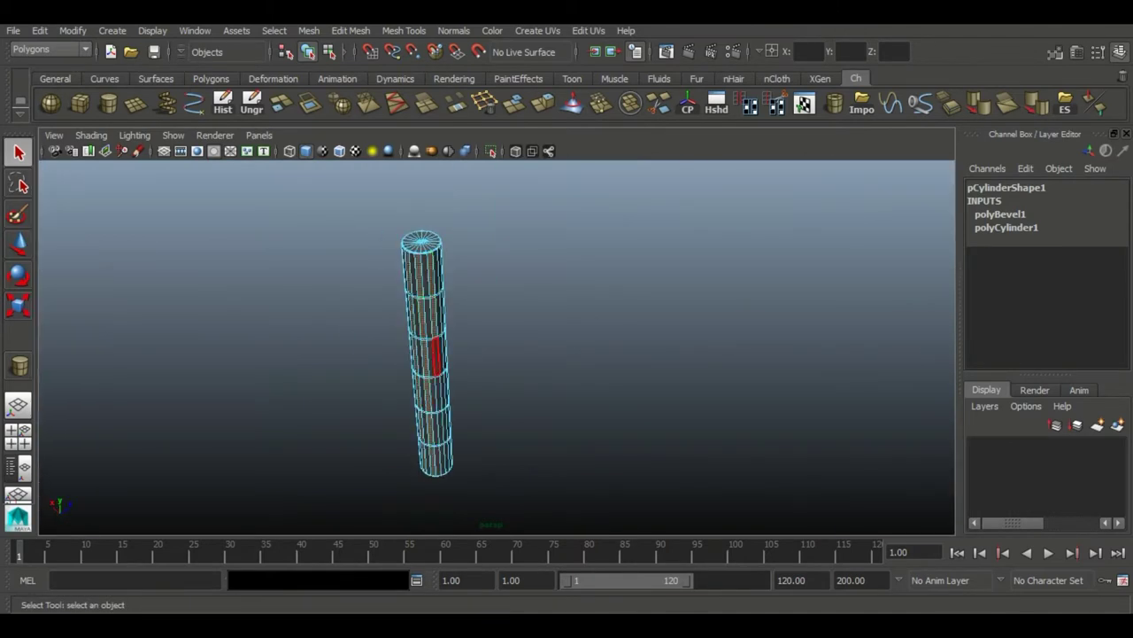
Extrude the selected column faces into grooves
key("ctrl+z")
key("ctrl+e")
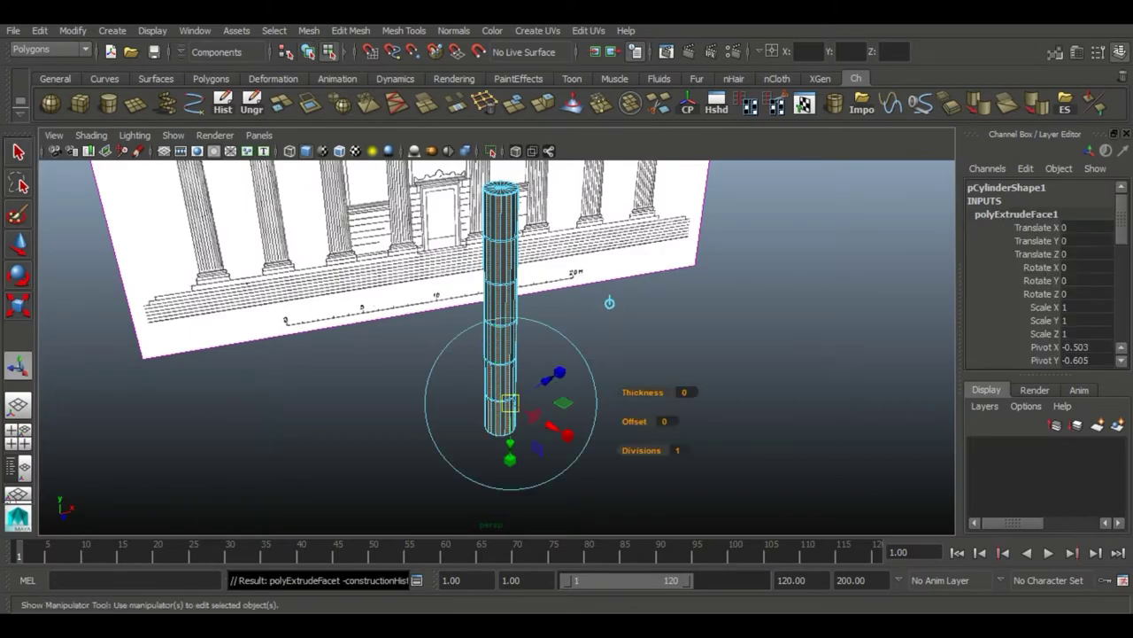
mouse_move(577, 281)
left_mouse_down("alt")
mouse_move(605, 493)
mouse_move(625, 317)
mouse_move(610, 397)
mouse_move(611, 383)
left_mouse_up("alt")
right_click_drag(611, 383, 606, 358, "alt")
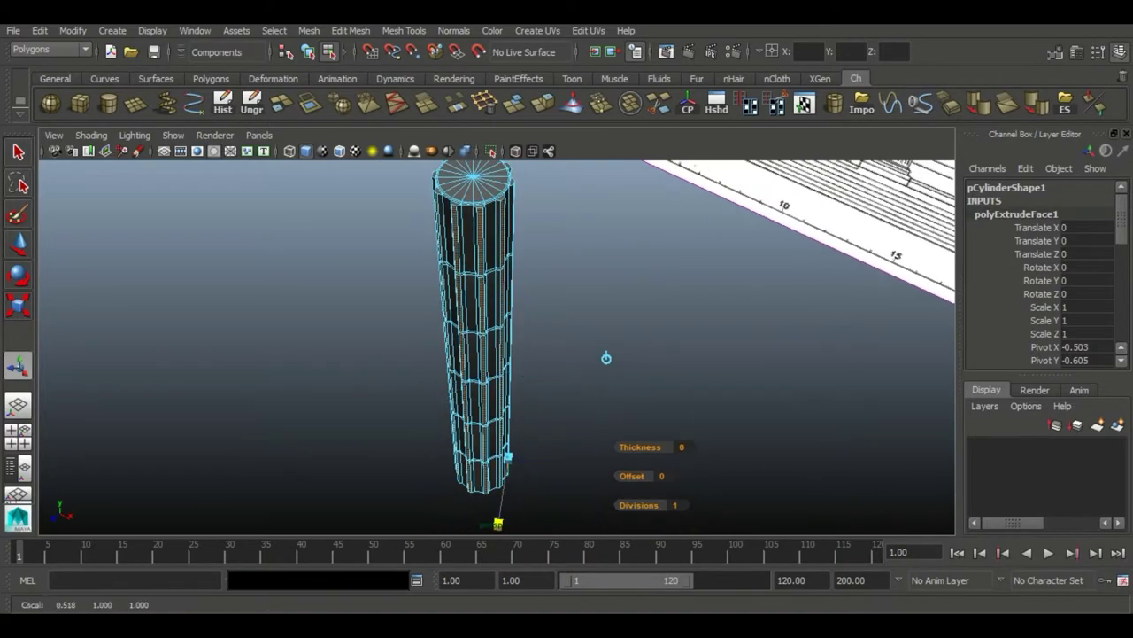
Select the whole column and apply Normals > Soften Edge
key("t")
left_click_drag(602, 384, 620, 376, "alt")
key("F8")
left_click(463, 355)
left_click(453, 30)
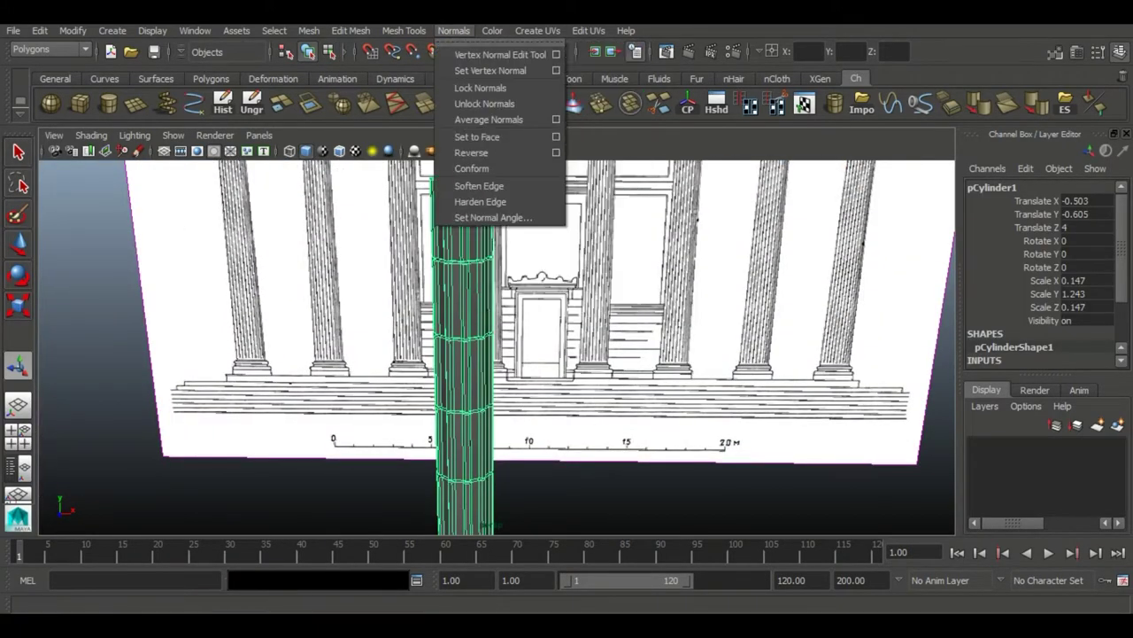
left_click(479, 185)
mouse_move(479, 185)
left_mouse_down("alt")
mouse_move(493, 152)
mouse_move(531, 266)
left_mouse_up("alt")
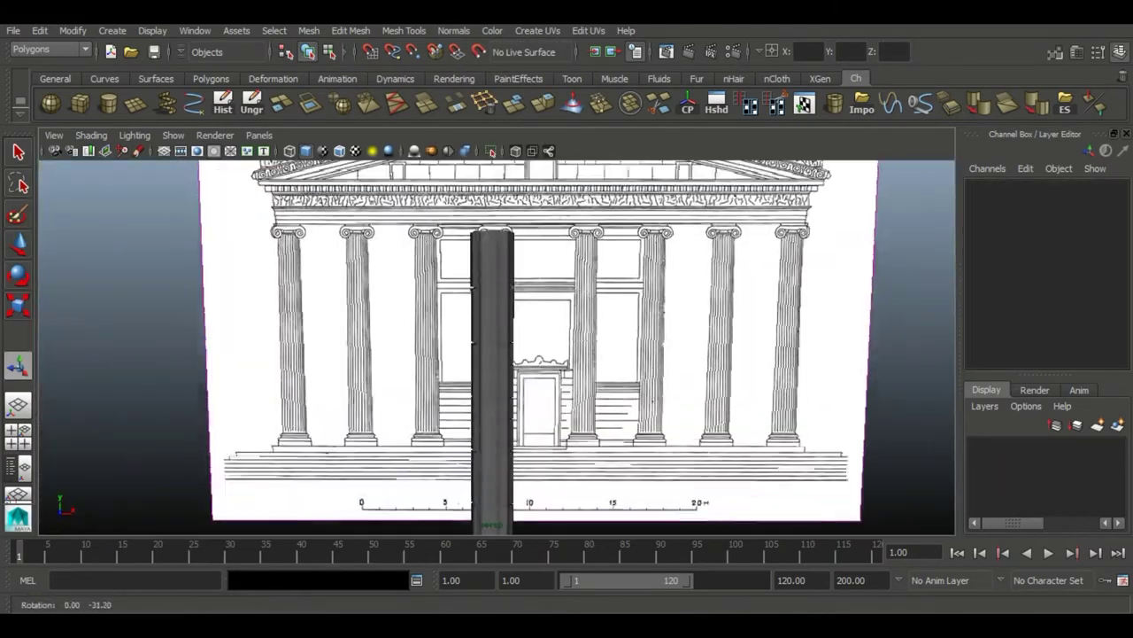
Switch to the front view and pan down to the pediment area
scroll(496, 346, "up", 5)
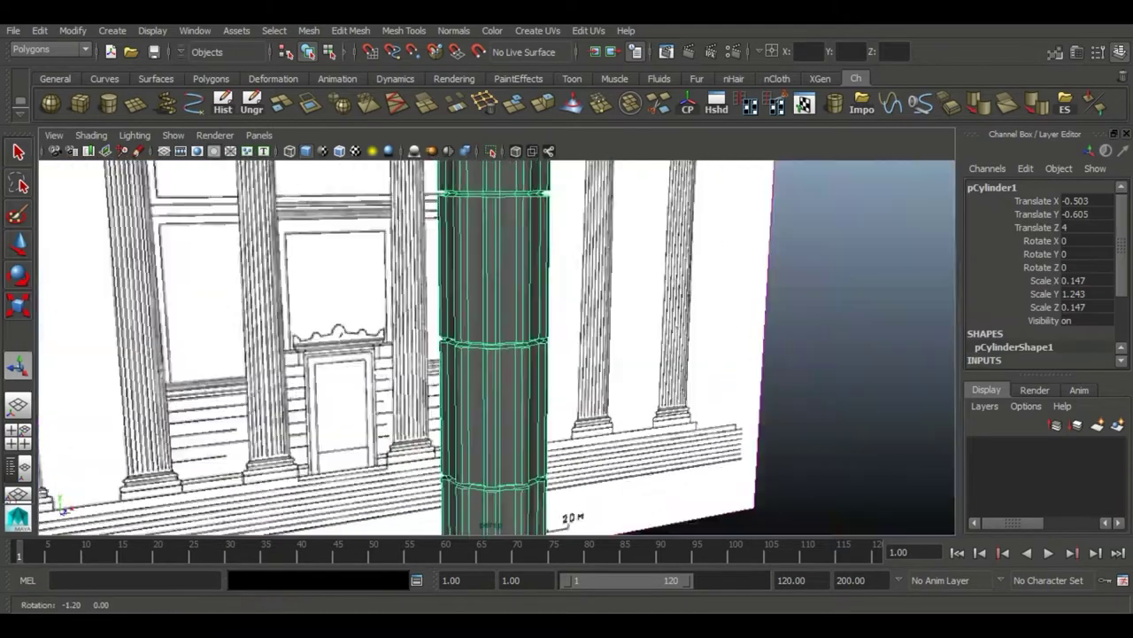
scroll(496, 346, "down", 5)
key("space")
left_click_drag(481, 324, 481, 389)
scroll(487, 345, "up", 3)
scroll(487, 346, "up", 2)
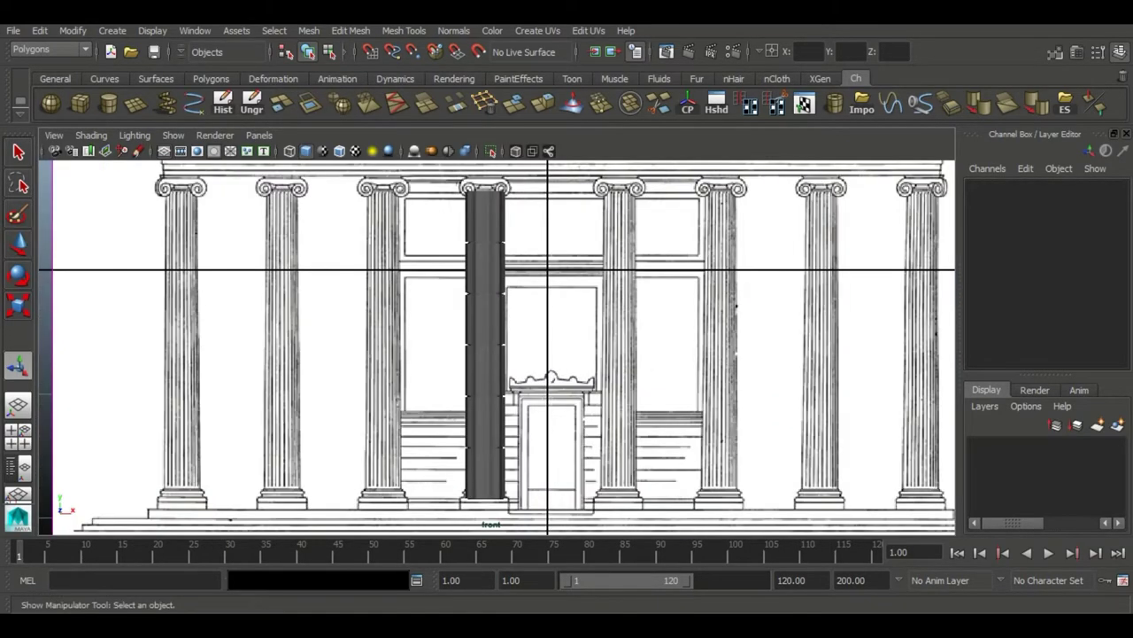
middle_click_drag(496, 345, 495, 441, "alt")
scroll(496, 345, "up", 3)
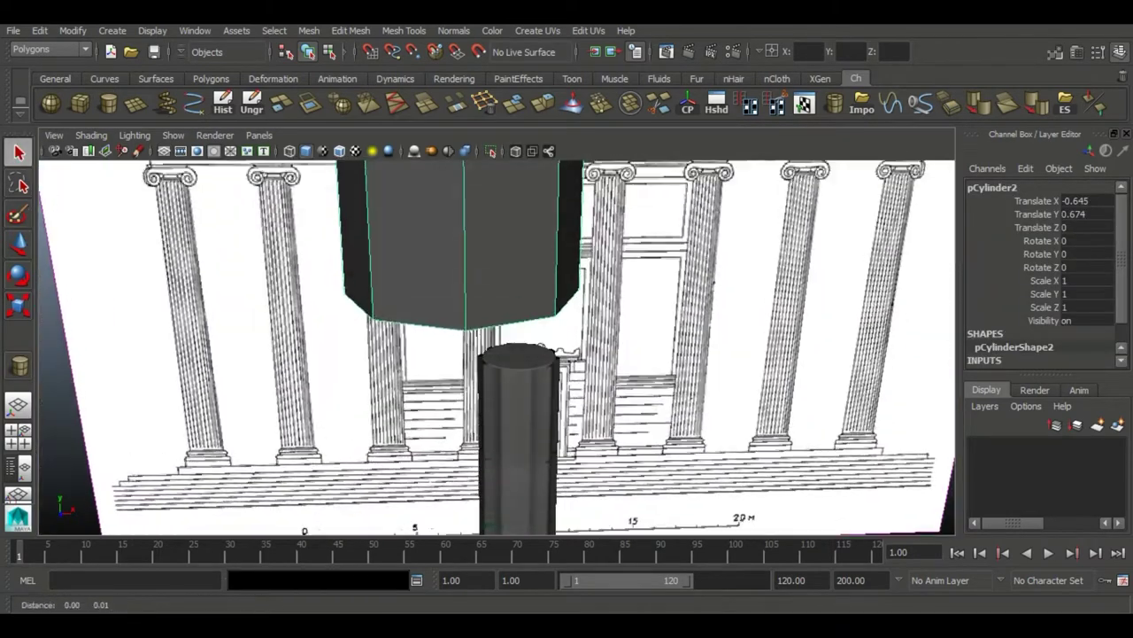
Set the second cylinder to 12 axis subdivisions and move the disc onto the capital's volute
key("ctrl+a")
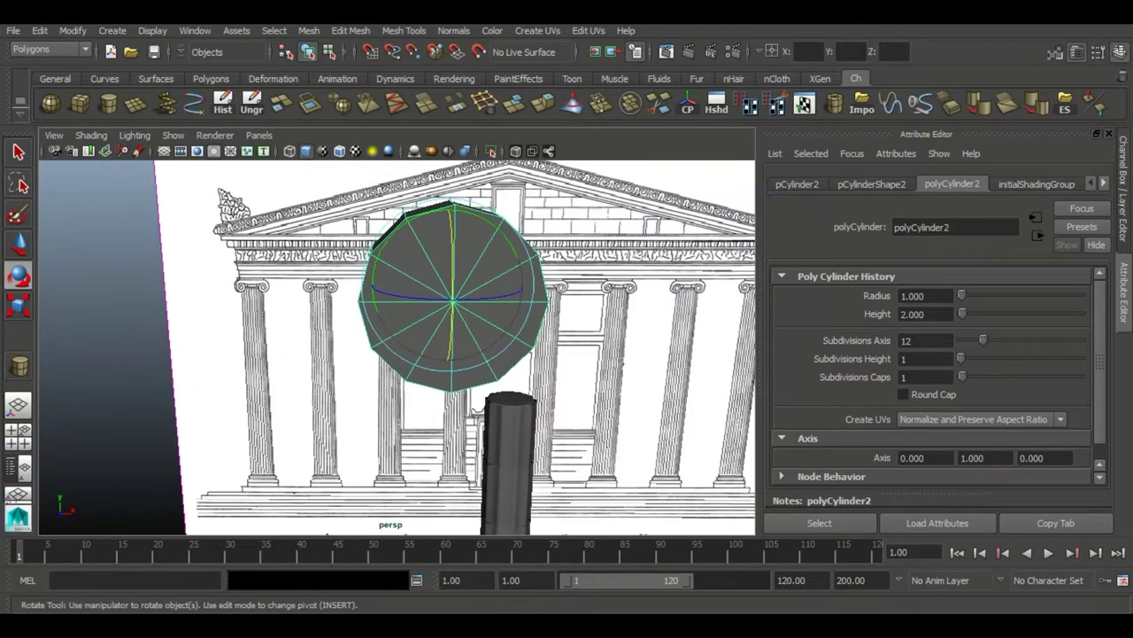
key("w")
key("space")
key("space")
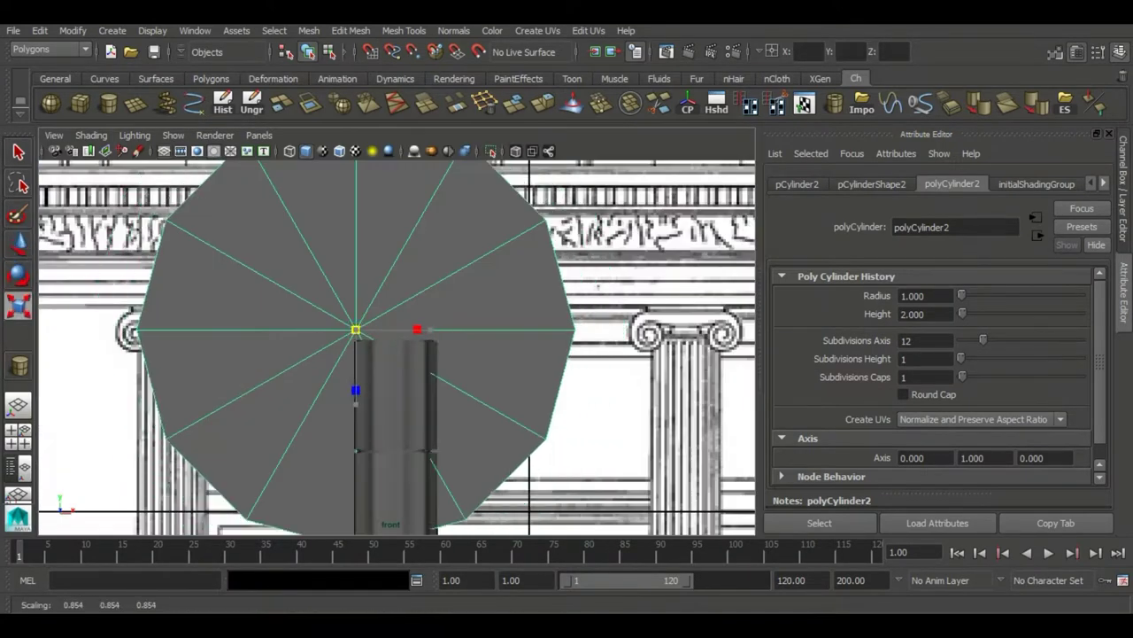
scroll(397, 345, "down", 5)
left_click_drag(418, 385, 401, 381)
scroll(401, 380, "up", 2)
scroll(402, 380, "up", 2)
scroll(401, 380, "up", 1)
middle_click_drag(414, 360, 456, 379)
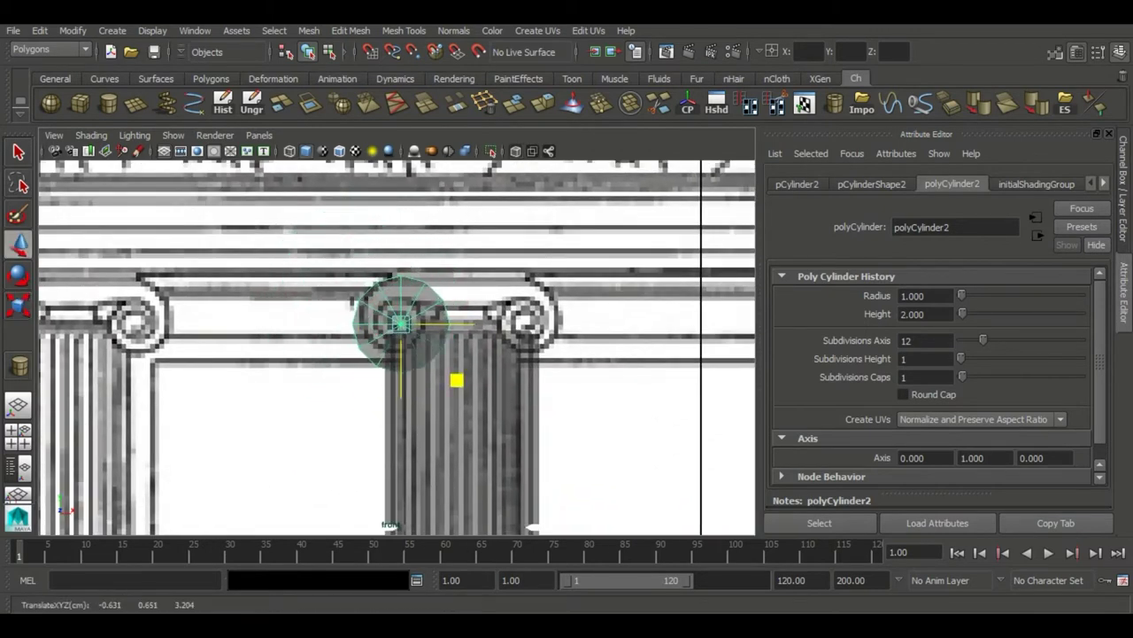
scroll(396, 345, "down", 5)
Check the disc's depth in the four-view layout, then zoom the front view onto its components
key("space")
key("space")
mouse_move(478, 336)
left_mouse_down("alt")
mouse_move(398, 315)
mouse_move(416, 312)
left_mouse_up("alt")
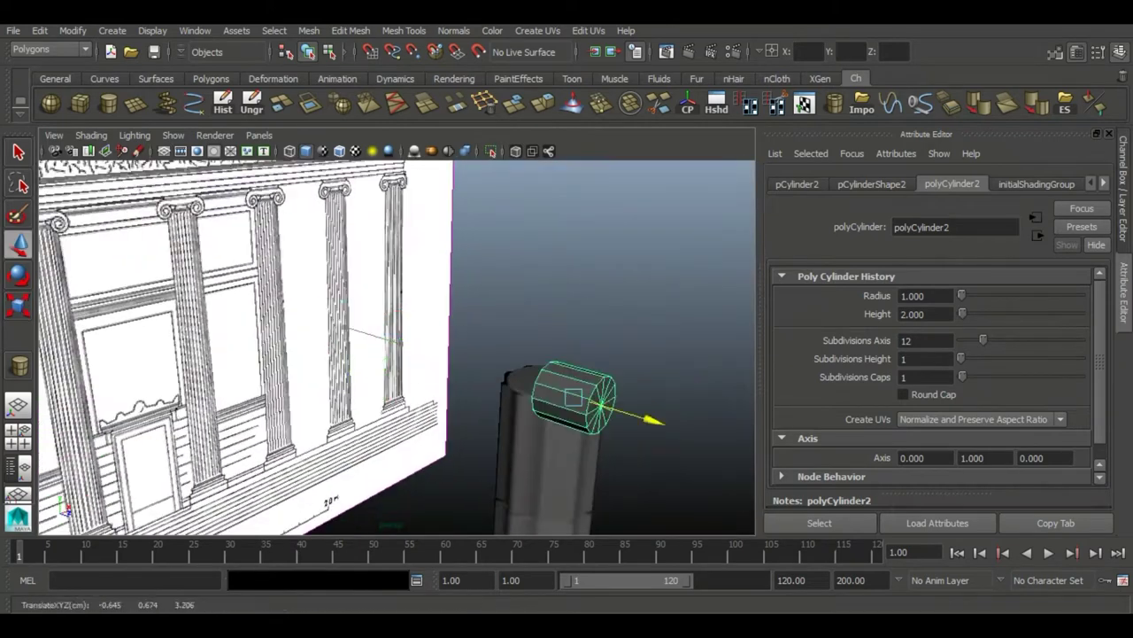
key("w")
key("space")
key("space")
scroll(372, 355, "up", 3)
scroll(371, 355, "up", 3)
scroll(396, 355, "up", 2)
key("F8")
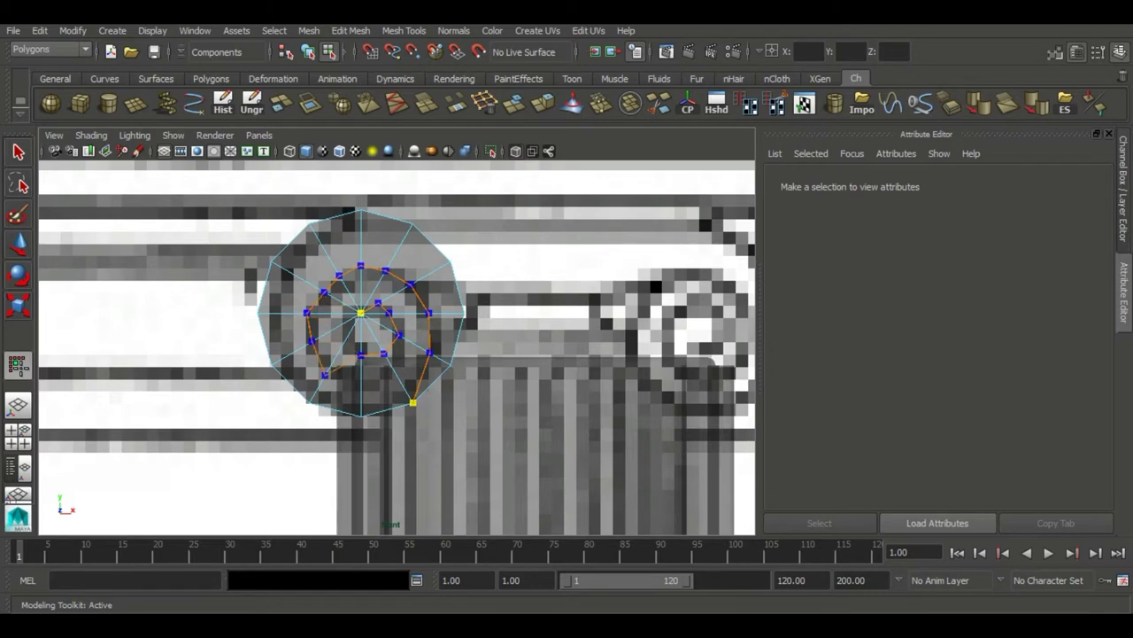
Zoom in on the disc's cap and select its split edges
scroll(390, 354, "up", 2)
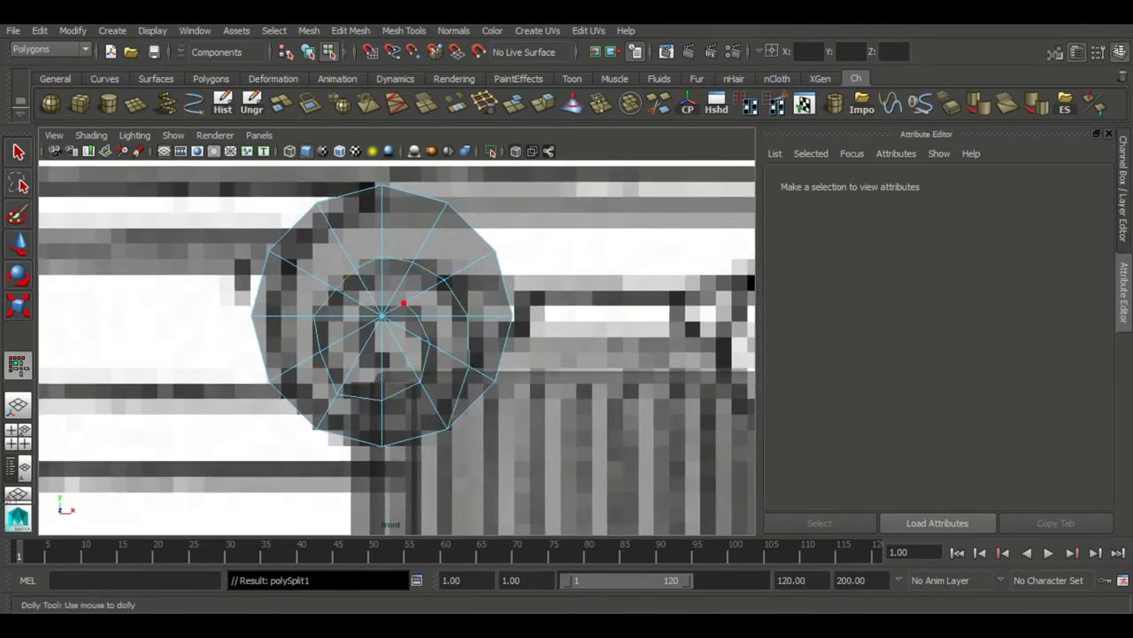
scroll(397, 349, "up", 2)
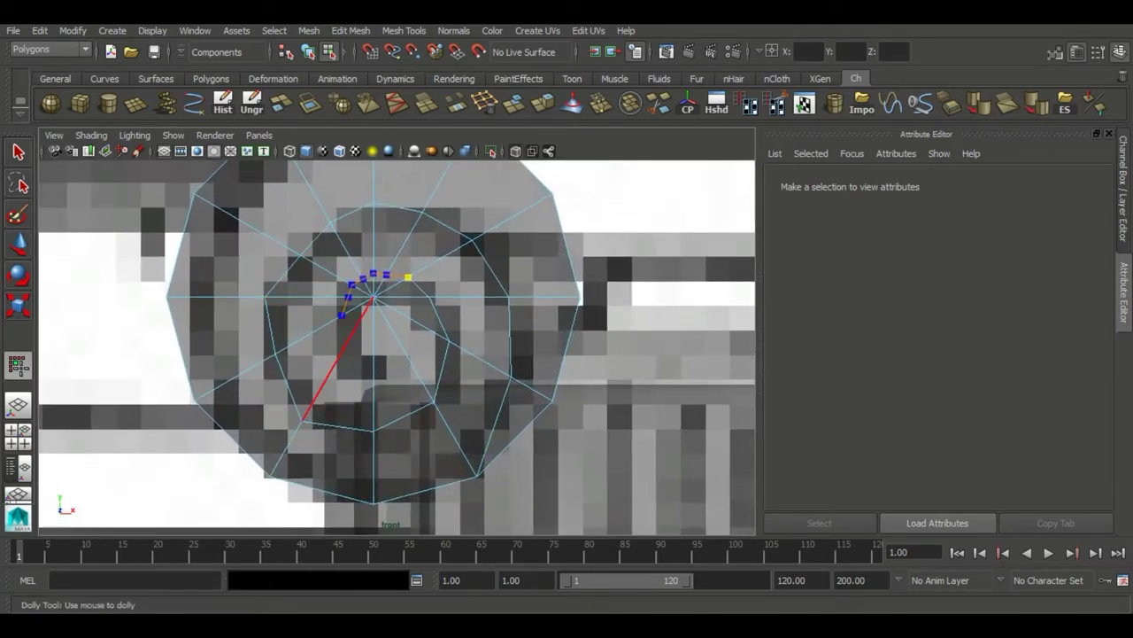
scroll(377, 328, "down", 2)
key("w")
scroll(377, 328, "down", 5)
scroll(376, 327, "down", 4)
scroll(376, 328, "up", 10)
scroll(396, 346, "up", 3)
left_click(444, 403)
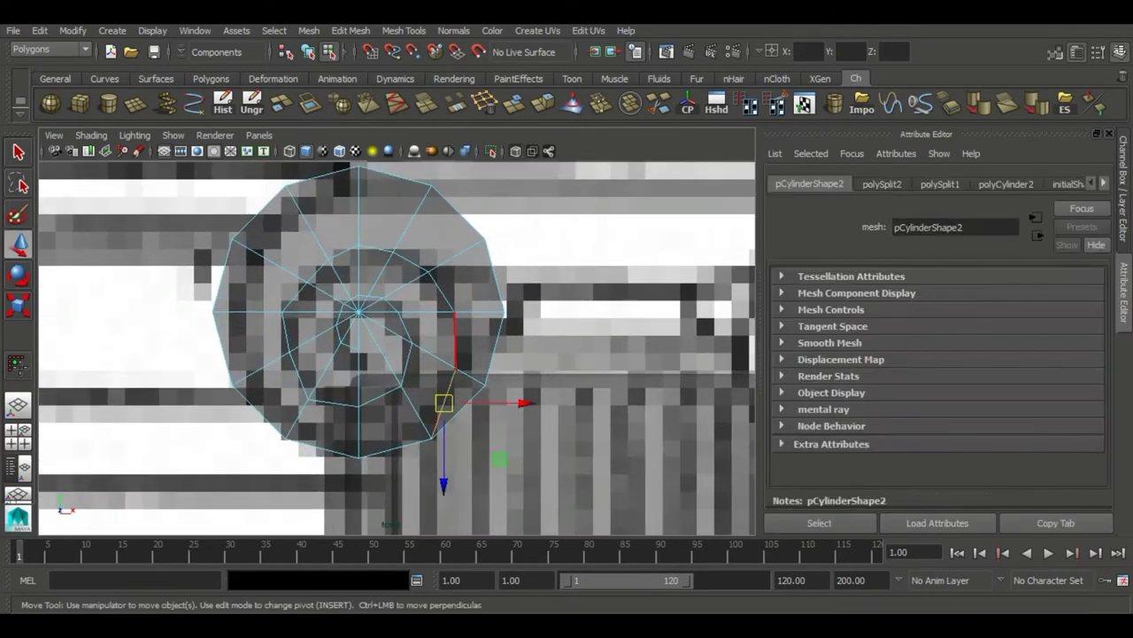
Bevel the selected edges with a 0.1 fraction, then select a face on the cap
left_click(948, 104)
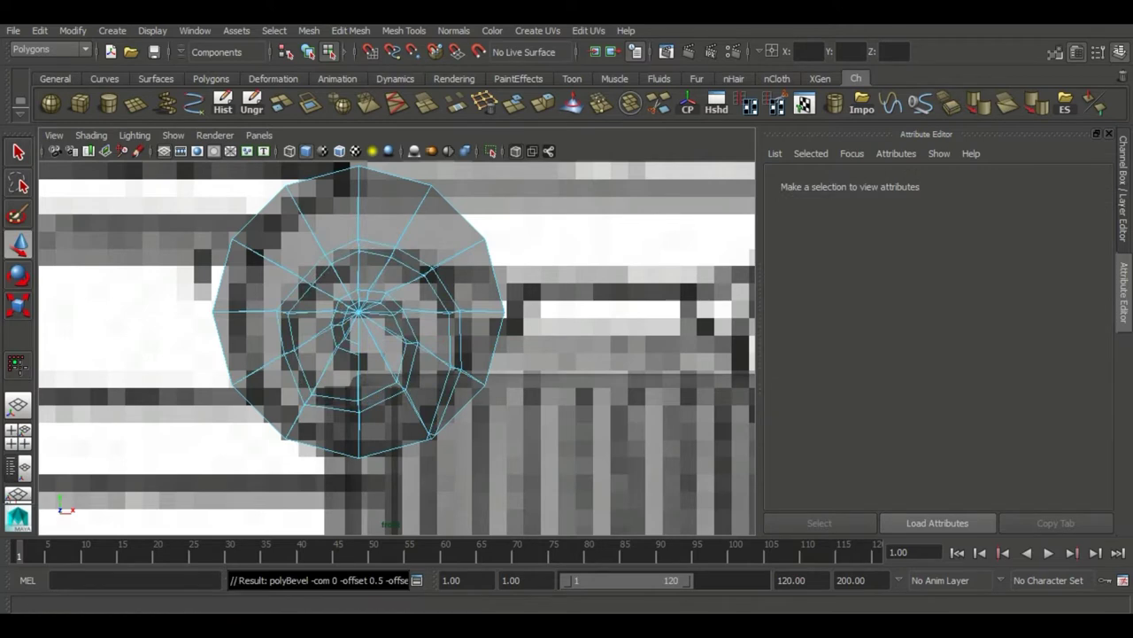
key("ctrl+a")
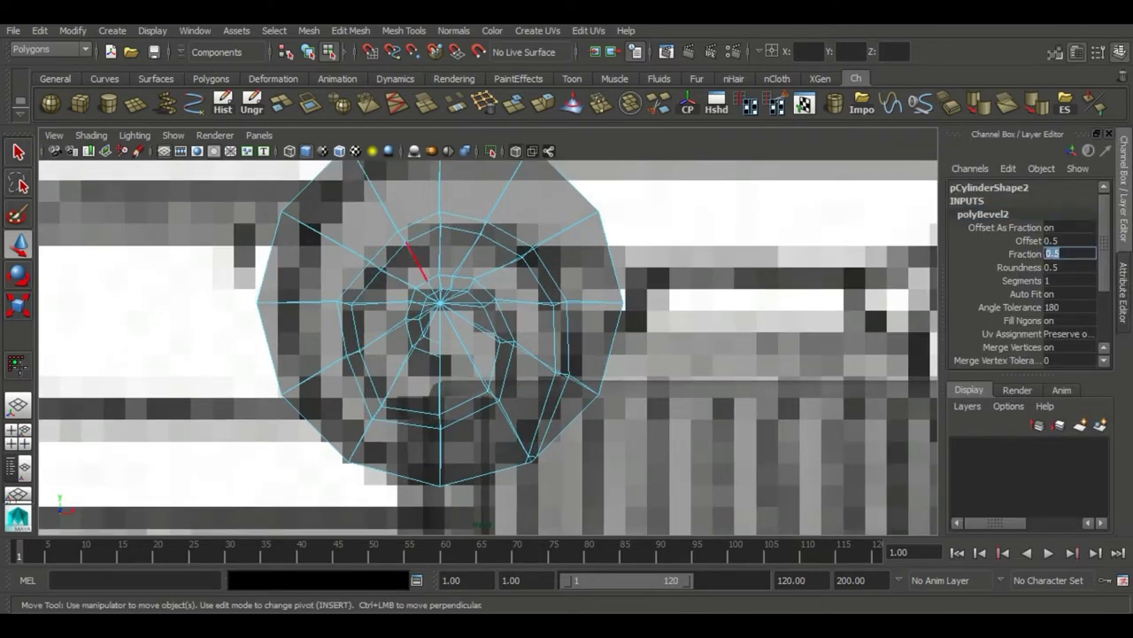
key("Return")
right_click_drag(506, 292, 544, 298)
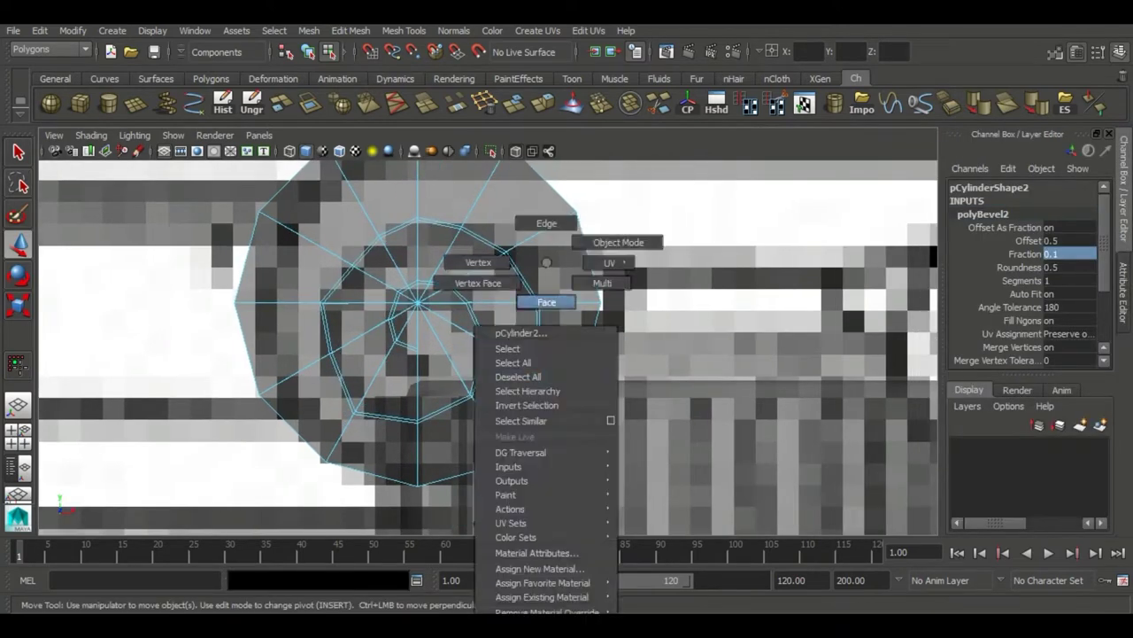
scroll(522, 354, "down", 5)
scroll(522, 355, "up", 4)
left_click(523, 354)
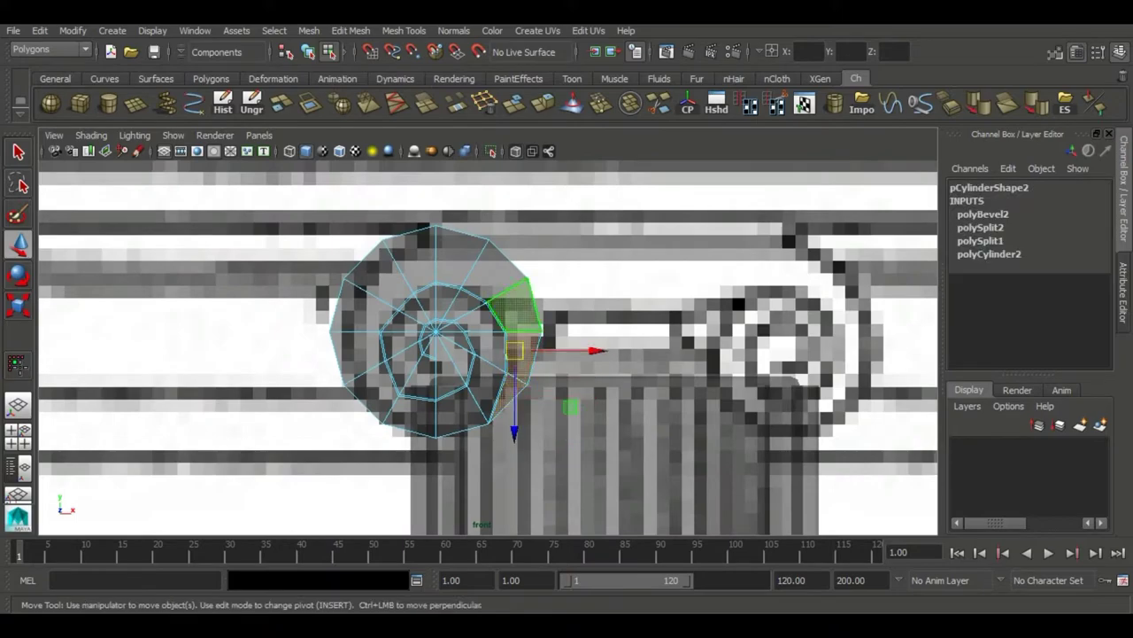
Extrude the cylinder's center cap faces to start the spiral shape
key("space")
key("space")
key("f")
left_click_drag(532, 354, 619, 354, "alt")
left_click(412, 325)
mouse_move(412, 326)
left_mouse_down("alt")
mouse_move(479, 337)
mouse_move(239, 189)
mouse_move(417, 177)
left_mouse_up("alt")
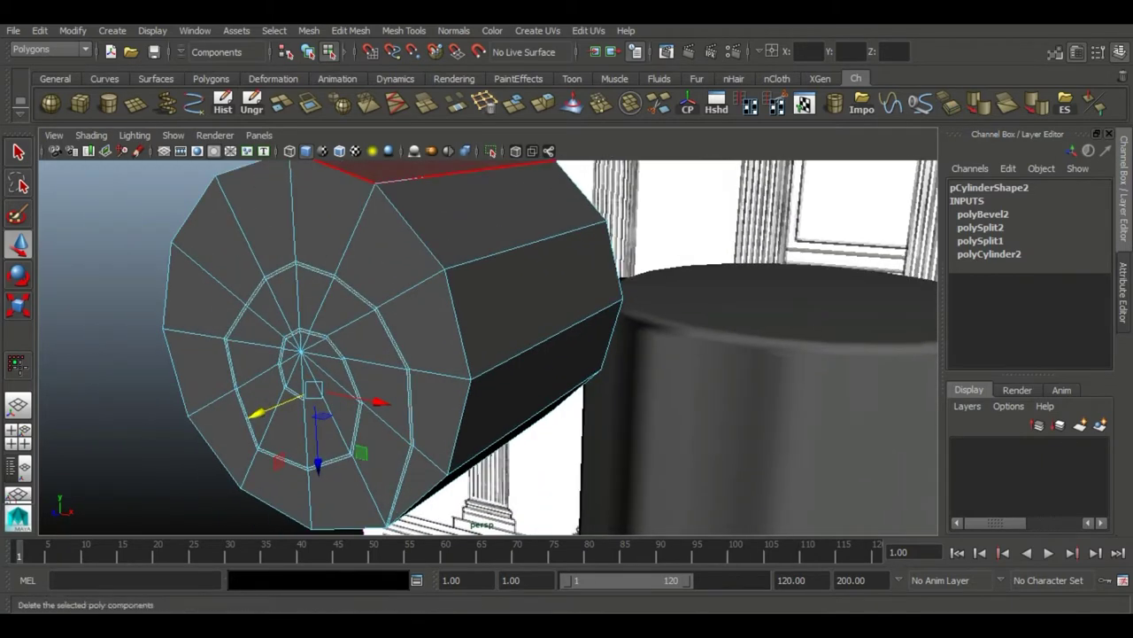
key("ctrl+e")
key("t")
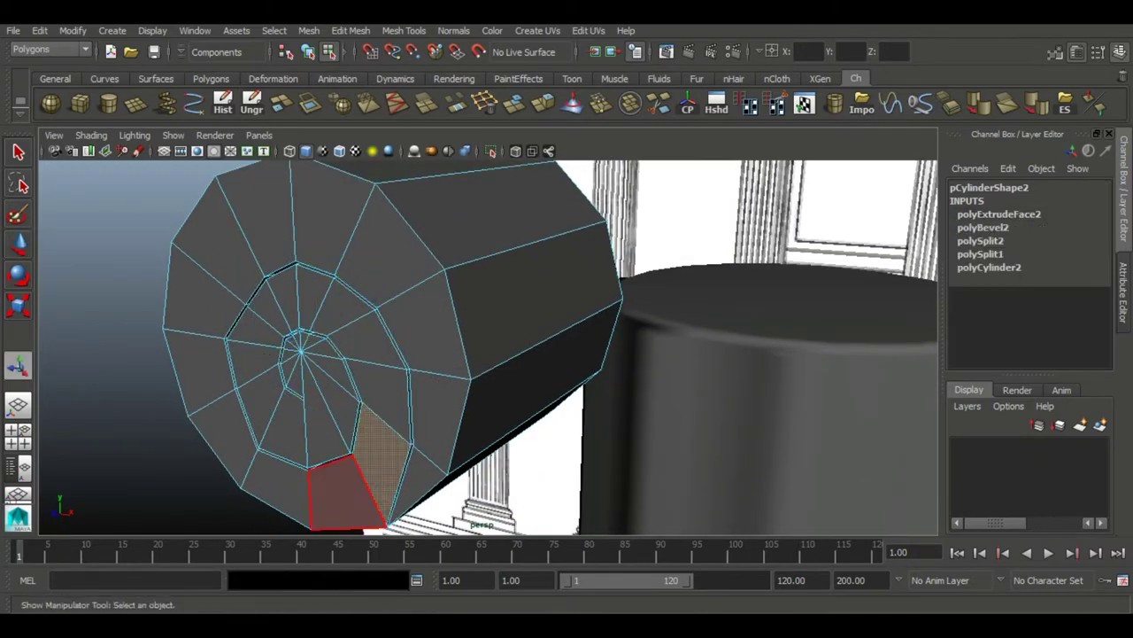
mouse_move(381, 461)
left_mouse_down("alt")
mouse_move(518, 327)
mouse_move(455, 392)
mouse_move(408, 349)
mouse_move(496, 336)
mouse_move(628, 266)
mouse_move(492, 315)
mouse_move(496, 354)
mouse_move(529, 335)
left_mouse_up("alt")
scroll(513, 305, "up", 3)
Delete an unwanted edge and connect the cap edges into a new ring
key("Delete")
key("w")
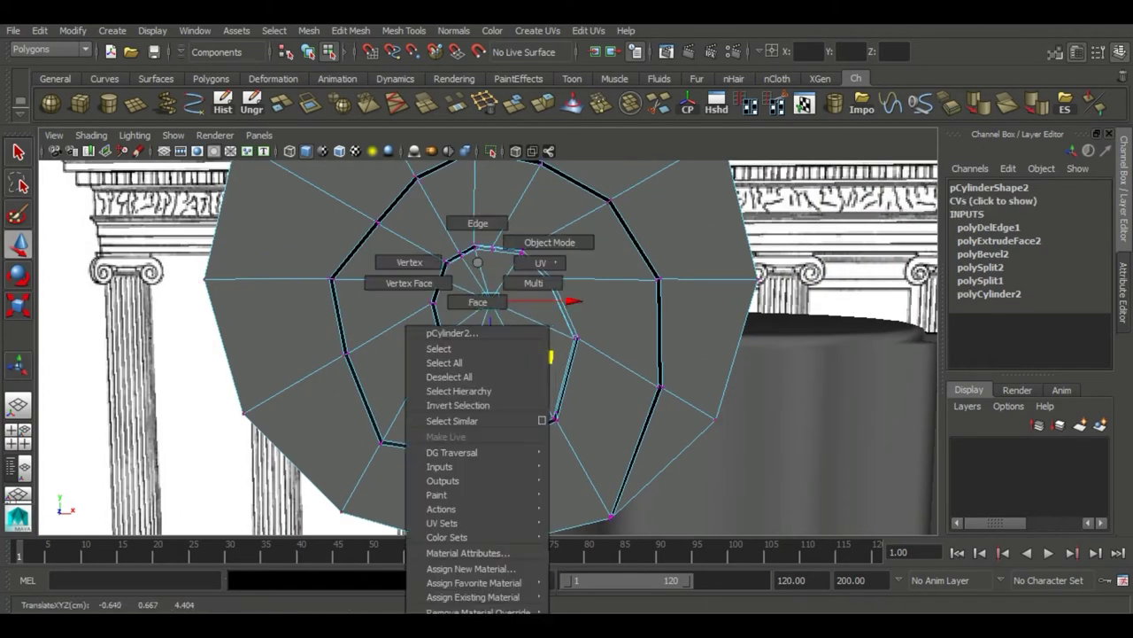
right_click_drag(543, 357, 475, 222)
mouse_move(451, 425)
left_mouse_down("alt")
mouse_move(540, 418)
mouse_move(542, 432)
left_mouse_up("alt")
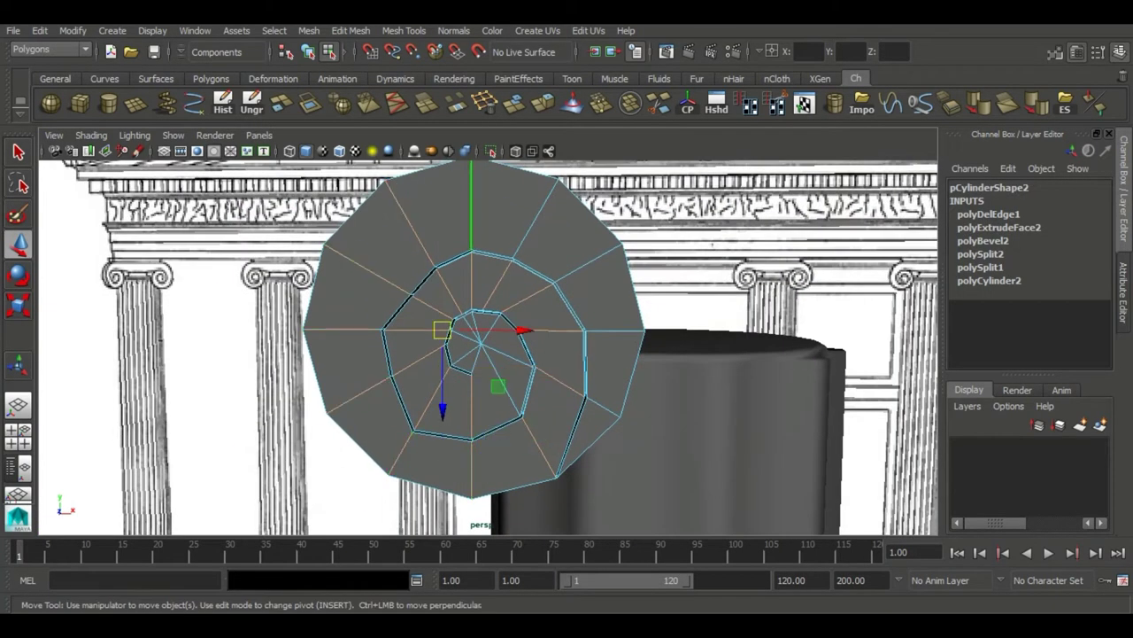
left_click_drag(542, 432, 492, 414, "alt")
left_click(516, 295)
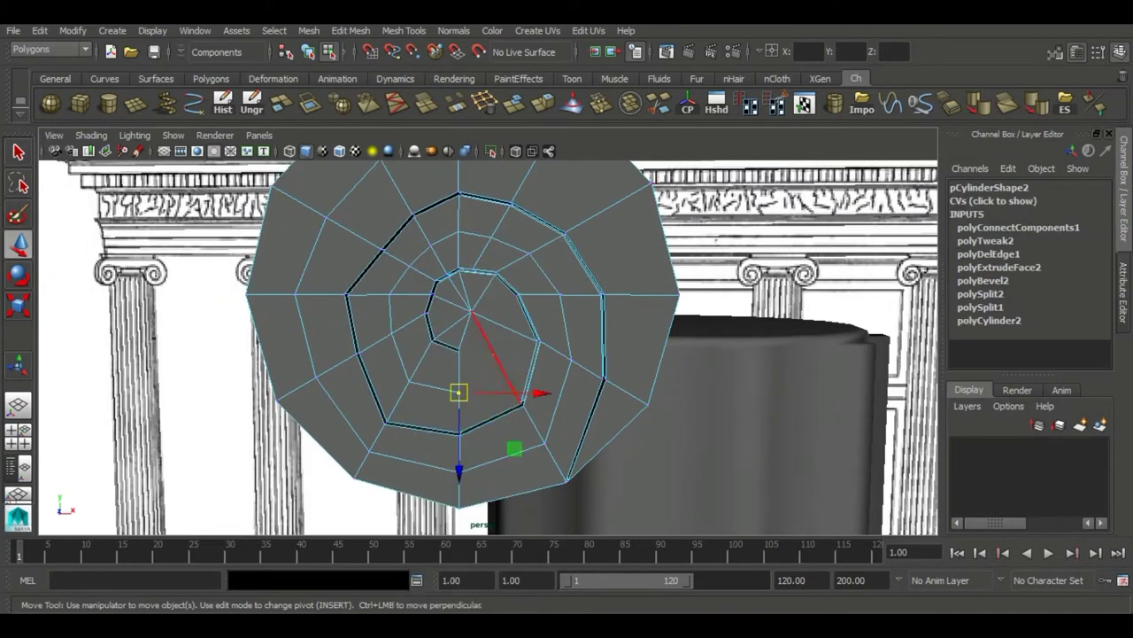
scroll(496, 346, "up", 2)
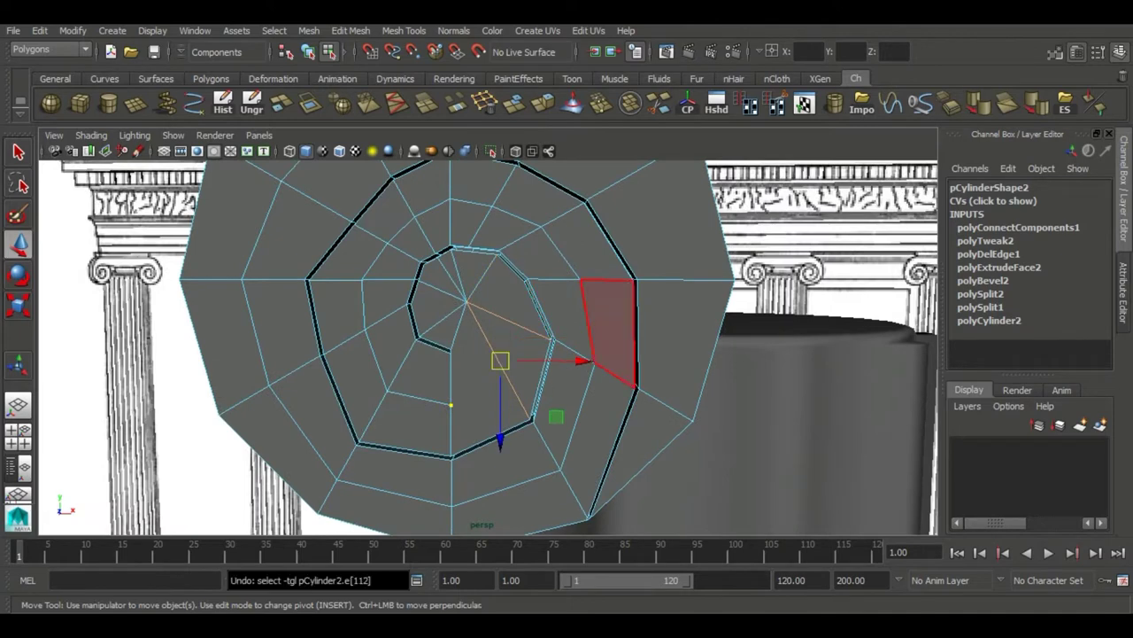
left_click(397, 104)
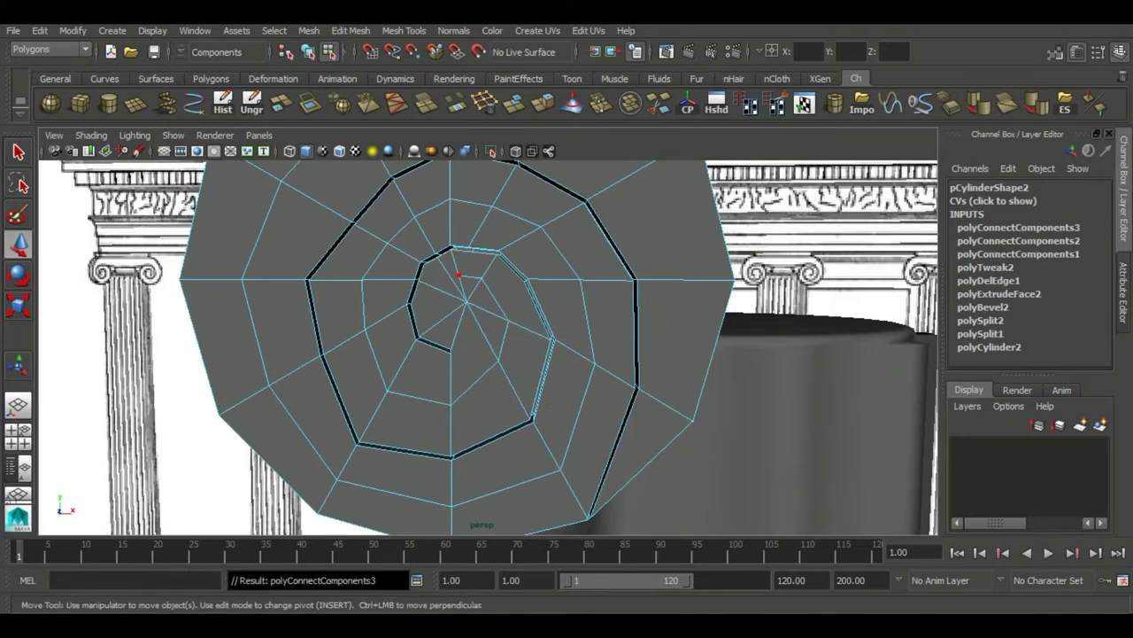
Connect components twice more to add spiral rings, then adjust a cap vertex
key("g")
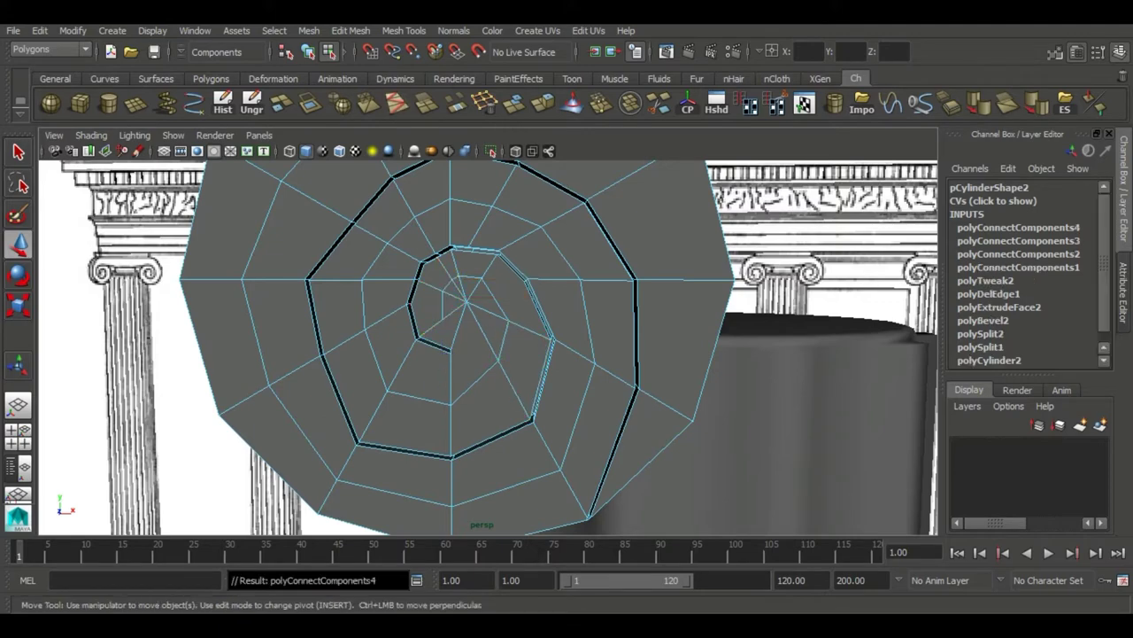
left_click_drag(496, 354, 531, 354, "alt")
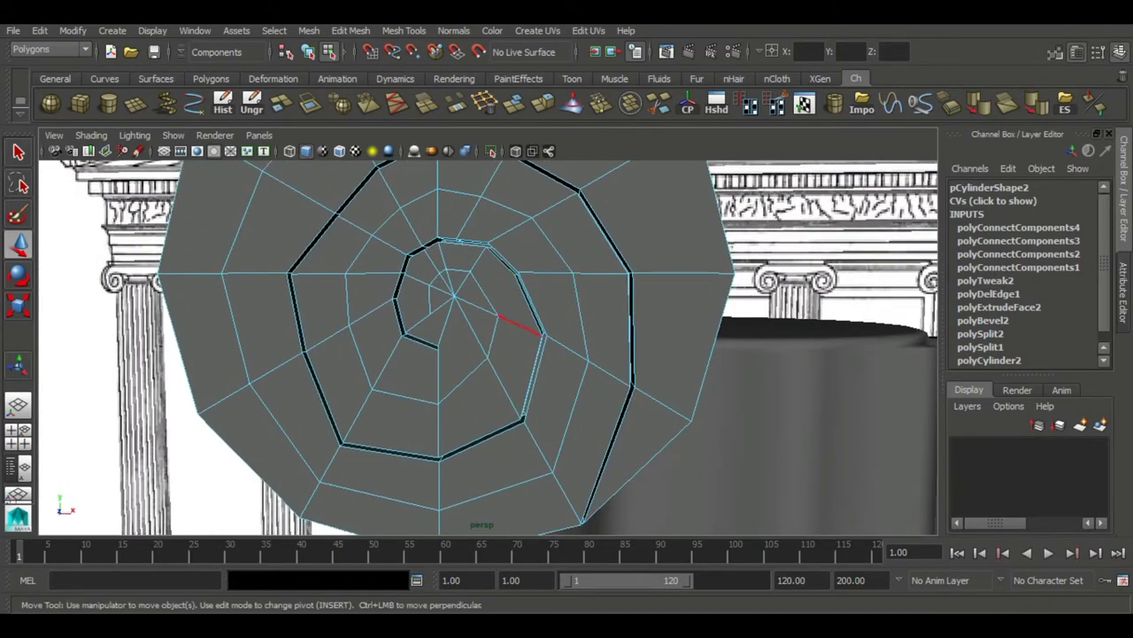
key("g")
mouse_move(496, 354)
left_mouse_down("alt")
mouse_move(461, 337)
mouse_move(443, 345)
mouse_move(549, 354)
mouse_move(425, 354)
left_mouse_up("alt")
key("w")
scroll(487, 345, "up", 3)
scroll(487, 346, "down", 3)
scroll(425, 354, "down", 2)
mouse_move(345, 369)
left_mouse_down()
mouse_move(310, 375)
mouse_move(460, 337)
mouse_move(443, 345)
mouse_move(549, 336)
mouse_move(354, 363)
mouse_move(496, 337)
mouse_move(602, 345)
left_mouse_up()
Delete the surplus face strips on top of the spiral and return to object mode
left_click(470, 283)
key("Delete")
key("Delete")
key("Delete")
key("Delete")
left_click(670, 390)
key("F8")
left_click(474, 334)
left_click(265, 443)
mouse_move(460, 354)
left_mouse_down("alt")
mouse_move(514, 354)
mouse_move(478, 363)
left_mouse_up("alt")
scroll(461, 354, "up", 3)
scroll(460, 354, "up", 3)
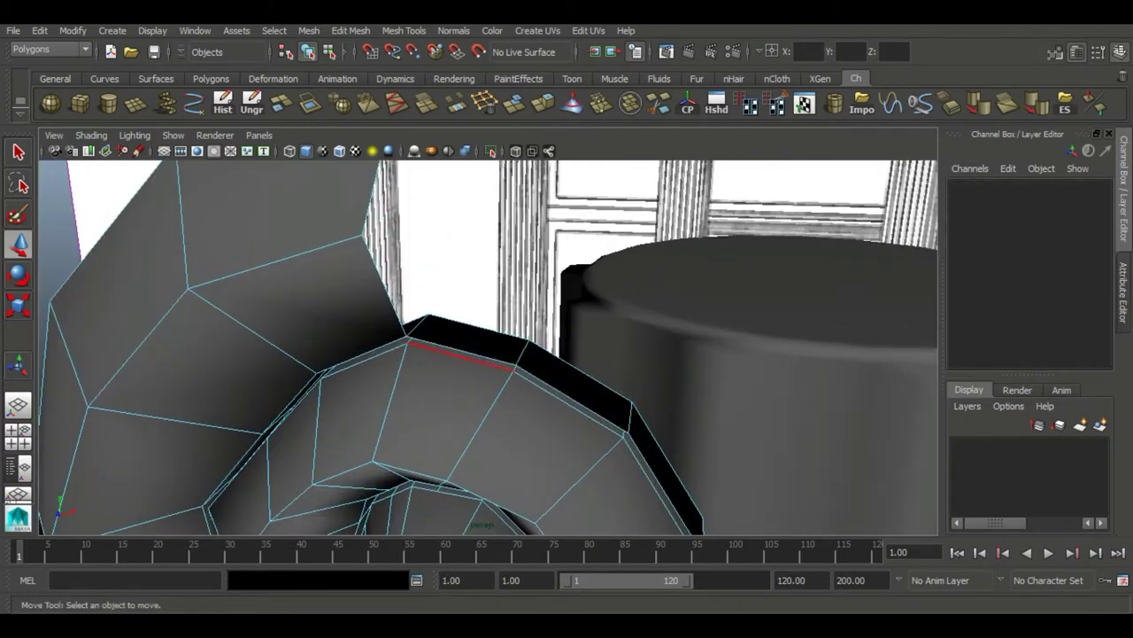
Extrude the spiral's outer edge and pull it upward into a flap
left_click(461, 357)
scroll(460, 358, "down", 3)
scroll(506, 417, "down", 3)
key("ctrl+e")
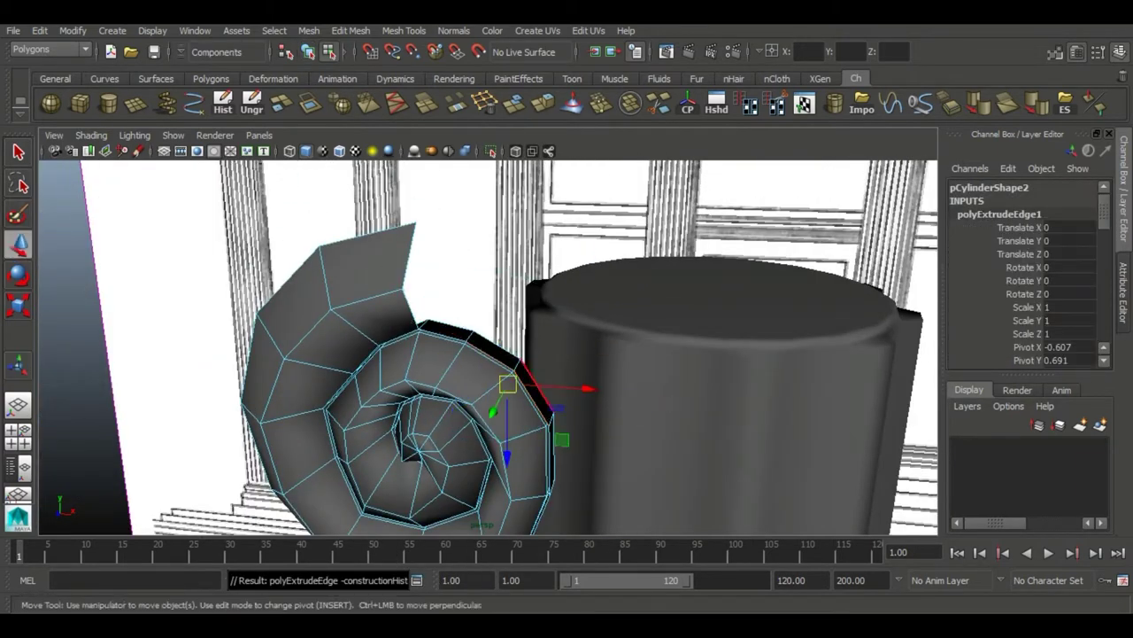
left_click_drag(506, 416, 508, 320)
In the front wireframe view, split the flap with an edge cut and adjust its vertices
key("space")
scroll(443, 371, "up", 3)
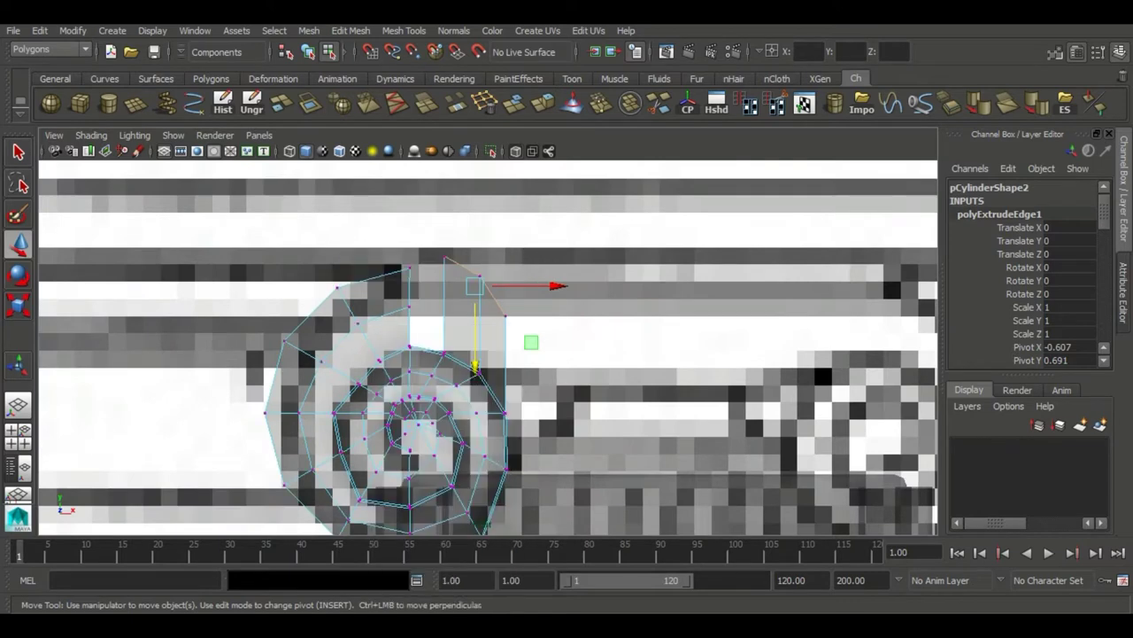
key("F9")
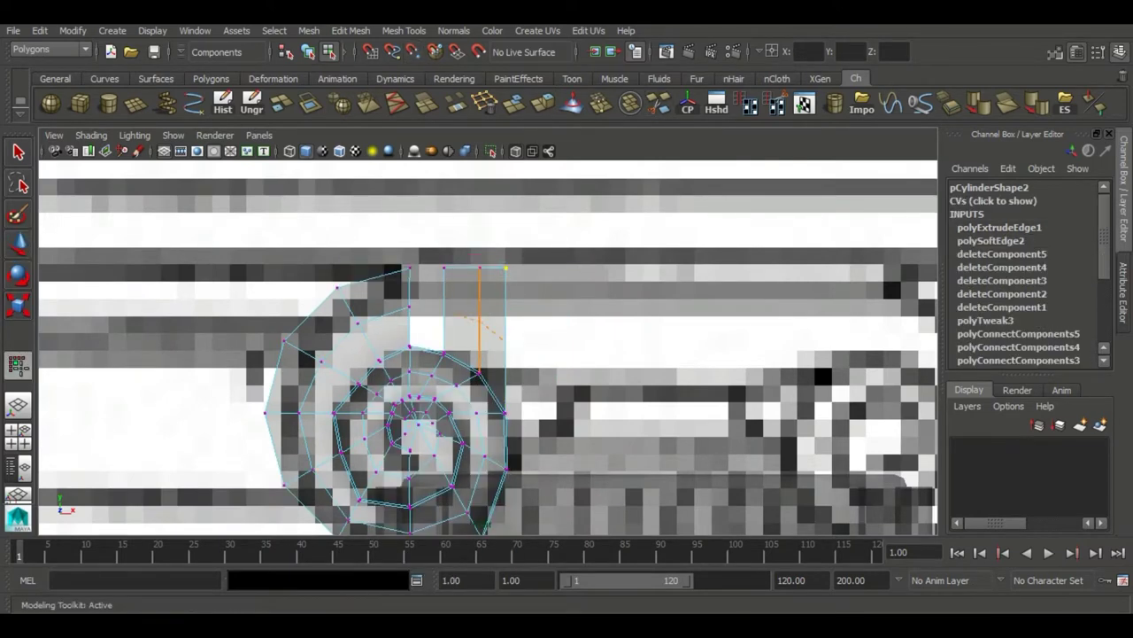
key("Return")
scroll(490, 333, "up", 1)
key("w")
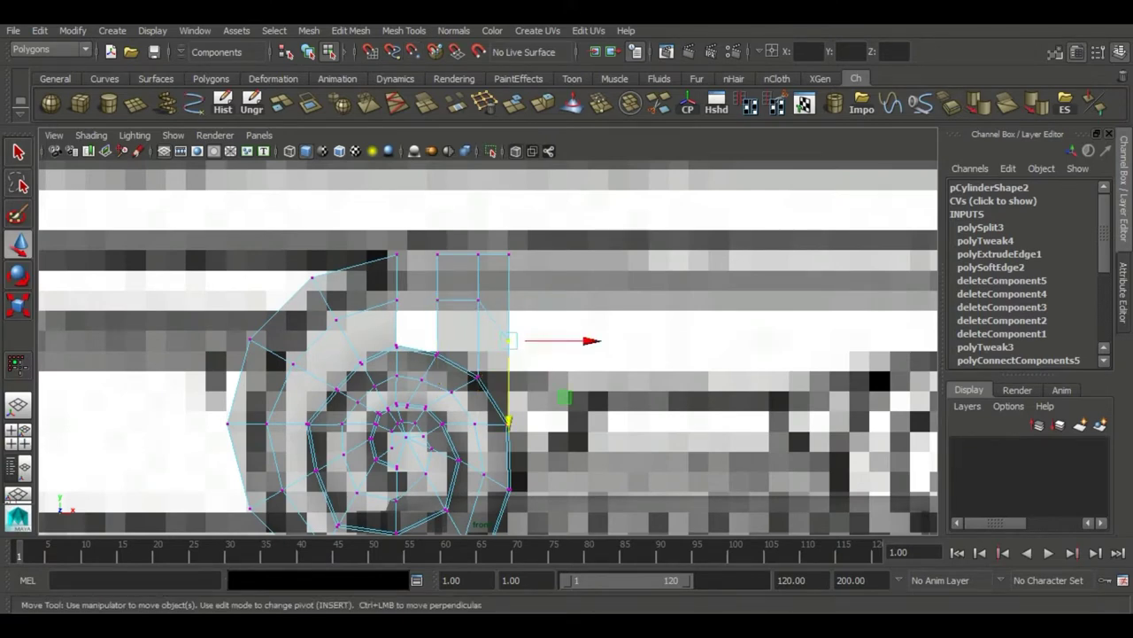
key("F8")
Check the new flat band in shaded front and perspective views, then reselect the spiral mesh
key("5")
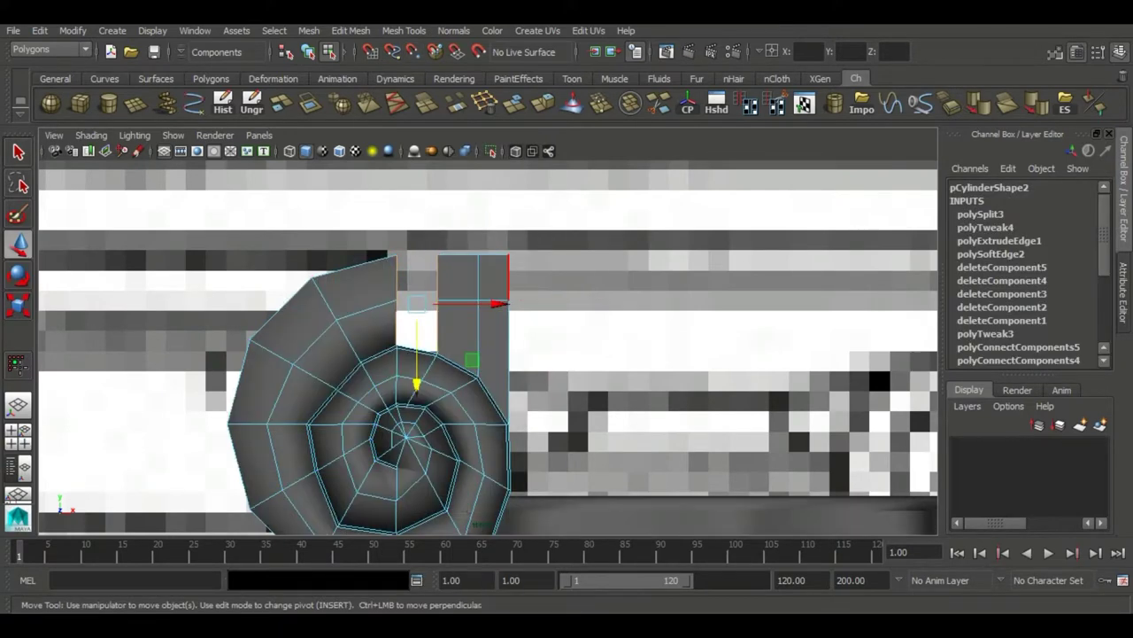
scroll(487, 345, "down", 5)
mouse_move(487, 345)
left_mouse_down("alt")
mouse_move(576, 319)
mouse_move(523, 363)
left_mouse_up("alt")
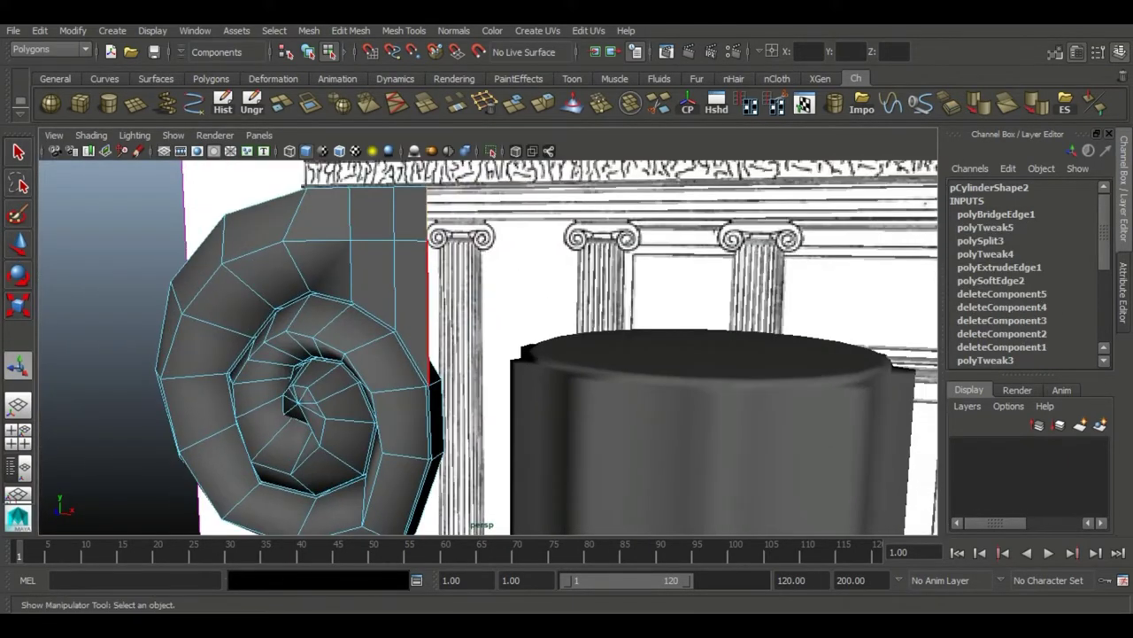
scroll(487, 345, "down", 3)
scroll(487, 345, "down", 3)
scroll(487, 345, "up", 1)
key("space")
scroll(390, 381, "up", 3)
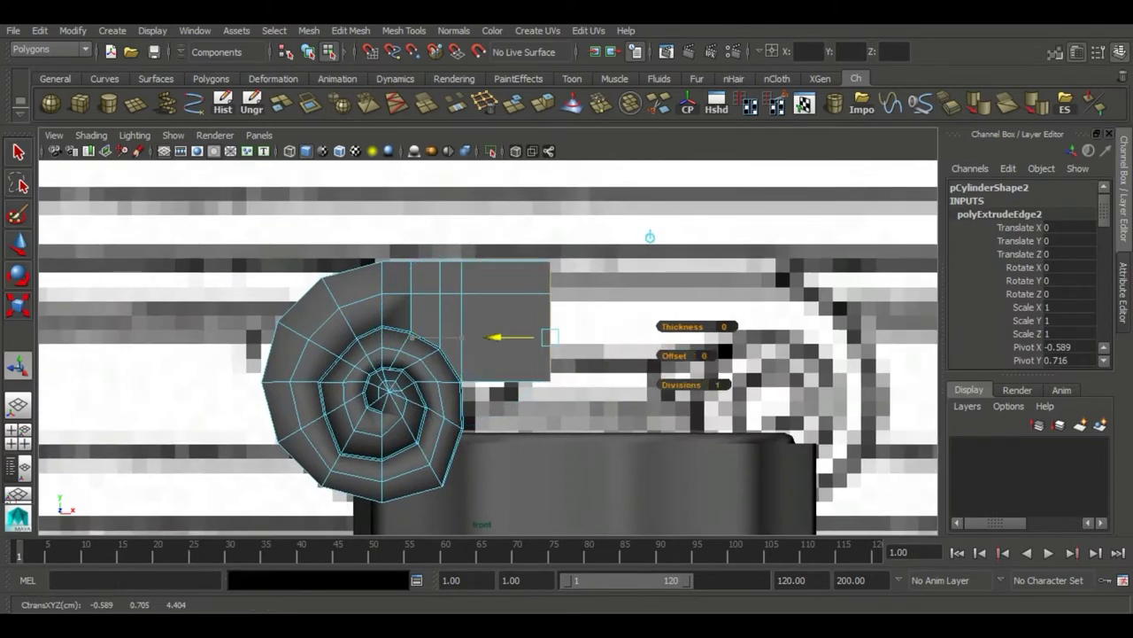
key("space")
key("space")
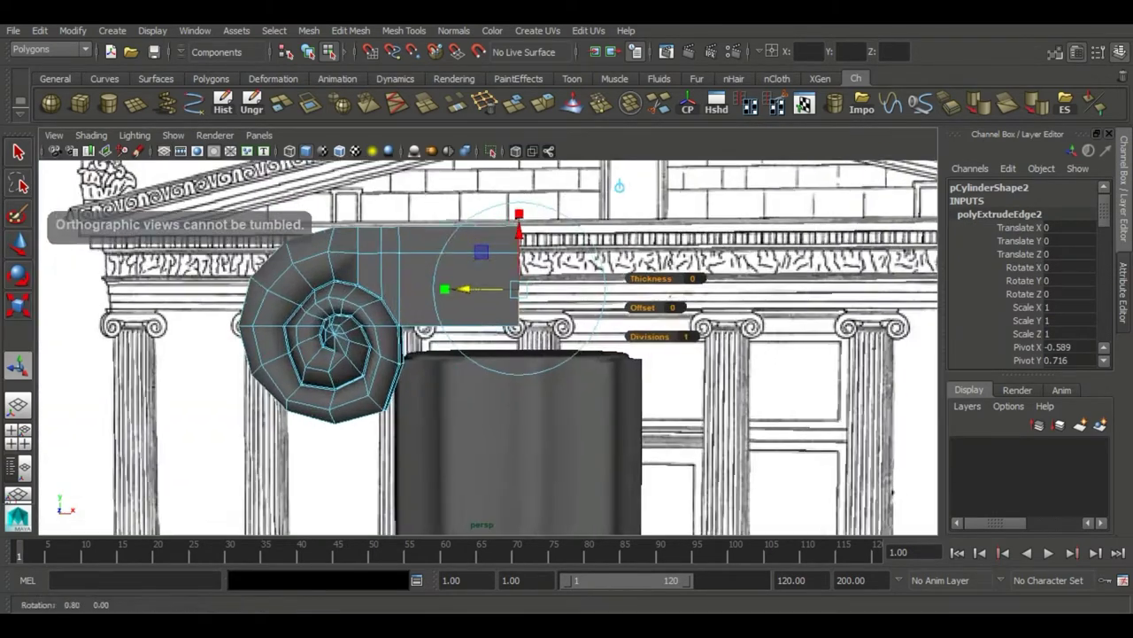
key("space")
key("space")
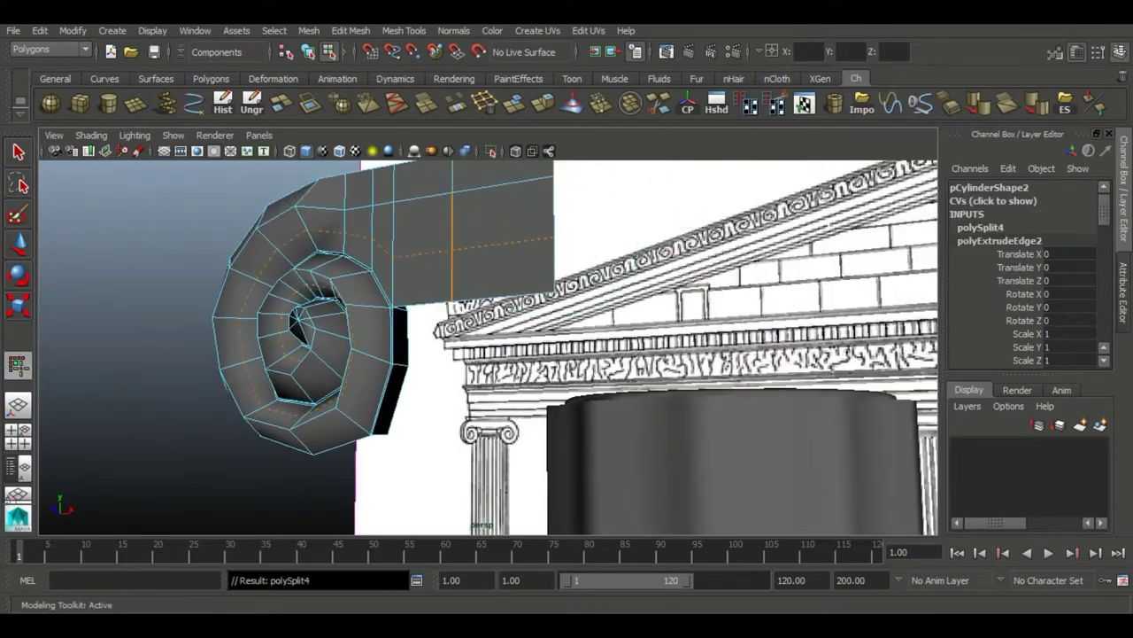
key("w")
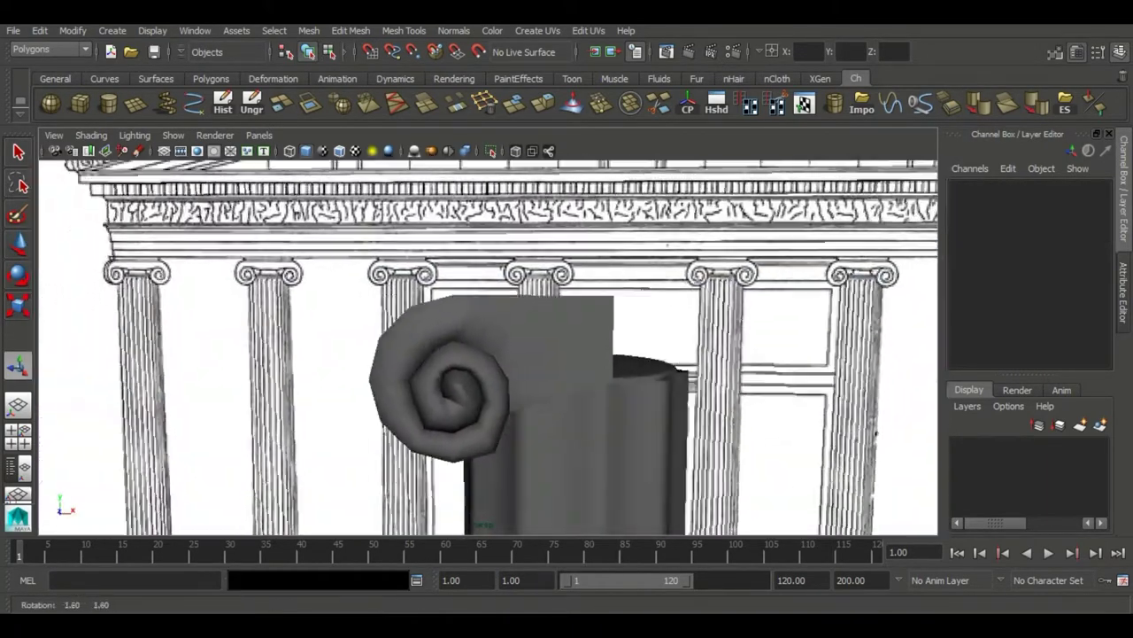
left_click(392, 367)
Extrude the flat strip's end edge from its right corner farther along the capital
key("f")
key("4")
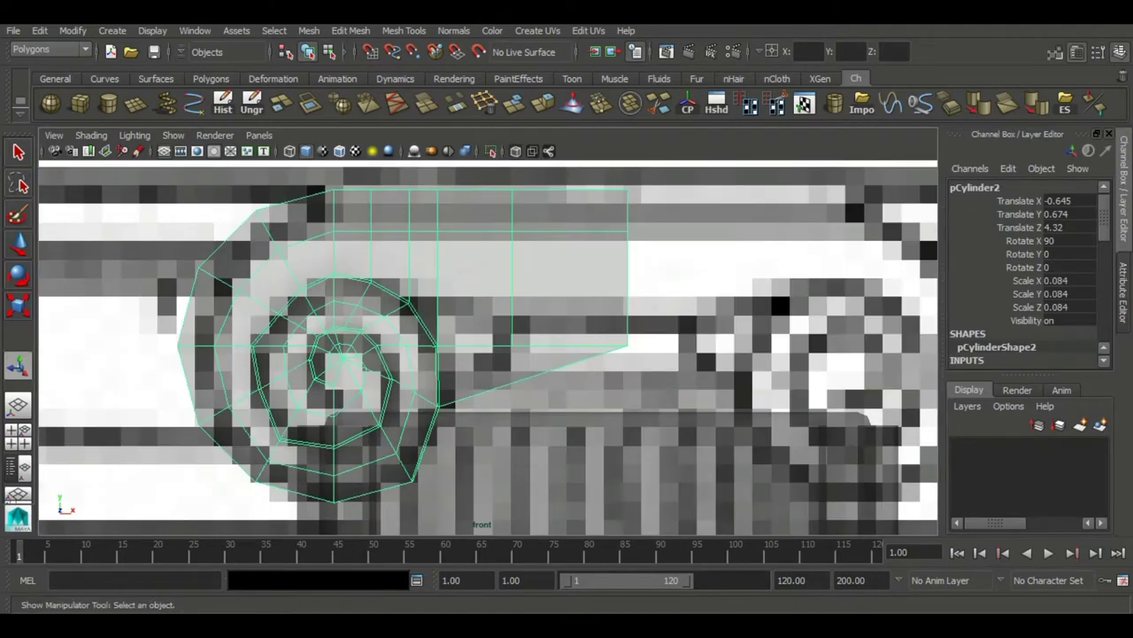
key("F8")
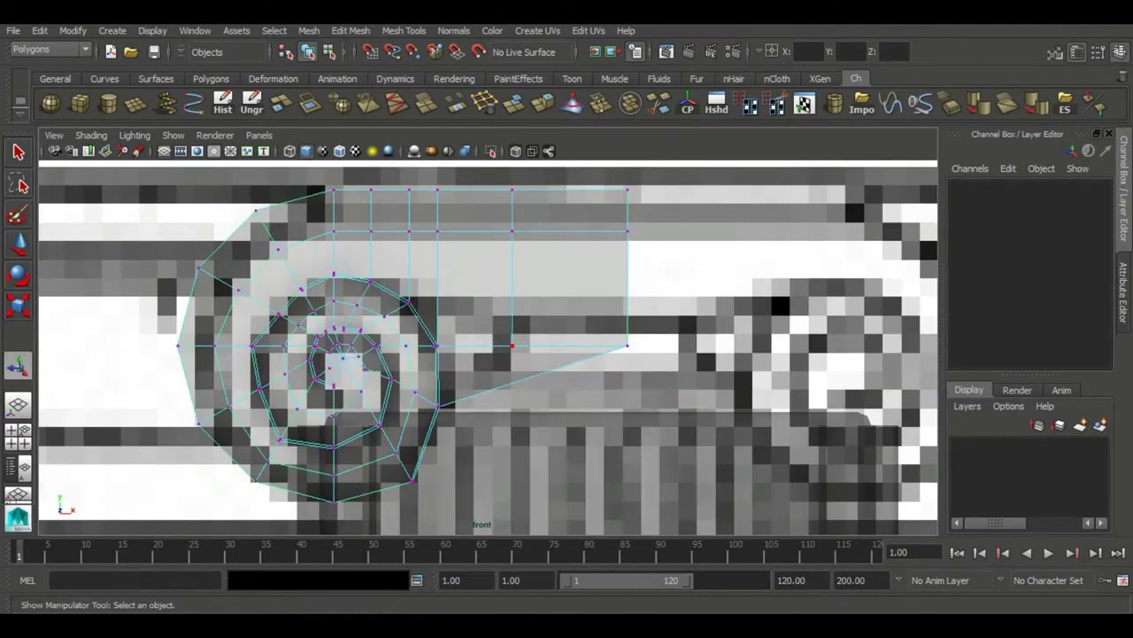
left_click(627, 346)
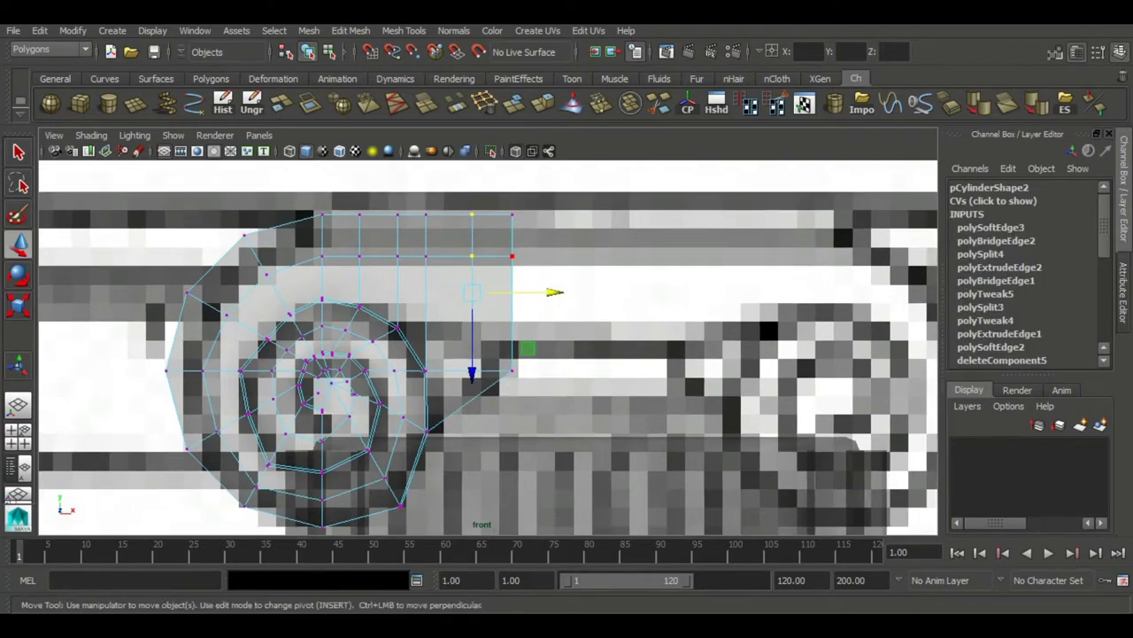
key("ctrl+e")
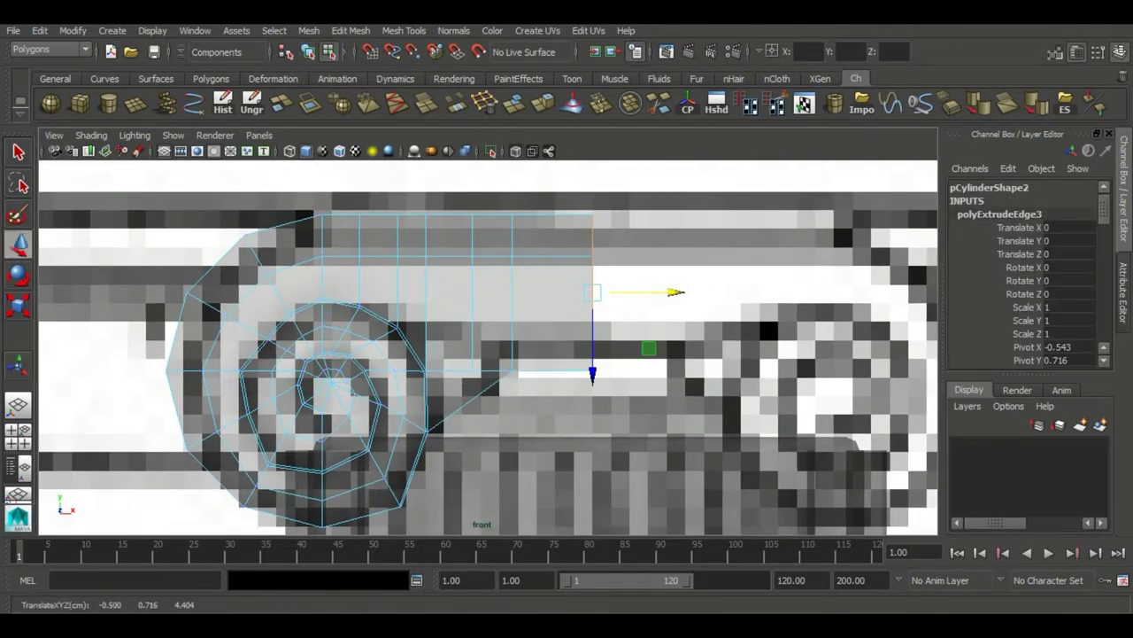
key("F8")
key("5")
Create a mirrored duplicate volute, pCylinder3 at Scale X -0.084, and extrude the volute edges again
key("Insert")
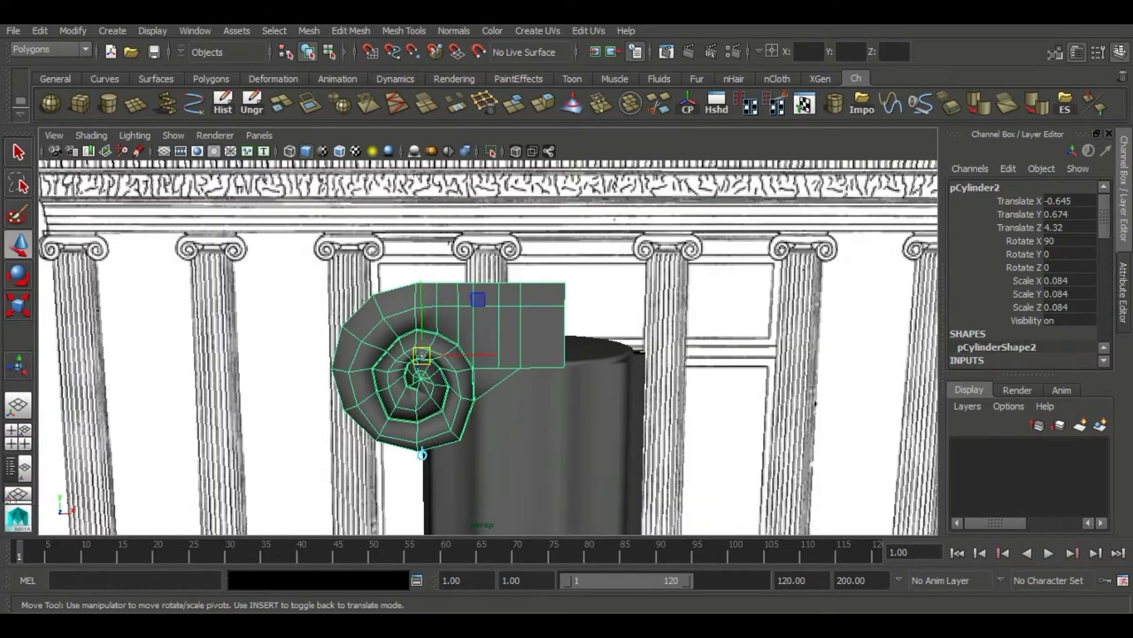
key("ctrl+shift+d")
left_click_drag(487, 354, 566, 355, "alt")
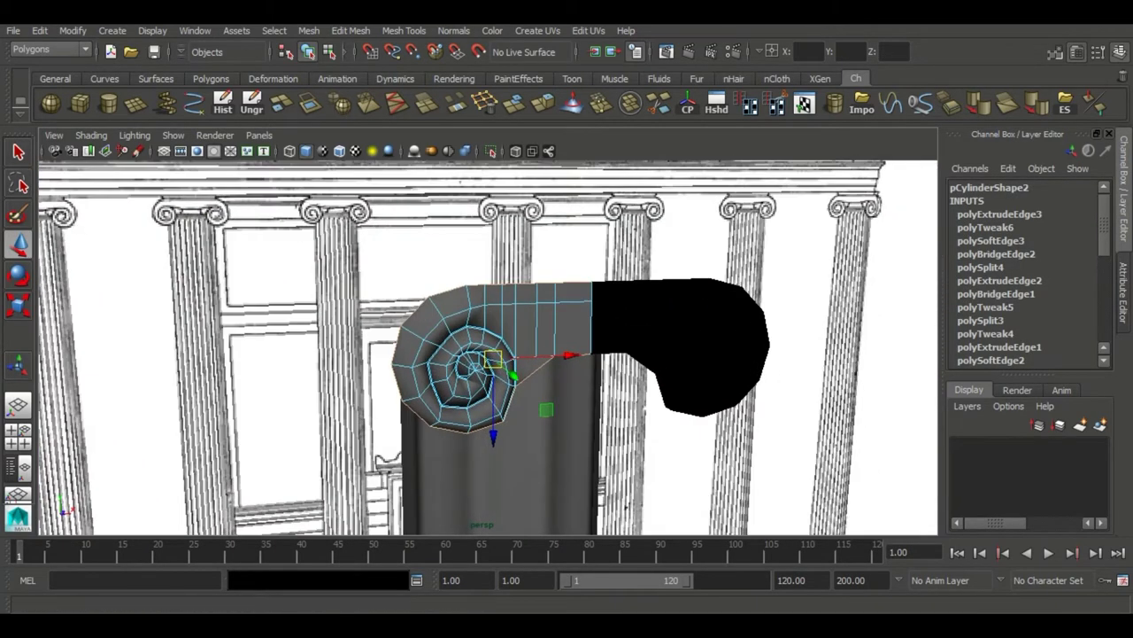
key("ctrl+e")
left_click_drag(487, 354, 398, 354, "alt")
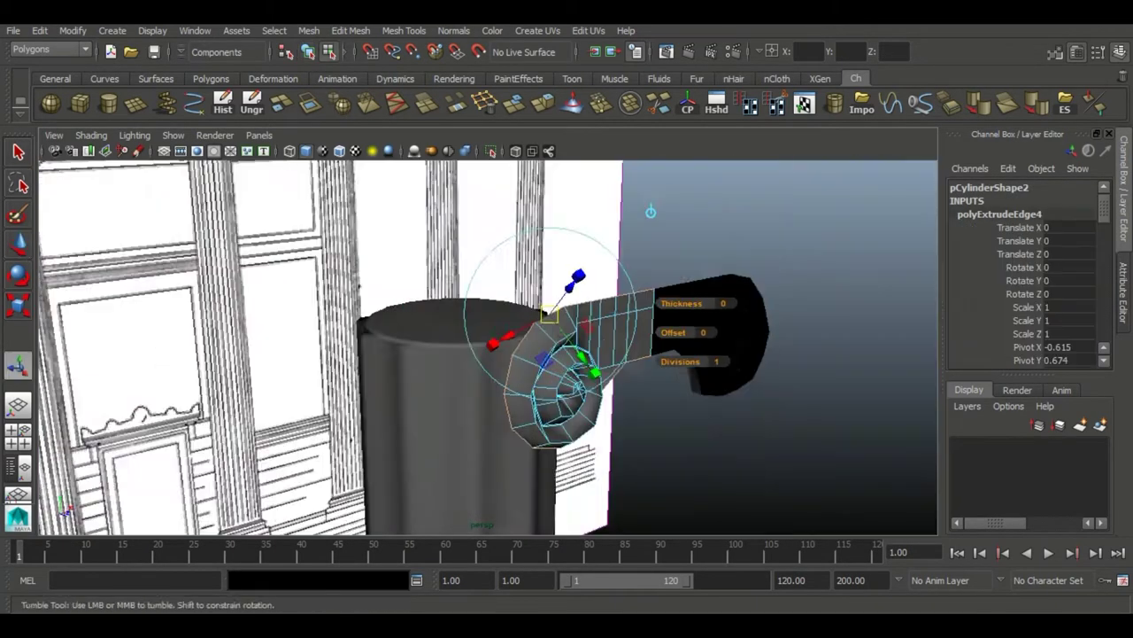
left_click_drag(487, 354, 399, 354, "alt")
mouse_move(487, 354)
left_mouse_down("alt")
mouse_move(399, 354)
mouse_move(575, 354)
mouse_move(620, 372)
mouse_move(602, 354)
mouse_move(531, 336)
left_mouse_up("alt")
key("F8")
right_click(473, 262)
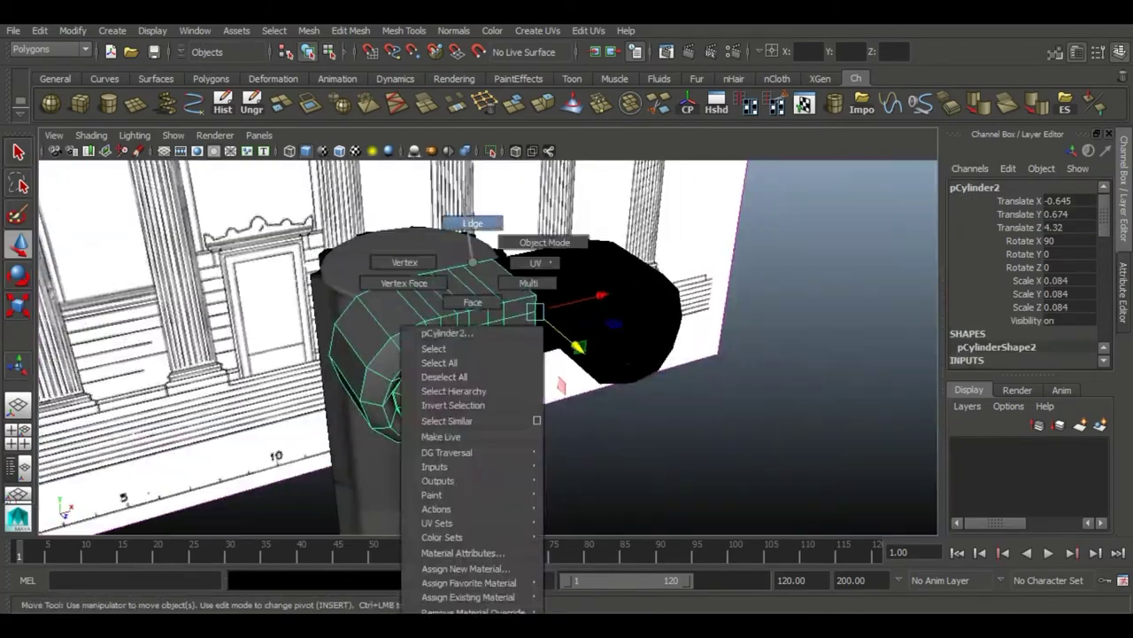
Select the volute's edge loop, duplicate the half at Scale Z -1, and combine into pCylinder6
mouse_move(472, 227)
left_mouse_down("alt")
mouse_move(549, 292)
mouse_move(487, 399)
left_mouse_up("alt")
mouse_move(487, 354)
left_mouse_down("alt")
mouse_move(549, 293)
mouse_move(567, 301)
mouse_move(496, 372)
mouse_move(566, 319)
mouse_move(549, 354)
left_mouse_up("alt")
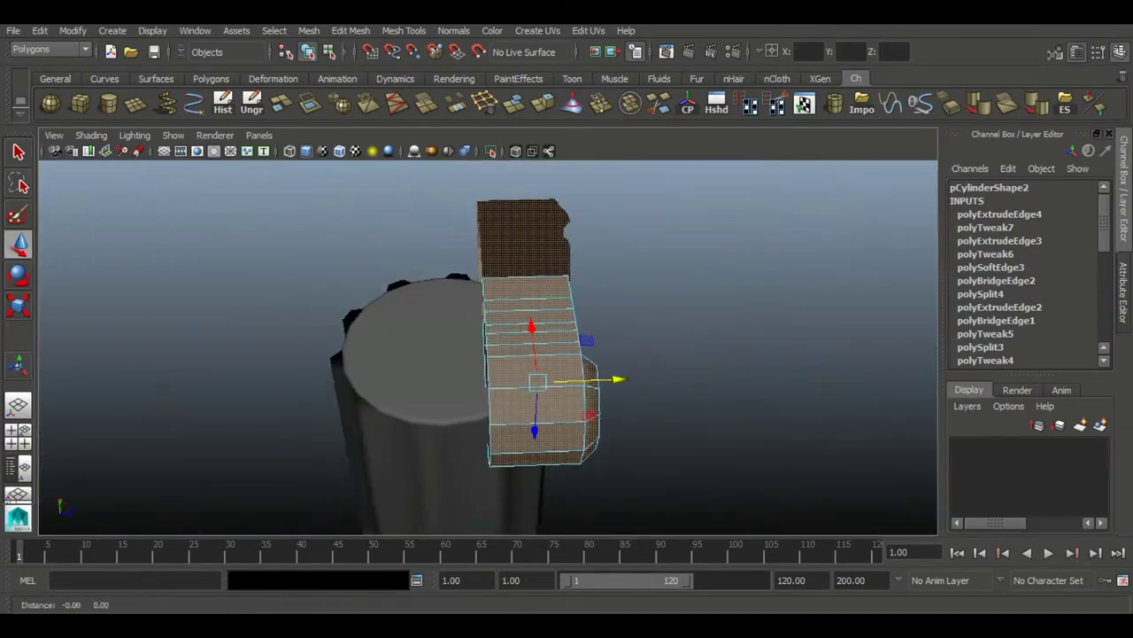
double_click(531, 337)
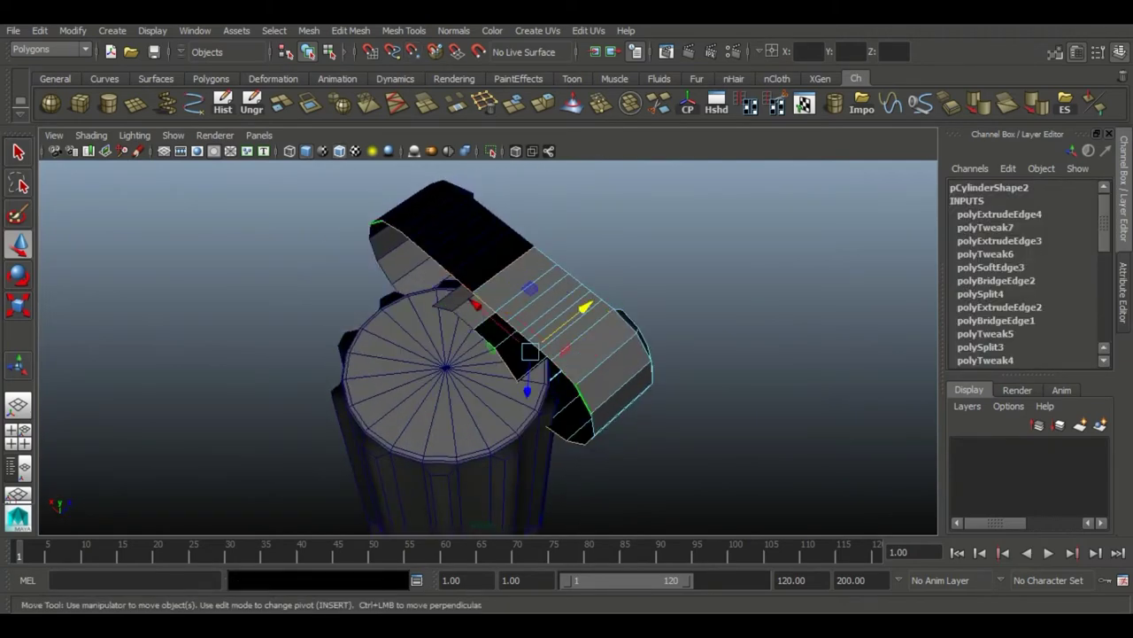
left_click_drag(496, 354, 549, 292, "alt")
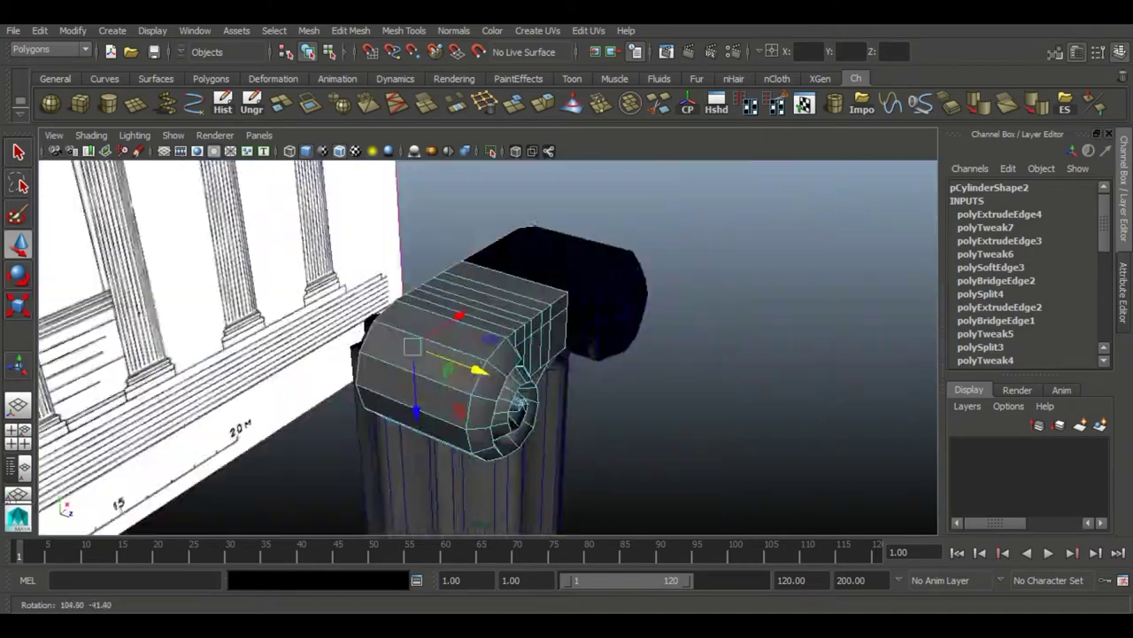
right_click_drag(544, 274, 607, 239)
left_click_drag(549, 293, 584, 265, "alt")
left_click_drag(487, 310, 487, 398, "alt")
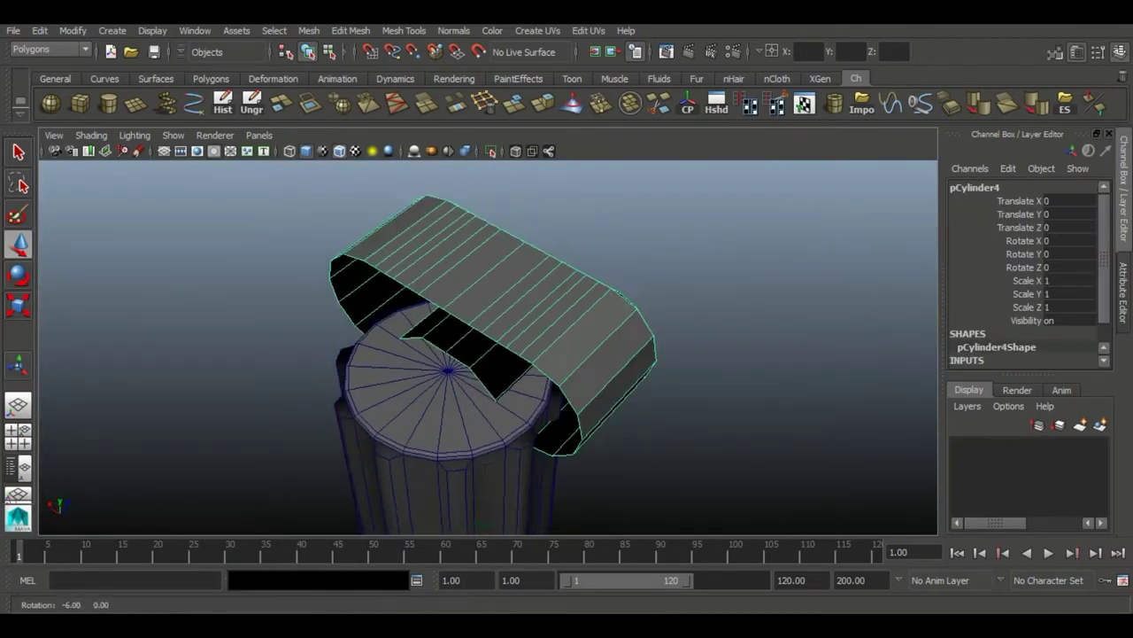
left_click_drag(531, 354, 442, 336, "alt")
type("-1")
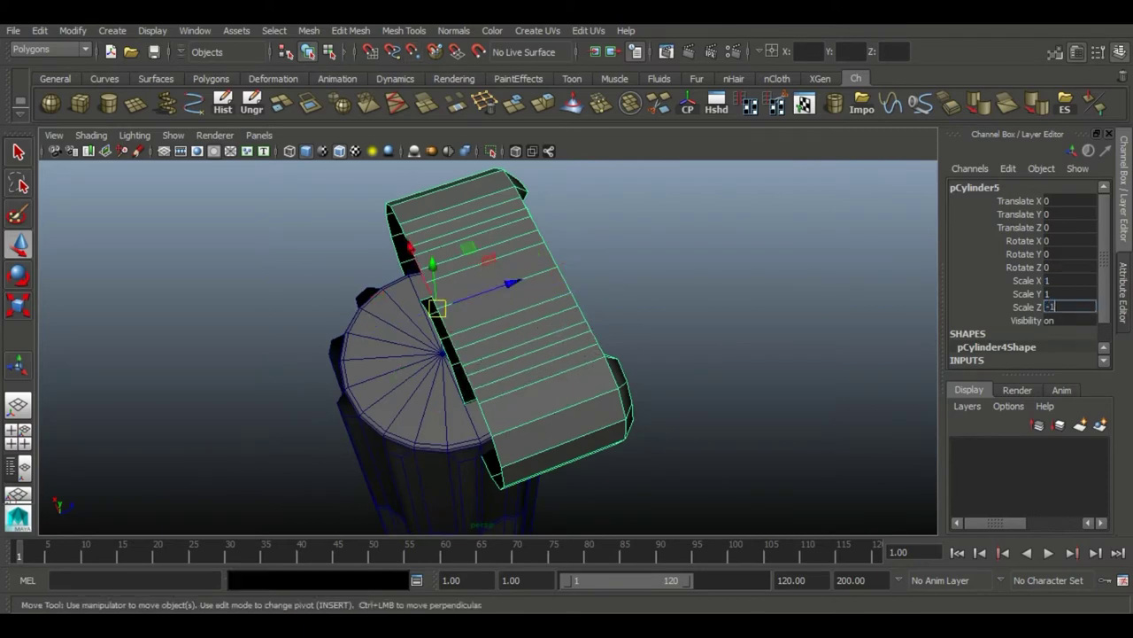
key("Return")
left_click_drag(487, 354, 487, 292, "alt")
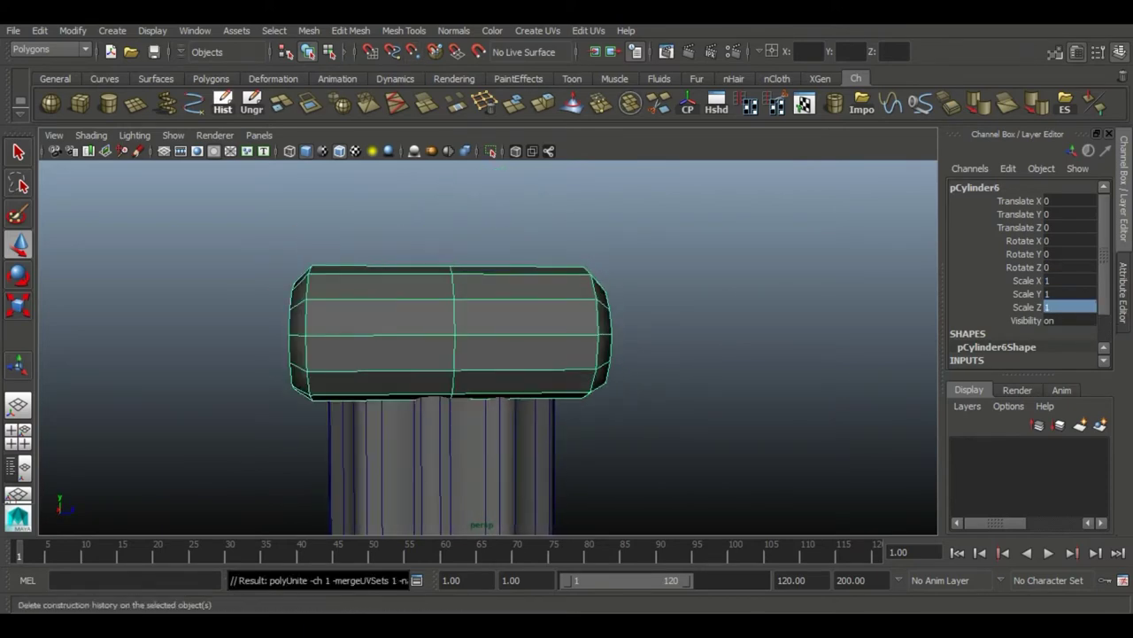
Extrude the centre faces lying between the two spirals
key("w")
mouse_move(487, 354)
left_mouse_down("alt")
mouse_move(576, 354)
mouse_move(531, 319)
mouse_move(584, 354)
mouse_move(584, 390)
mouse_move(566, 266)
mouse_move(619, 248)
mouse_move(301, 367)
left_mouse_up("alt")
key("F11")
key("t")
mouse_move(589, 412)
left_mouse_down("alt")
mouse_move(589, 381)
mouse_move(638, 381)
mouse_move(460, 381)
mouse_move(465, 363)
mouse_move(425, 310)
mouse_move(451, 354)
mouse_move(448, 341)
mouse_move(494, 284)
left_mouse_up("alt")
left_click(345, 284, "shift")
left_click(463, 324, "shift")
key("ctrl+e")
Bridge the opposing edges across the gap beneath the capital, then scale the capital
right_click_drag(394, 250, 450, 252)
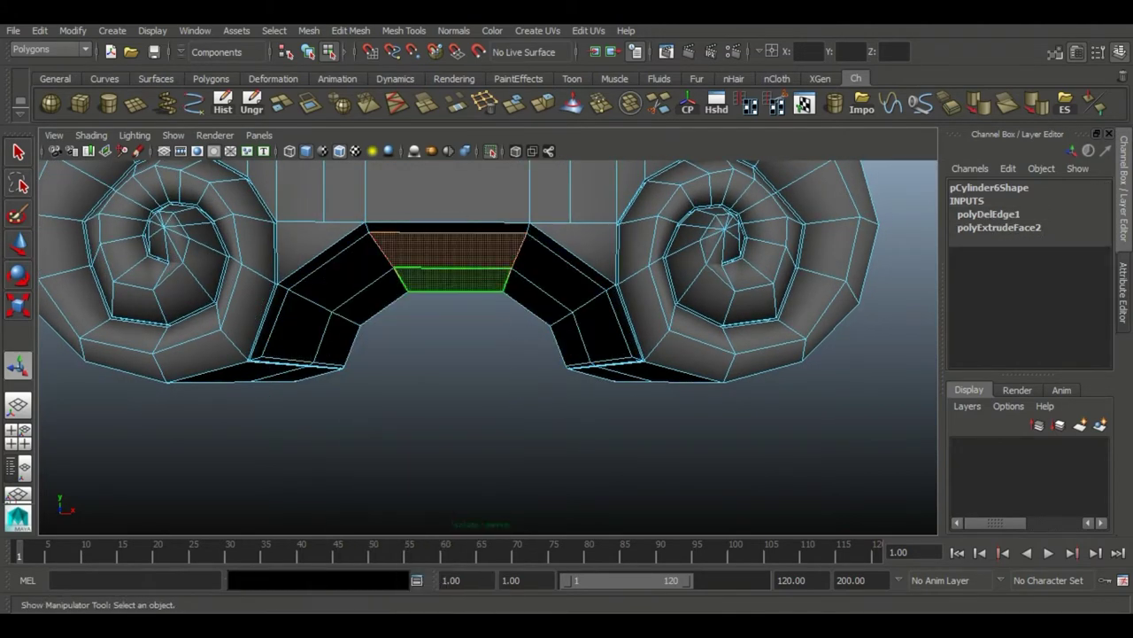
left_click(456, 104)
left_click_drag(531, 292, 496, 292, "alt")
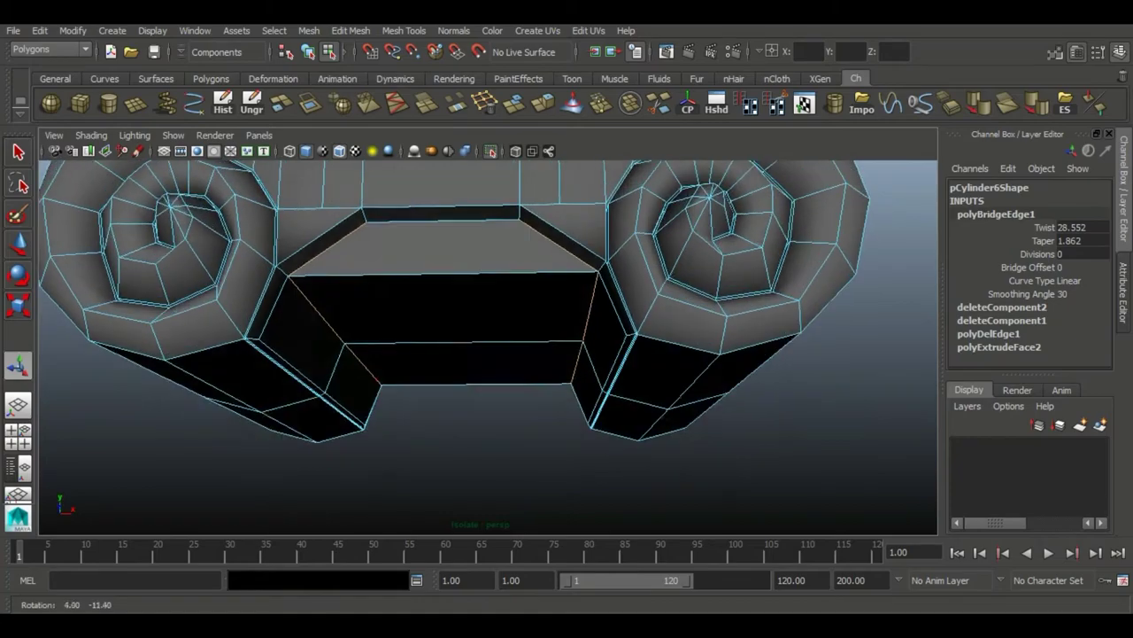
right_click(299, 319)
left_click(456, 105)
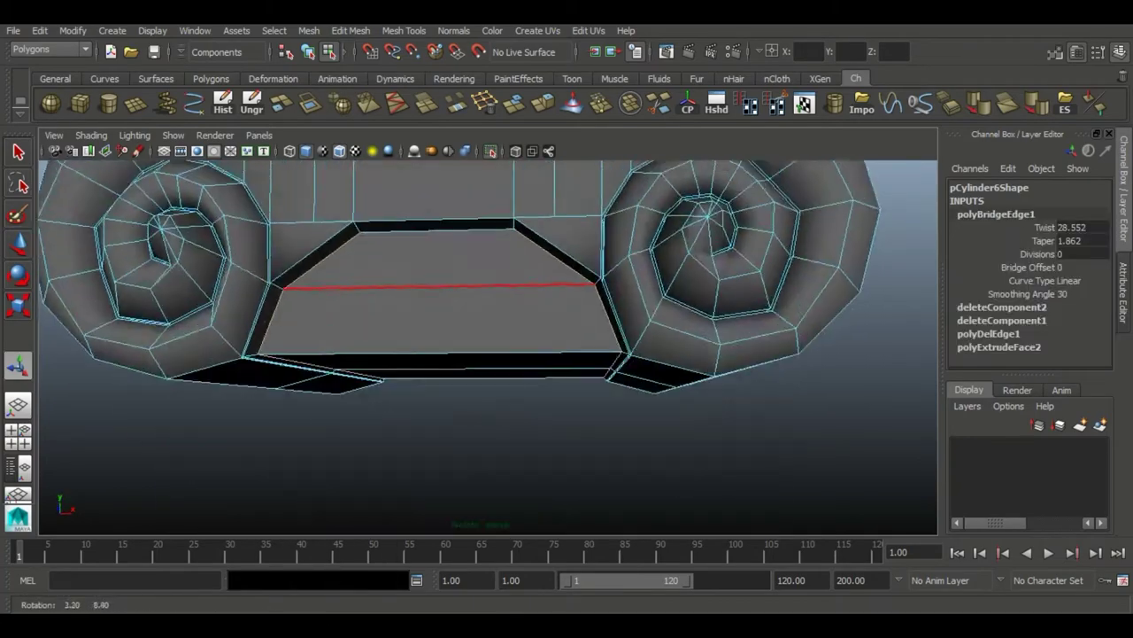
key("F8")
mouse_move(531, 354)
left_mouse_down("alt")
mouse_move(478, 346)
mouse_move(531, 309)
left_mouse_up("alt")
key("r")
scroll(478, 354, "down", 5)
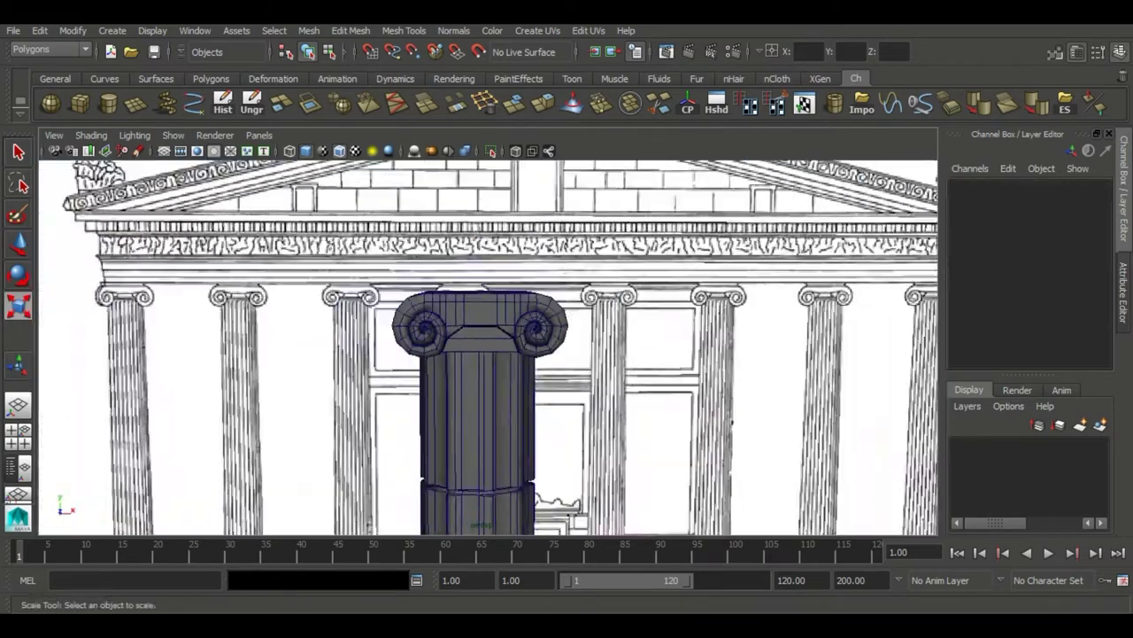
Select and frame the capital pCylinder6 to inspect it up close
left_click_drag(478, 354, 566, 336, "alt")
right_click_drag(558, 256, 531, 222)
mouse_move(487, 354)
left_mouse_down("alt")
mouse_move(461, 328)
mouse_move(496, 301)
mouse_move(531, 306)
mouse_move(531, 346)
mouse_move(450, 329)
mouse_move(567, 328)
left_mouse_up("alt")
left_click(495, 257)
left_click(620, 372)
left_click(487, 345)
key("f")
mouse_move(567, 328)
right_mouse_down("alt")
mouse_move(823, 506)
mouse_move(620, 354)
right_mouse_up("alt")
Draw a new polygon cylinder on the grid beneath the column
left_click(620, 355)
mouse_move(620, 354)
left_mouse_down("alt")
mouse_move(576, 336)
mouse_move(646, 283)
mouse_move(620, 319)
left_mouse_up("alt")
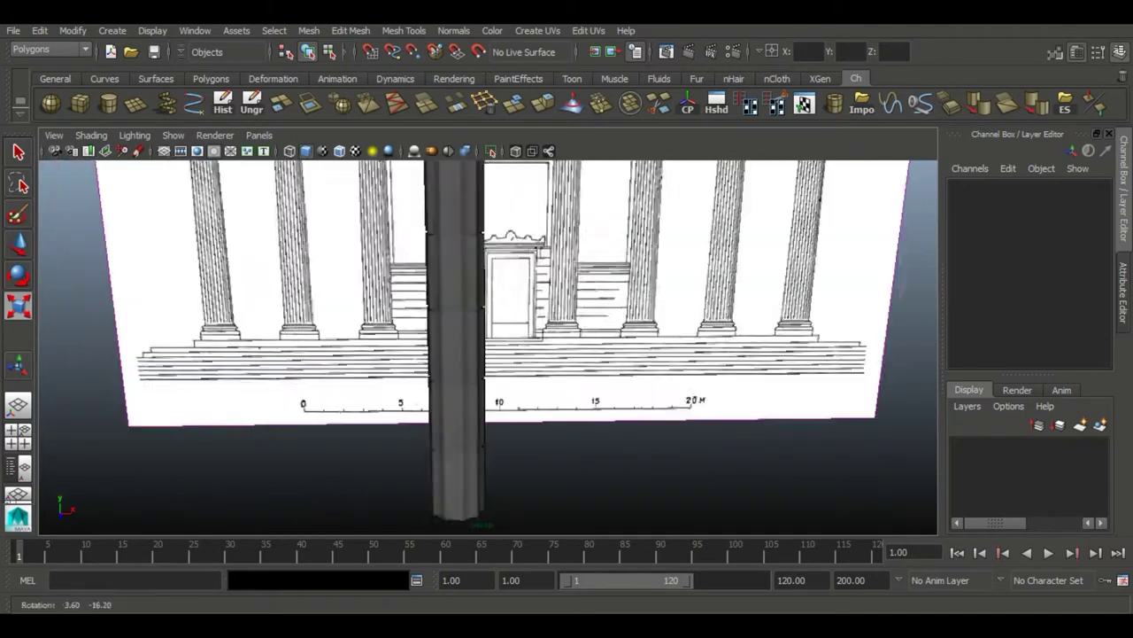
left_click(108, 104)
mouse_move(450, 386)
left_mouse_down()
mouse_move(496, 398)
mouse_move(381, 387)
left_mouse_up()
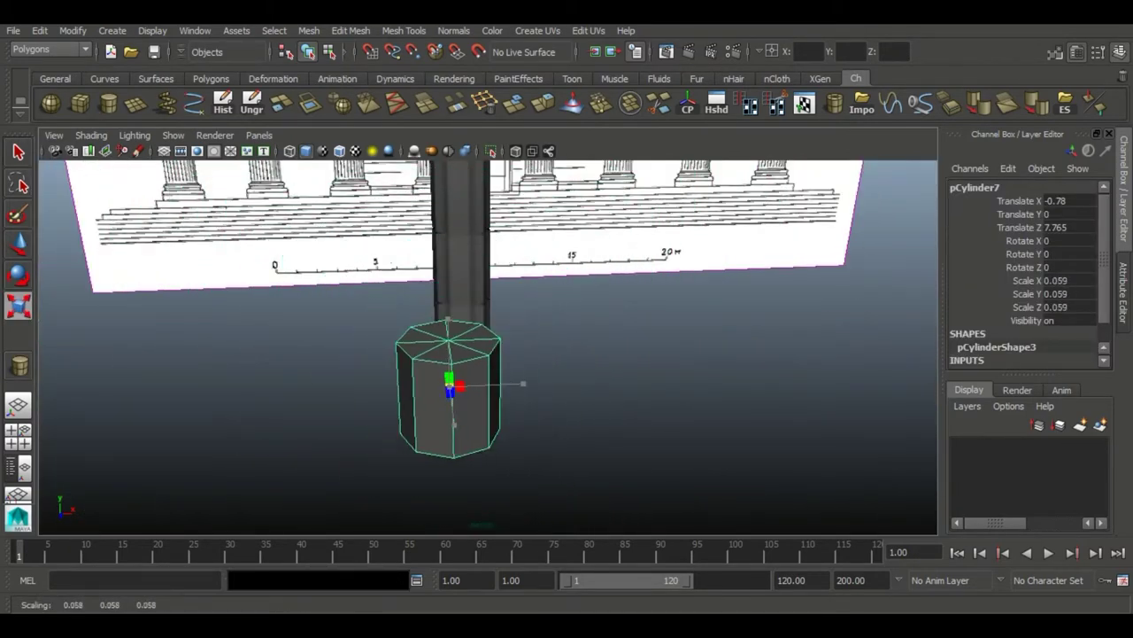
Shrink pCylinder7 to base size and raise its Subdivisions Axis from 15 to 16
left_click_drag(450, 387, 425, 387)
key("f")
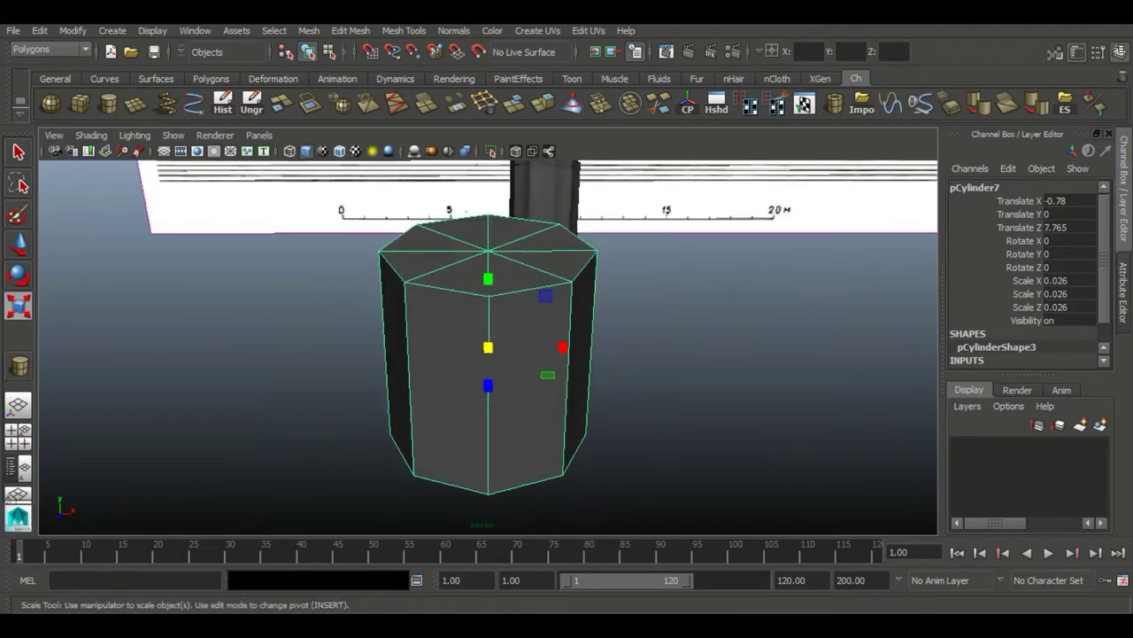
key("ctrl+a")
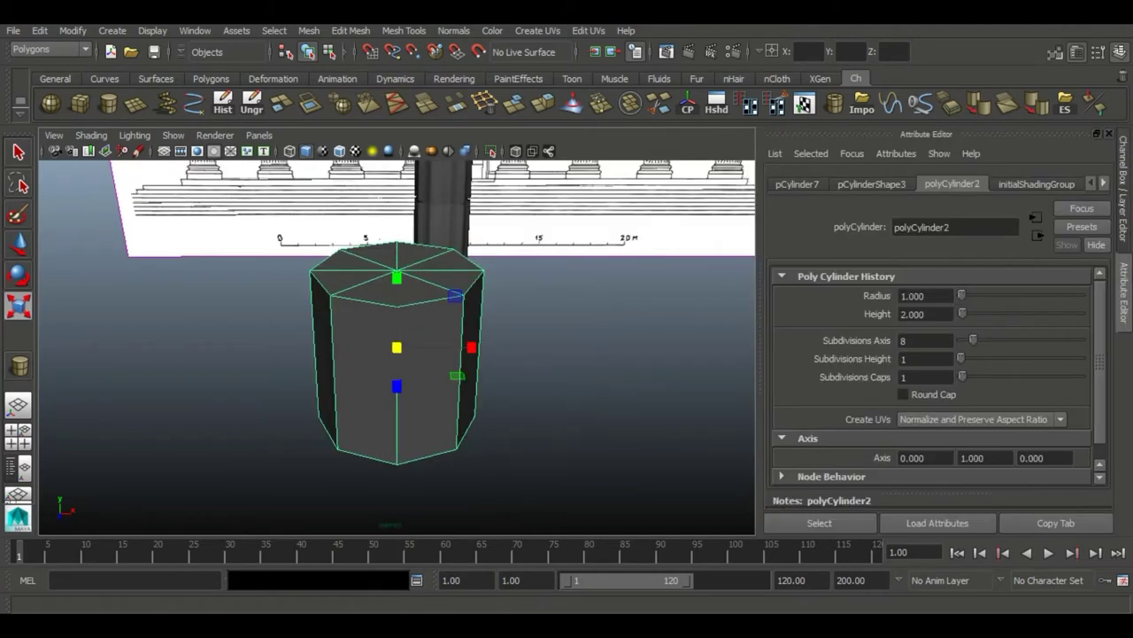
left_click_drag(991, 340, 994, 340)
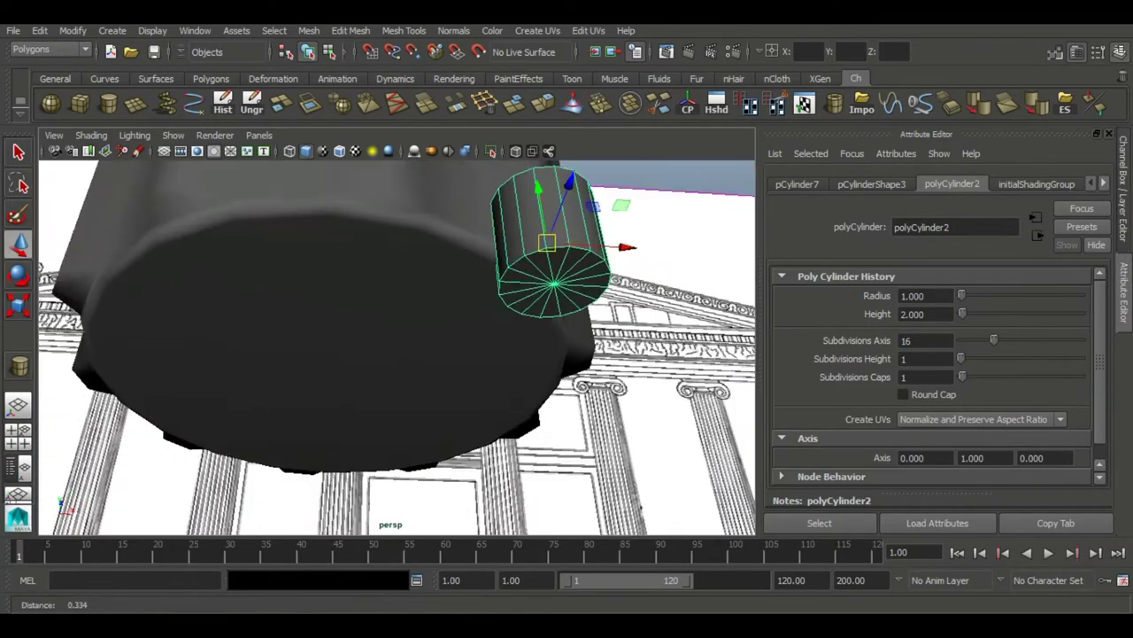
key("r")
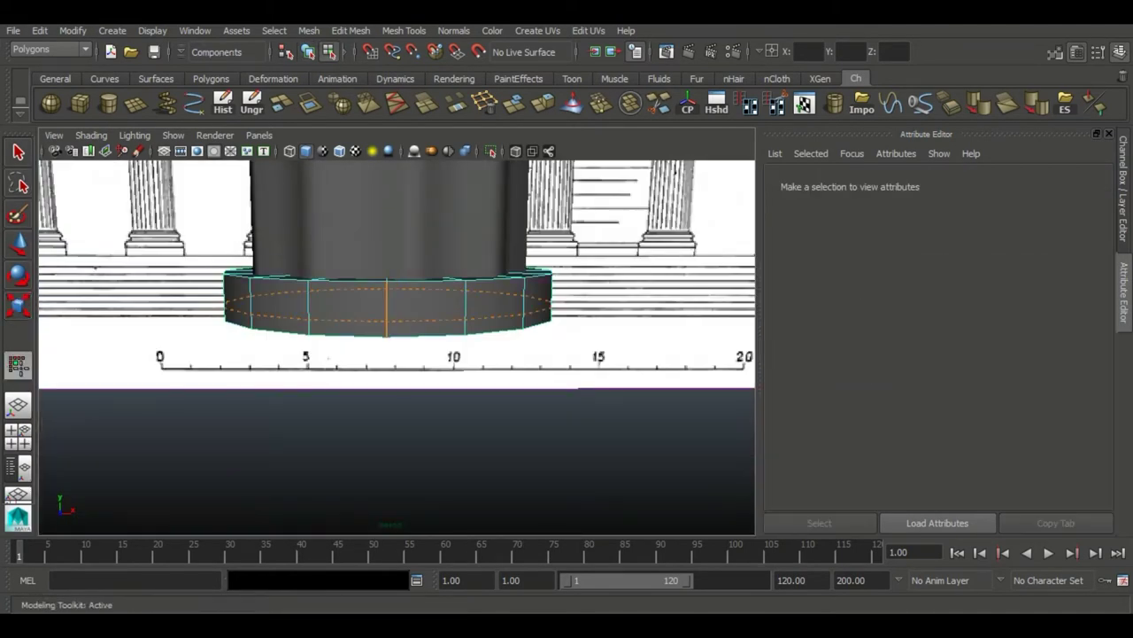
Extrude the cylinder's bottom face and widen it into a projecting ring
left_click(387, 329)
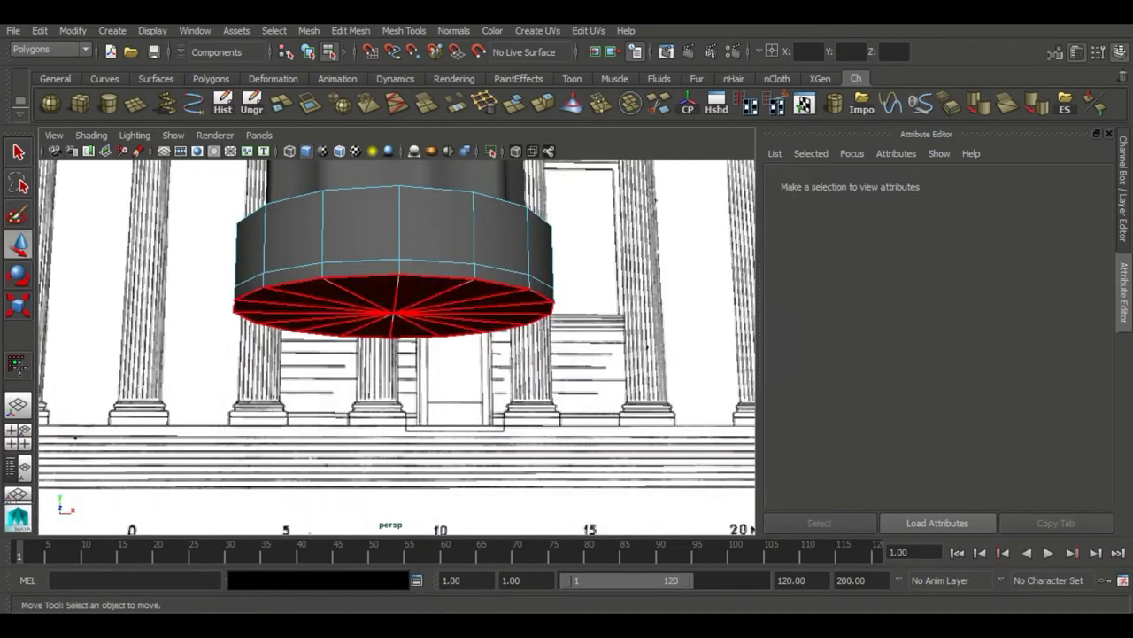
key("ctrl+e")
right_click_drag(405, 253, 405, 291)
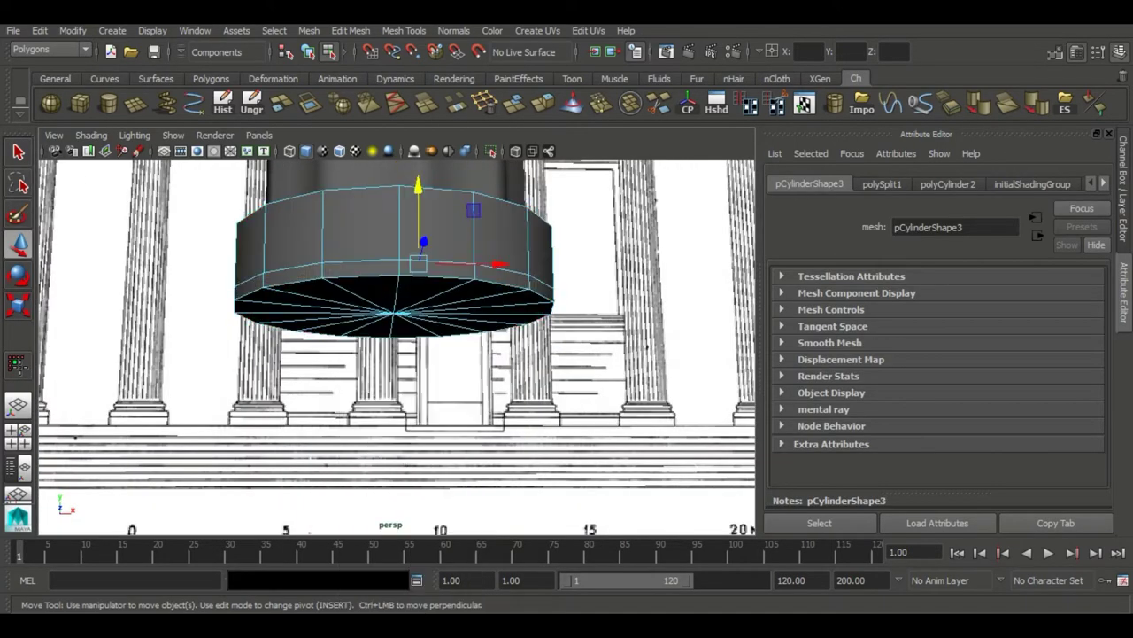
left_click_drag(404, 291, 372, 312, "alt")
key("ctrl+e")
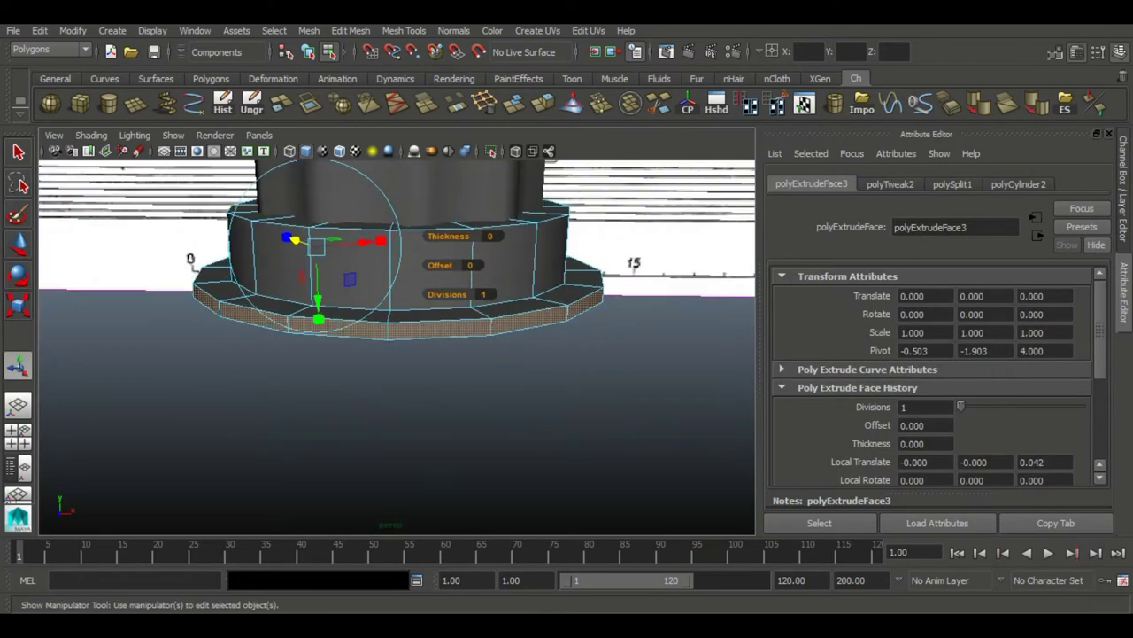
left_click(505, 258)
Insert an edge loop around the band and extrude the band's faces outward
left_click(391, 259, "ctrl")
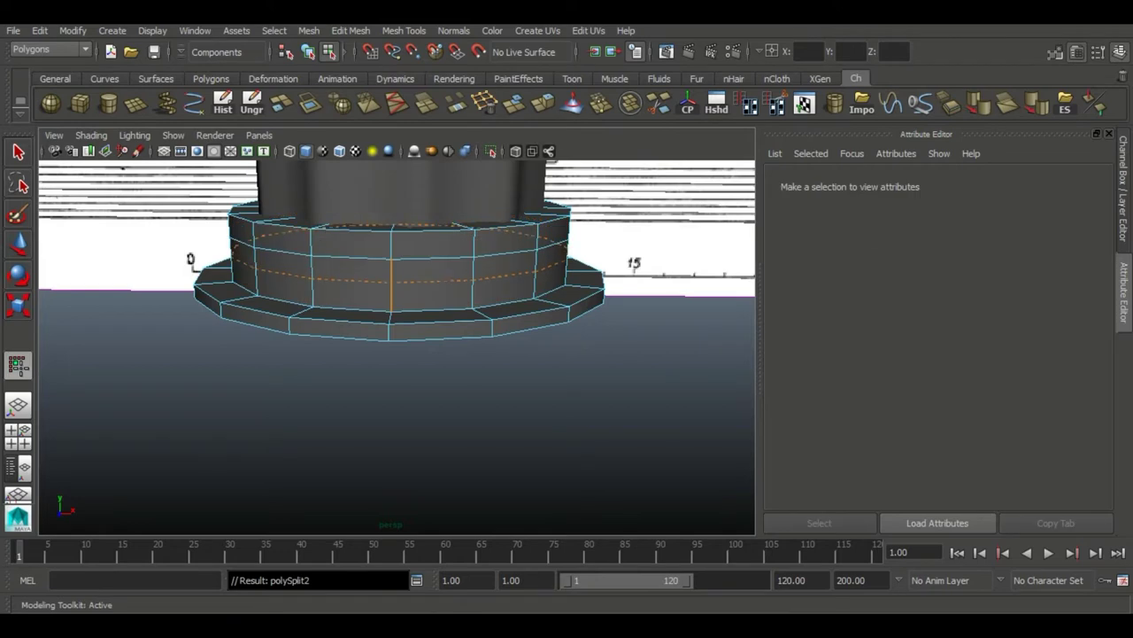
double_click(351, 269)
key("ctrl+e")
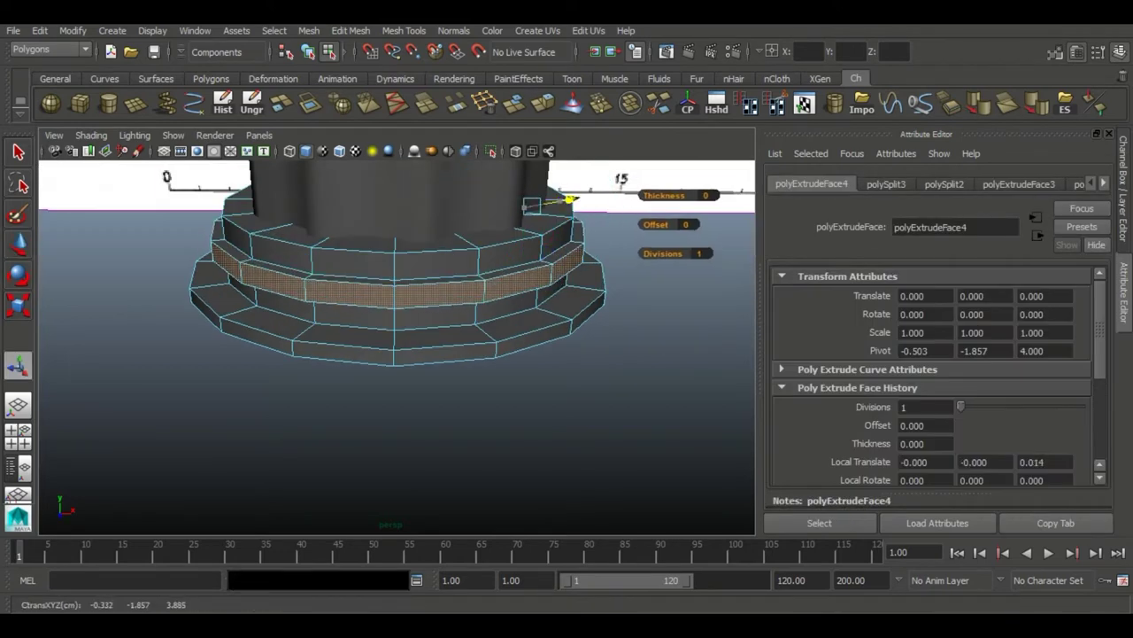
left_click_drag(399, 399, 416, 380, "alt")
key("F8")
key("w")
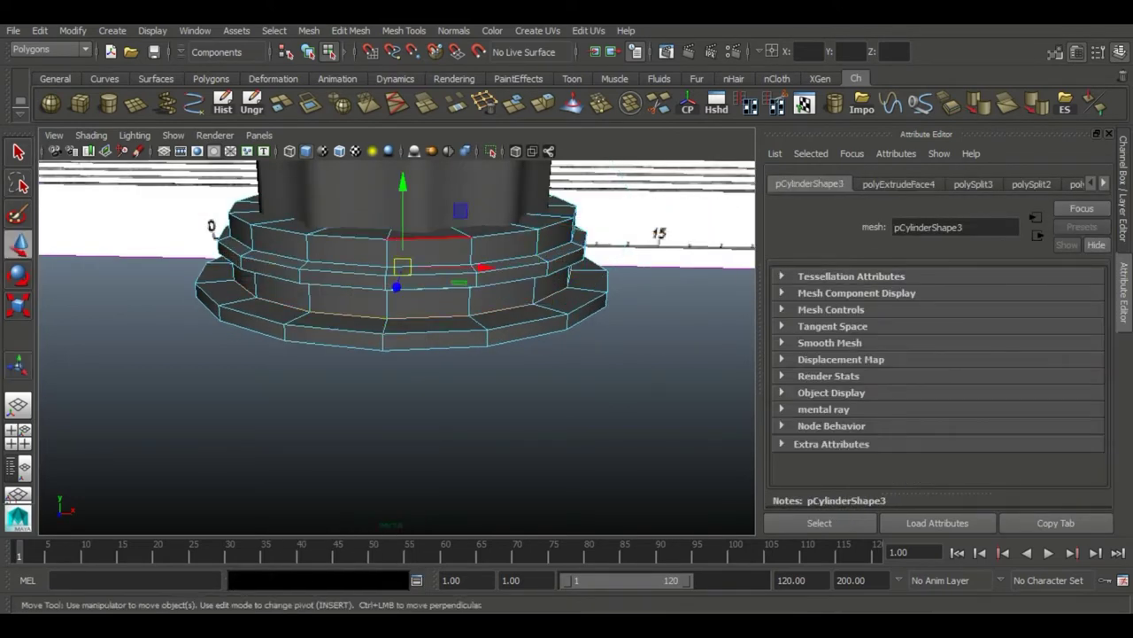
Extrude the base's bottom face downward into a tall plinth
left_click_drag(398, 399, 395, 265, "alt")
right_click(396, 260)
left_click(543, 102)
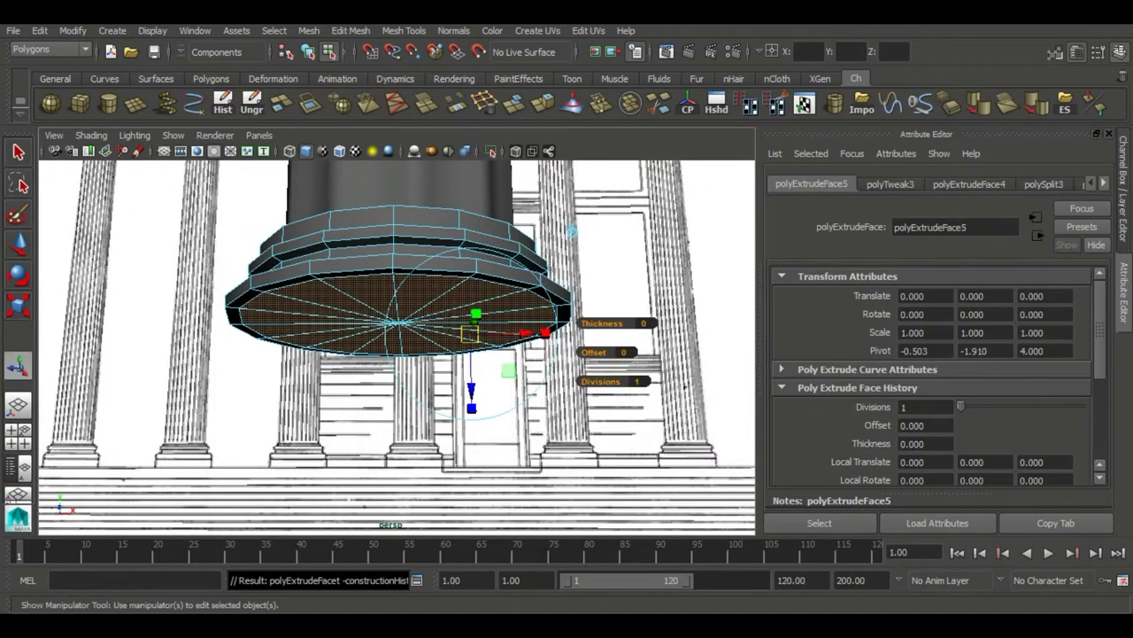
left_click_drag(471, 389, 468, 470)
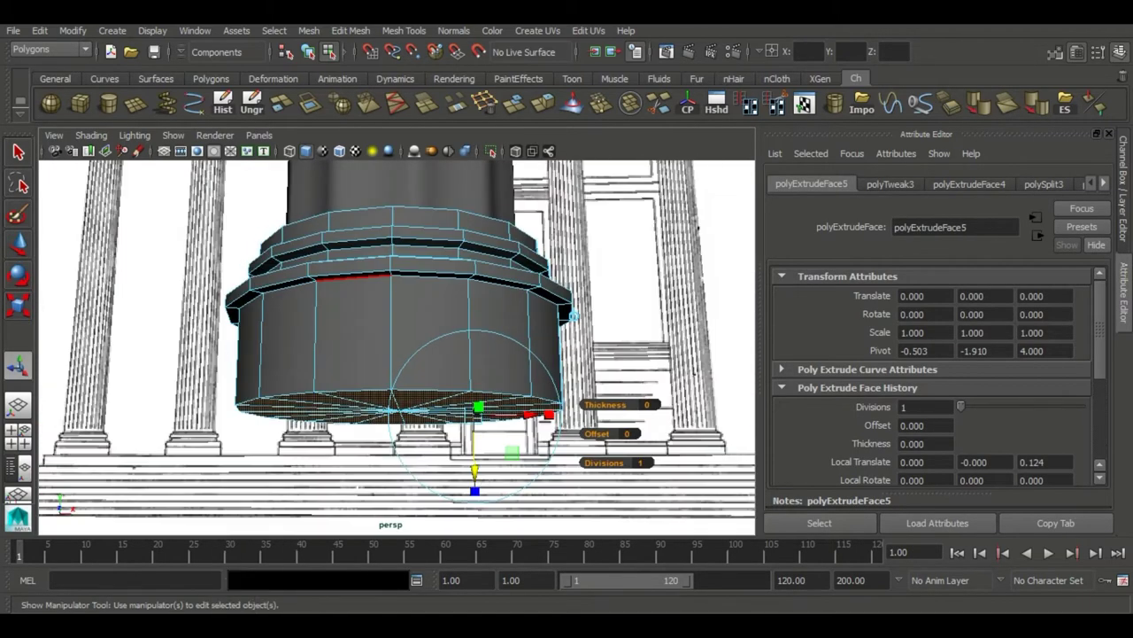
key("F8")
key("w")
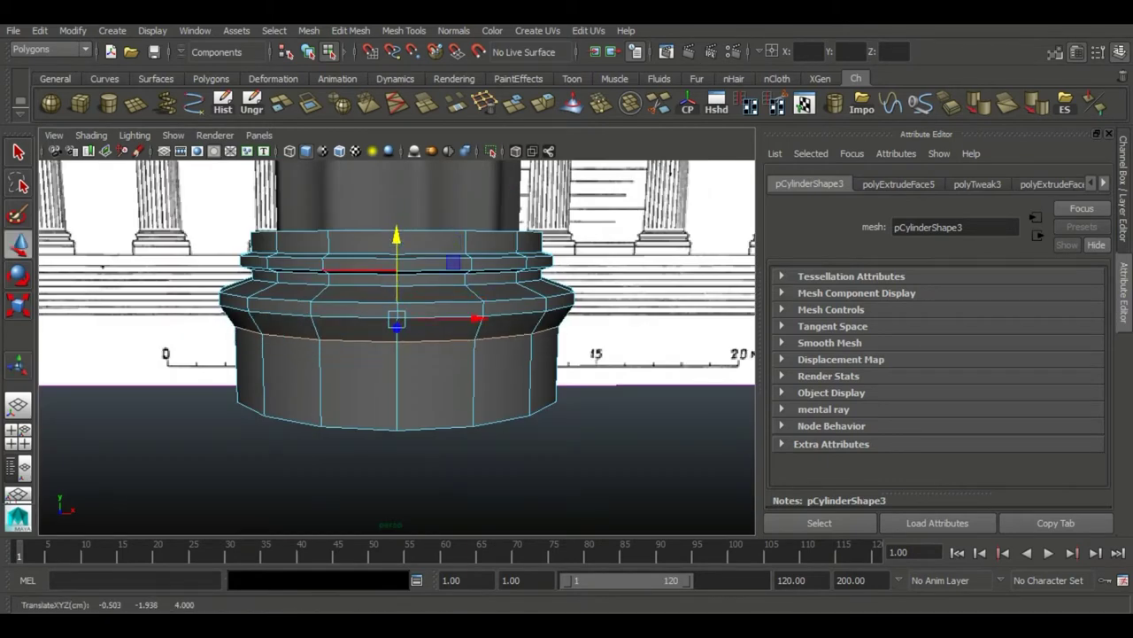
Return to object mode and box-select the whole column
key("F8")
left_click(396, 354)
left_click(576, 478)
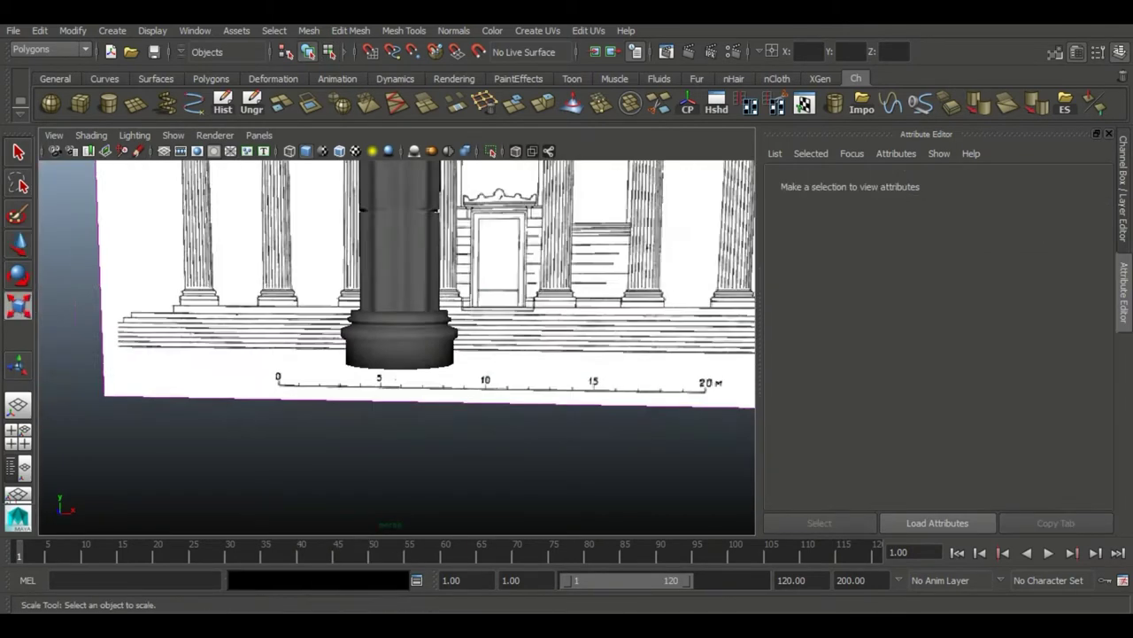
left_click_drag(532, 443, 620, 372, "alt")
left_click_drag(443, 372, 460, 301, "alt")
left_click_drag(316, 215, 405, 417)
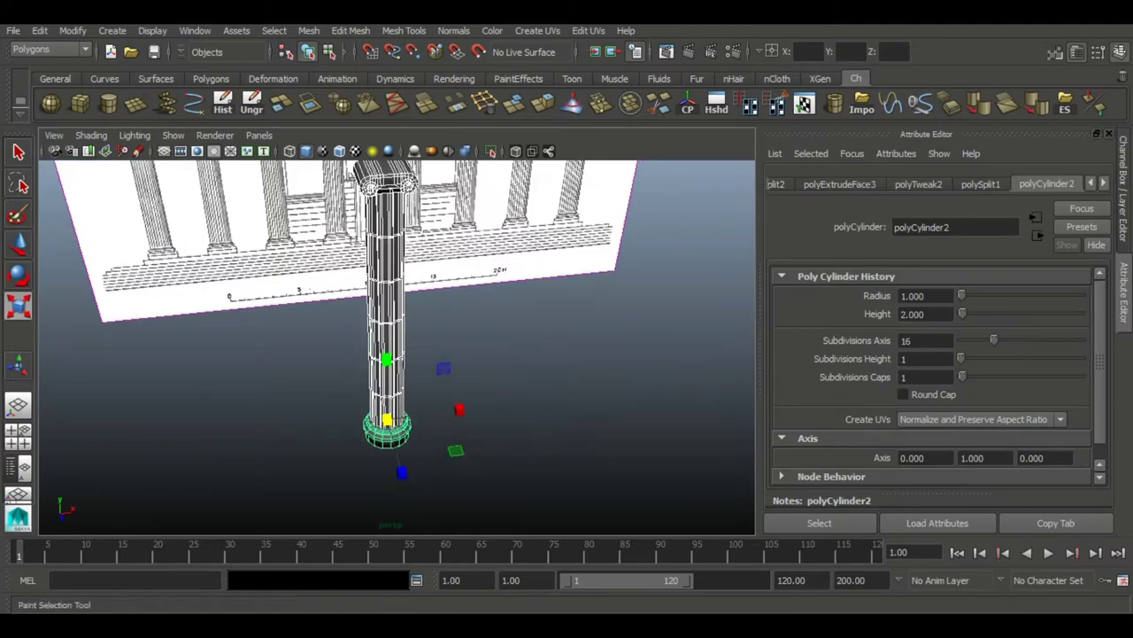
Combine the column pieces into one object with Mesh > Combine in the front view
key("F8")
left_click_drag(531, 442, 619, 399, "alt")
left_click(399, 372)
key("space")
key("f")
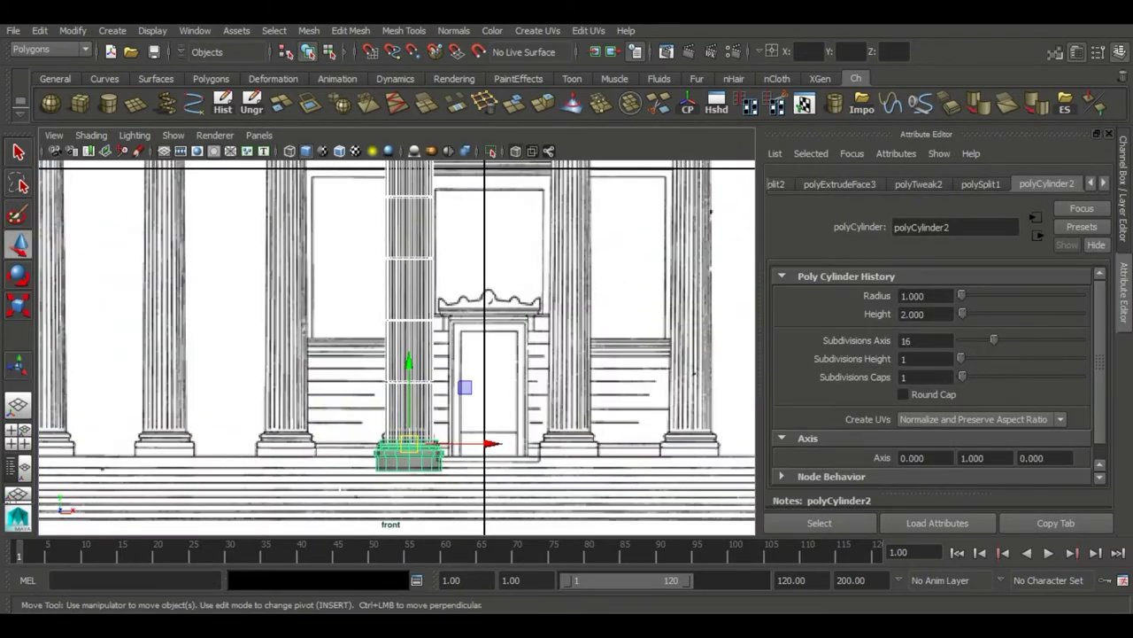
middle_click_drag(398, 354, 406, 315, "alt")
scroll(399, 345, "down", 3)
scroll(398, 346, "up", 2)
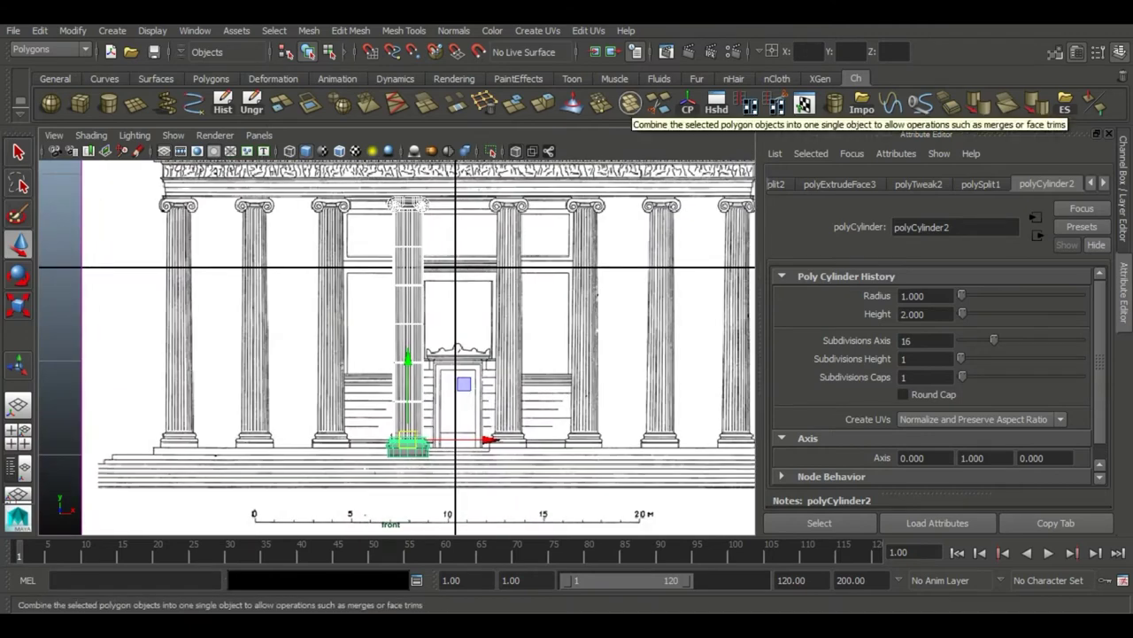
left_click(629, 102)
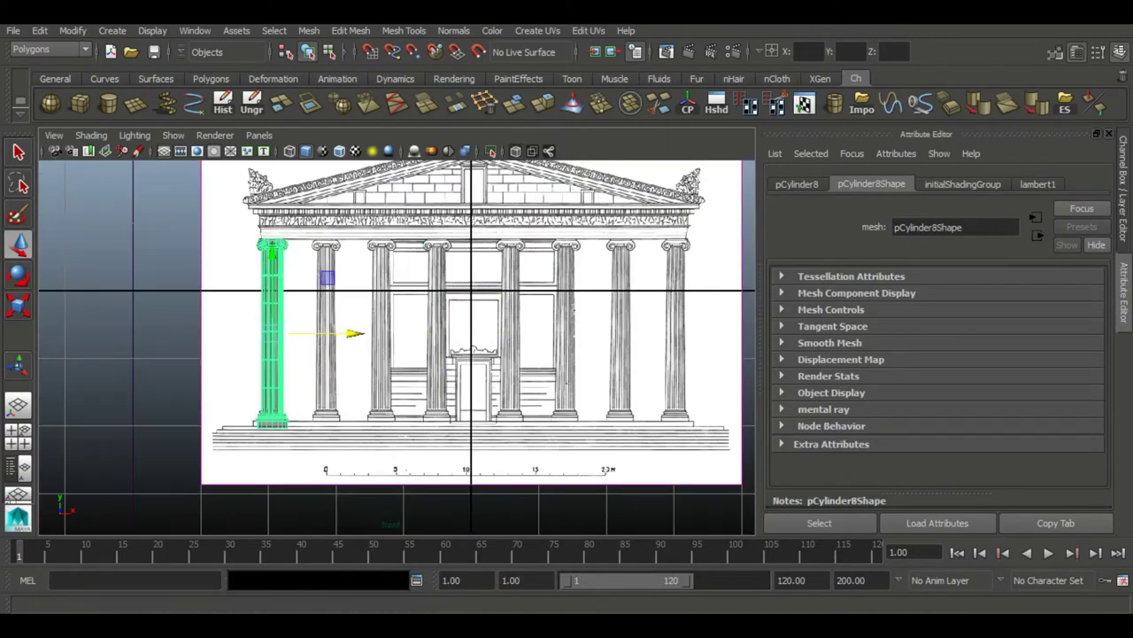
Duplicate the column with Shift+D to place evenly spaced copies across the facade
scroll(322, 313, "down", 1)
scroll(322, 314, "down", 2)
scroll(322, 313, "down", 1)
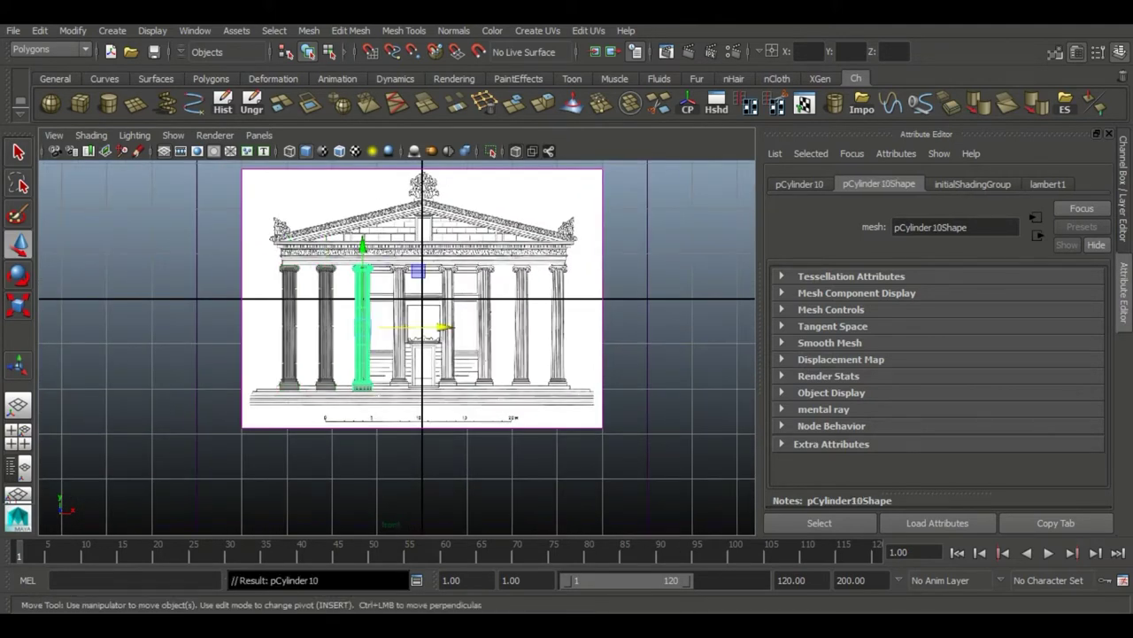
key("shift+d")
key("shift+d")
key("shift+d")
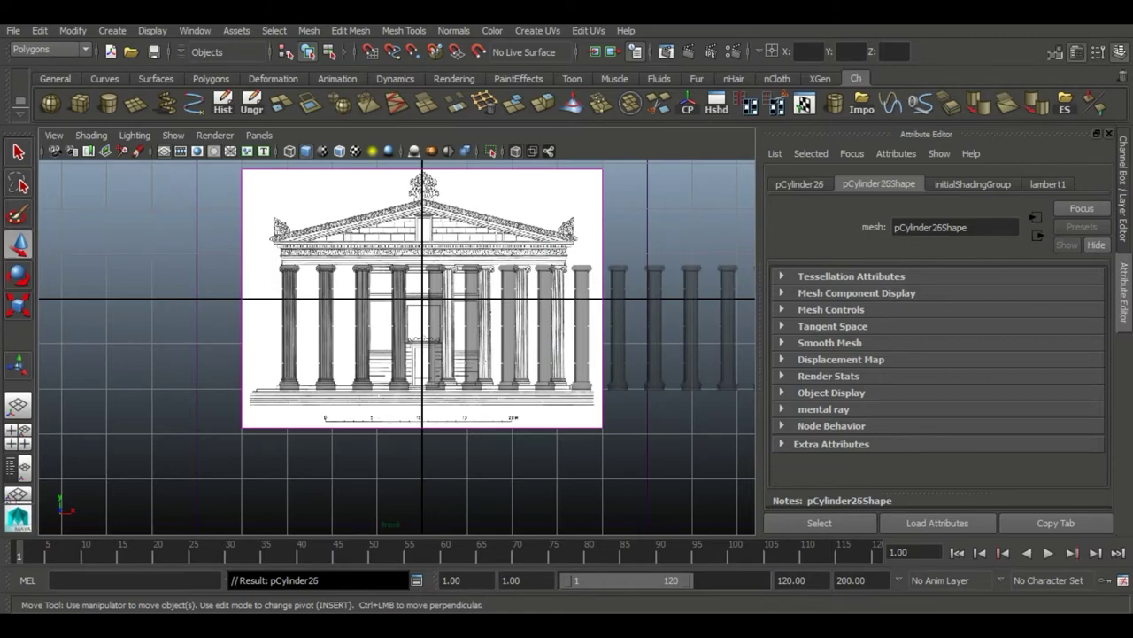
Duplicate more evenly spaced columns and combine them into one row mesh
key("shift+d")
key("space")
mouse_move(557, 253)
left_mouse_down()
mouse_move(557, 177)
mouse_move(461, 212)
mouse_move(620, 221)
mouse_move(549, 226)
mouse_move(532, 226)
mouse_move(611, 212)
left_mouse_up()
left_click(630, 102)
mouse_move(381, 468)
left_mouse_down("alt")
mouse_move(505, 463)
mouse_move(513, 423)
mouse_move(501, 410)
mouse_move(544, 527)
left_mouse_up("alt")
Rotate the duplicated row -90° in Y and select the turned row
mouse_move(553, 456)
left_mouse_down()
mouse_move(479, 518)
mouse_move(337, 469)
left_mouse_up()
left_click(405, 381)
mouse_move(405, 381)
left_mouse_down("alt")
mouse_move(495, 372)
mouse_move(637, 385)
mouse_move(478, 354)
left_mouse_up("alt")
left_click(620, 266)
mouse_move(620, 266)
left_mouse_down("alt")
mouse_move(531, 301)
mouse_move(392, 278)
mouse_move(433, 256)
mouse_move(478, 203)
left_mouse_up("alt")
right_click(393, 278)
left_click(376, 346)
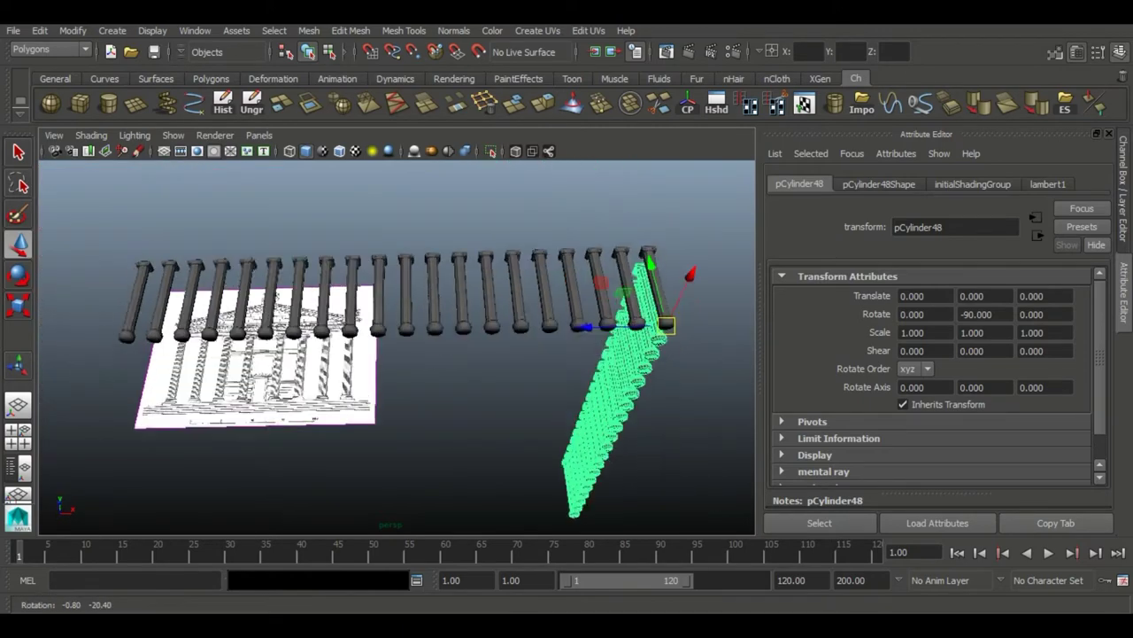
Slide the turned side row to Translate X -9.725 and frame it
left_click_drag(501, 328, 478, 329)
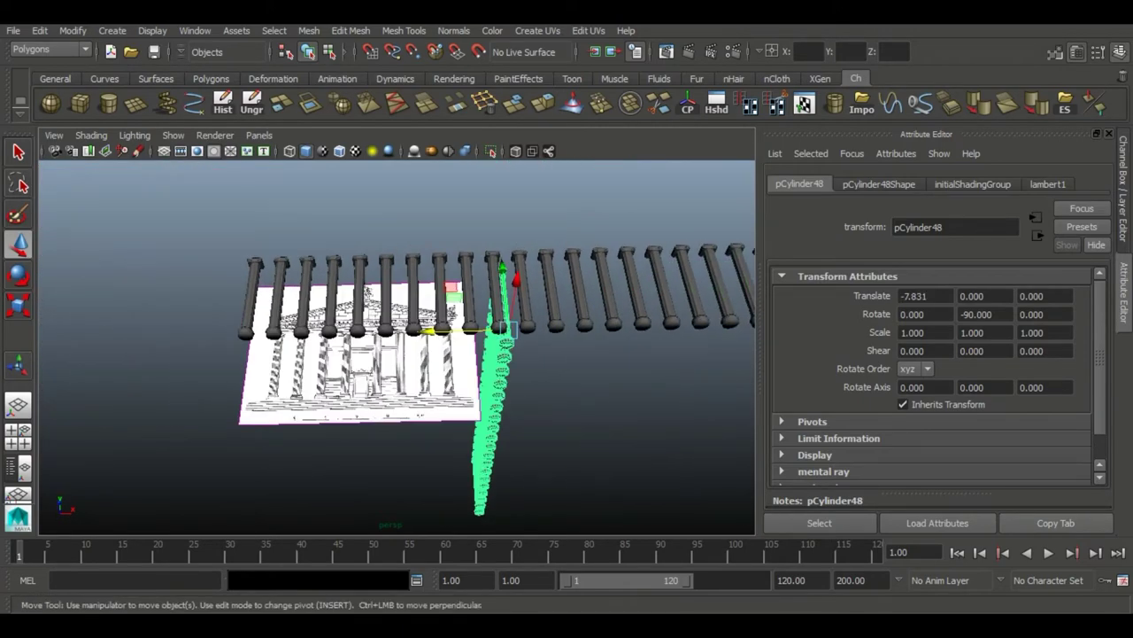
scroll(403, 346, "up", 3)
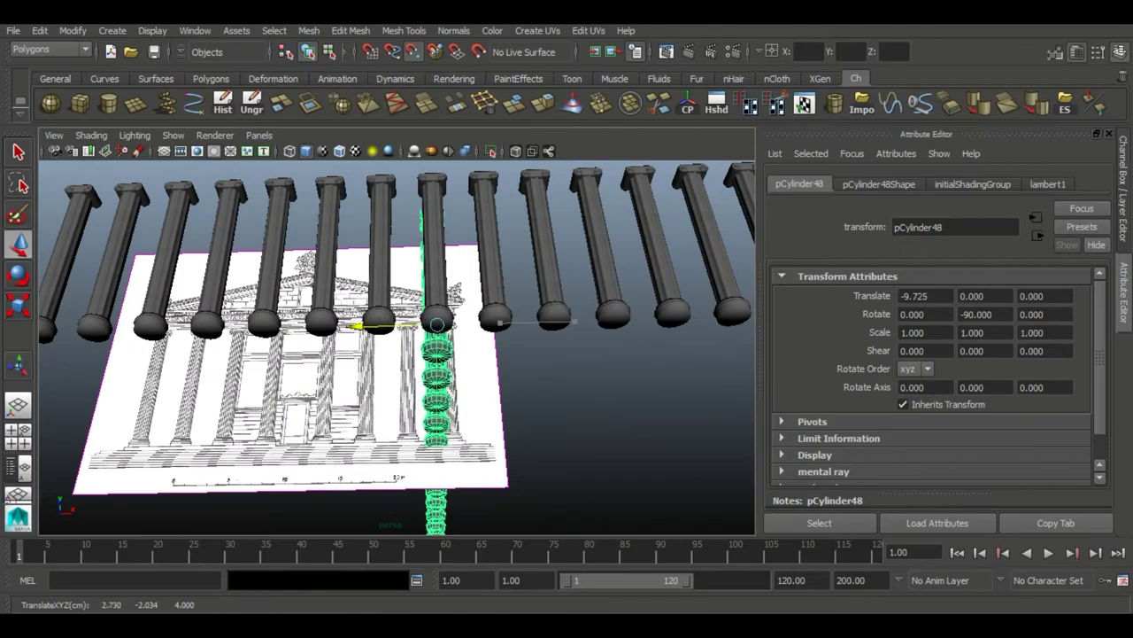
key("f")
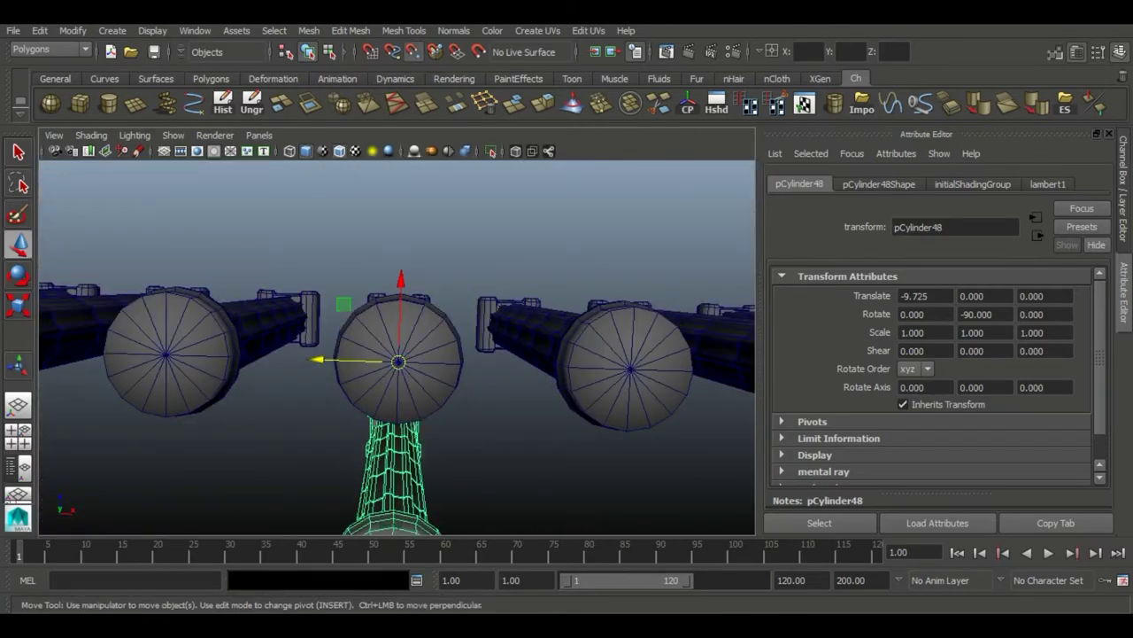
mouse_move(399, 355)
left_mouse_down("alt")
mouse_move(461, 337)
mouse_move(531, 265)
left_mouse_up("alt")
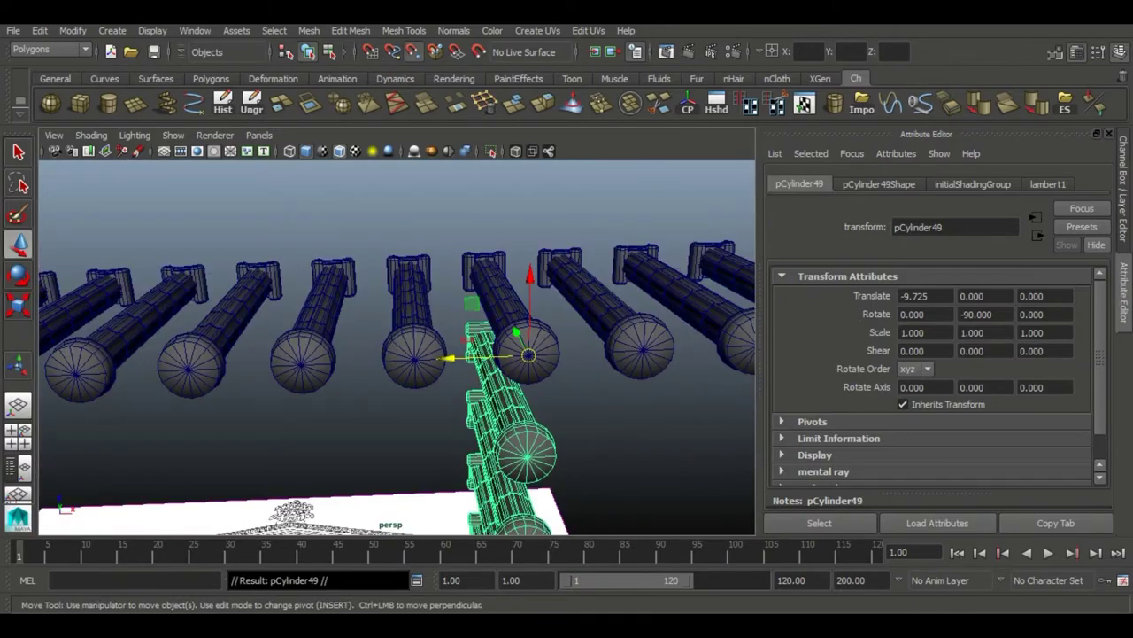
mouse_move(398, 354)
left_mouse_down("alt")
mouse_move(496, 292)
mouse_move(567, 336)
left_mouse_up("alt")
Select several column rows to duplicate further rows, then switch to the front view
left_click(481, 336)
left_click_drag(480, 336, 443, 345, "alt")
left_click_drag(688, 317, 292, 463)
left_click_drag(443, 398, 531, 354, "alt")
key("ctrl+z")
double_click(18, 243)
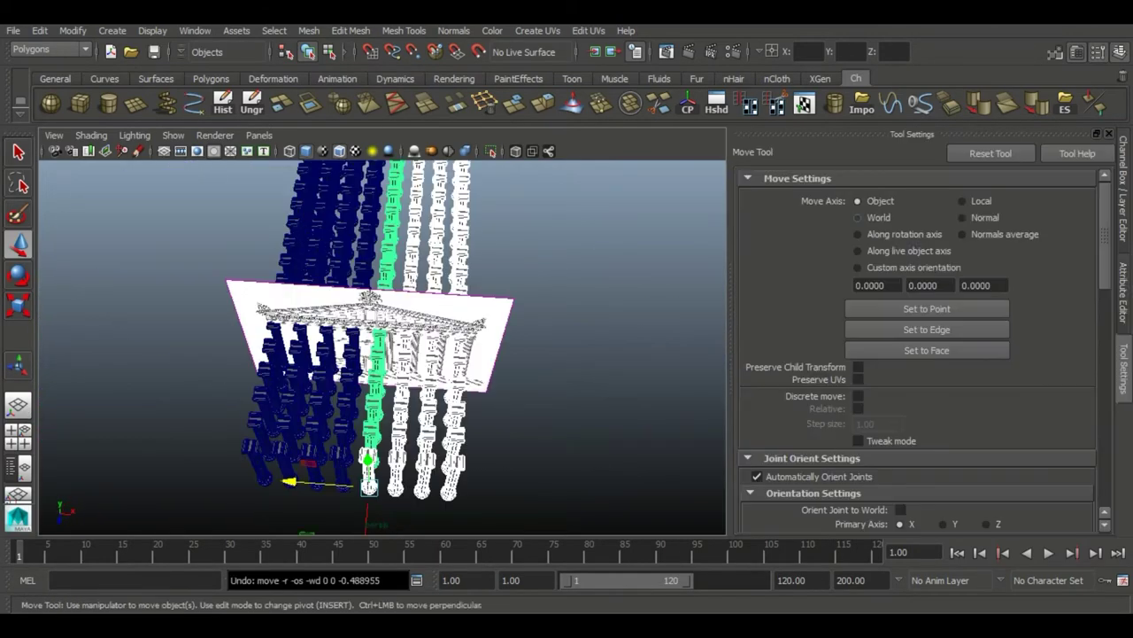
key("ctrl+a")
key("space")
key("space")
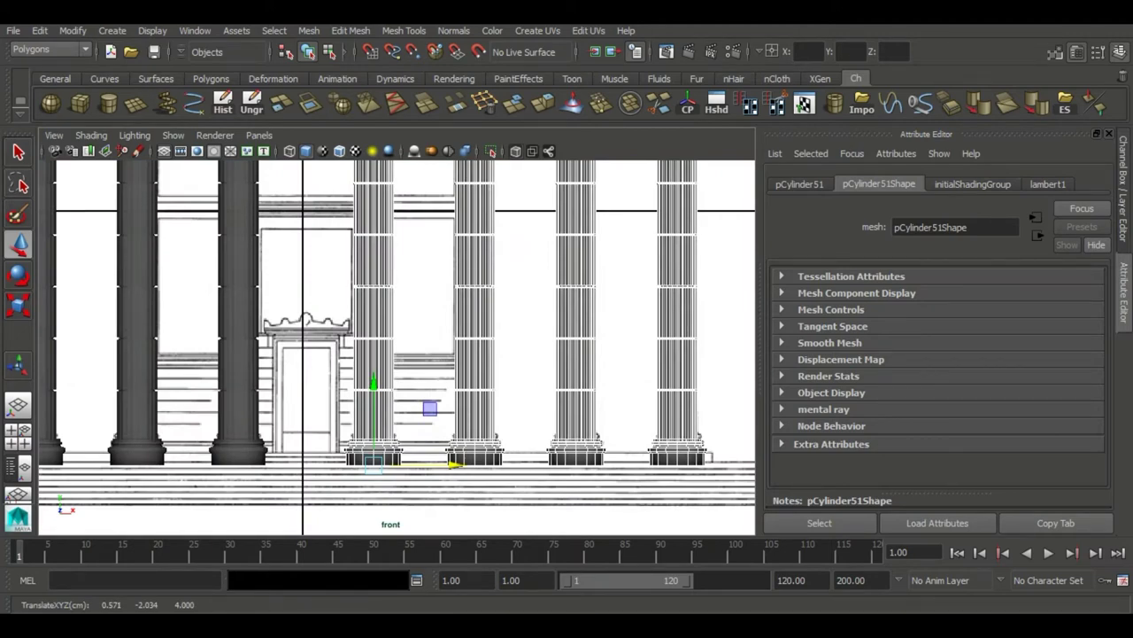
Back in perspective, select a column row and switch it to vertex mode
scroll(396, 346, "down", 3)
scroll(397, 345, "up", 1)
scroll(397, 345, "up", 1)
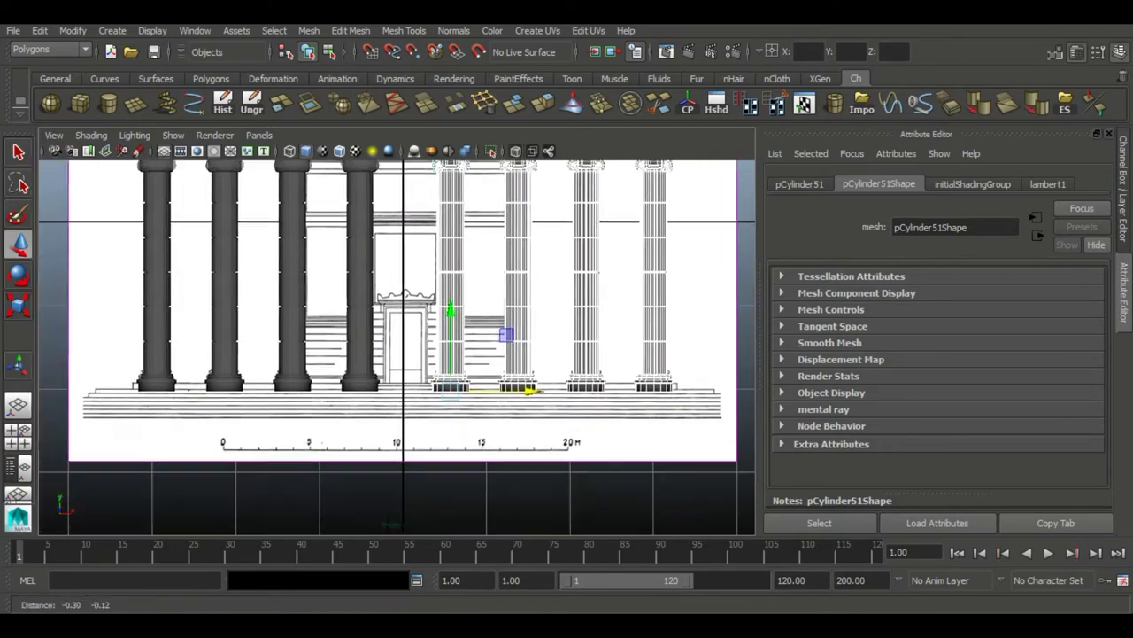
key("space")
key("space")
left_click_drag(399, 354, 496, 336, "alt")
left_click(133, 460)
mouse_move(398, 345)
left_mouse_down("alt")
mouse_move(478, 292)
mouse_move(425, 354)
mouse_move(416, 318)
mouse_move(460, 345)
mouse_move(442, 346)
left_mouse_up("alt")
left_click(575, 359)
mouse_move(403, 305)
right_mouse_down()
mouse_move(425, 283)
mouse_move(341, 390)
right_mouse_up()
right_click_drag(399, 345, 372, 372, "alt")
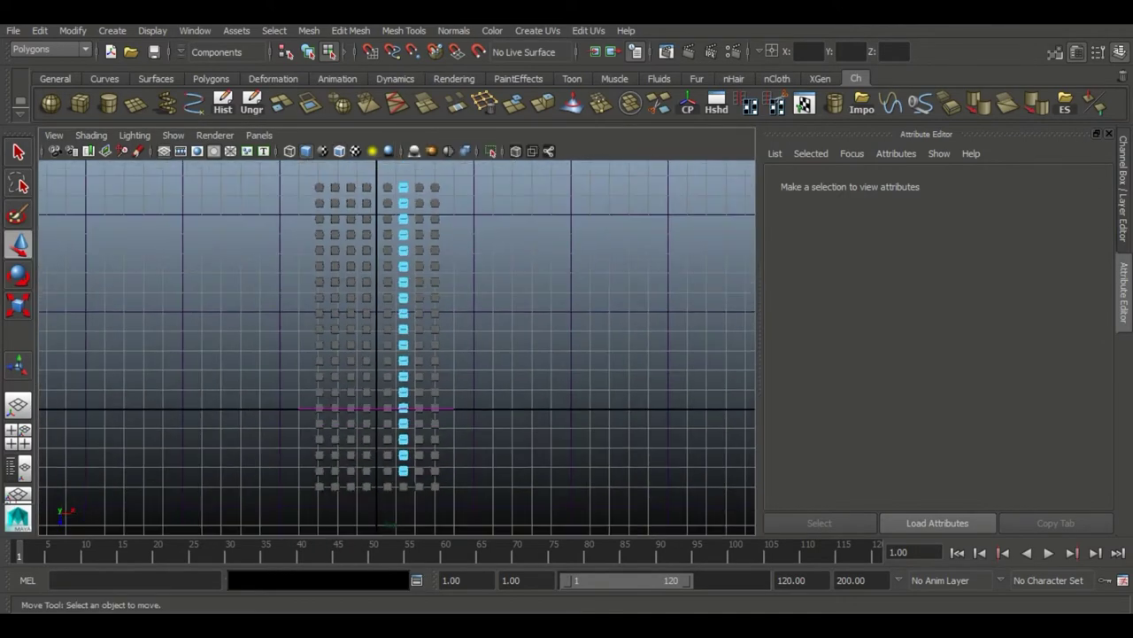
Delete the interior column vertices, then group all remaining columns into group1
left_click_drag(385, 210, 441, 461)
right_click_drag(425, 354, 452, 346, "alt")
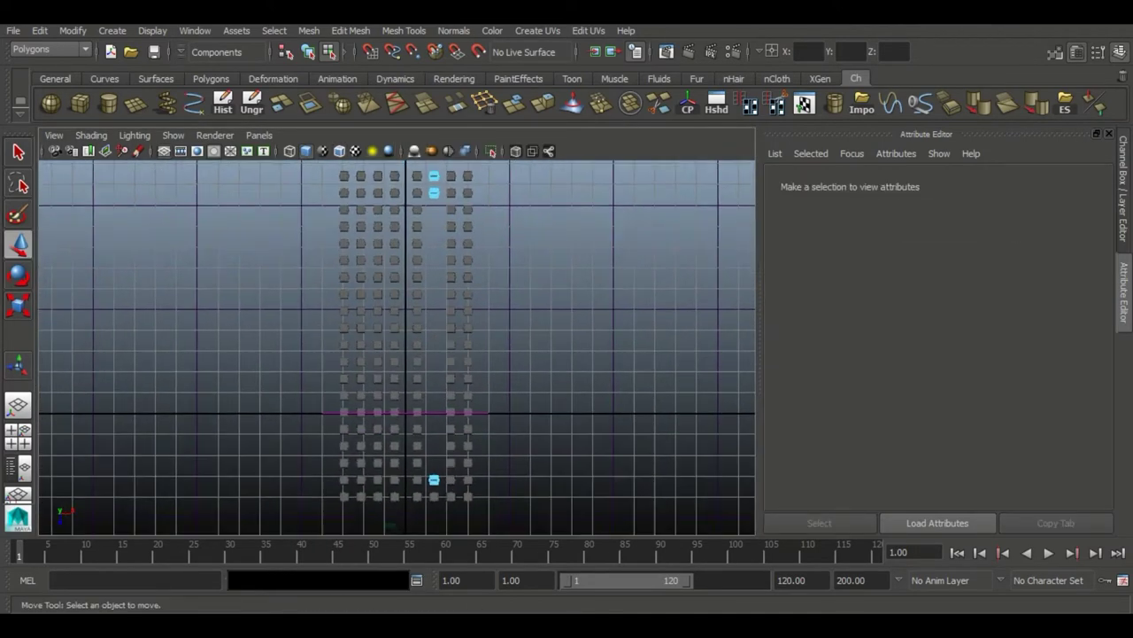
left_click_drag(368, 169, 389, 491)
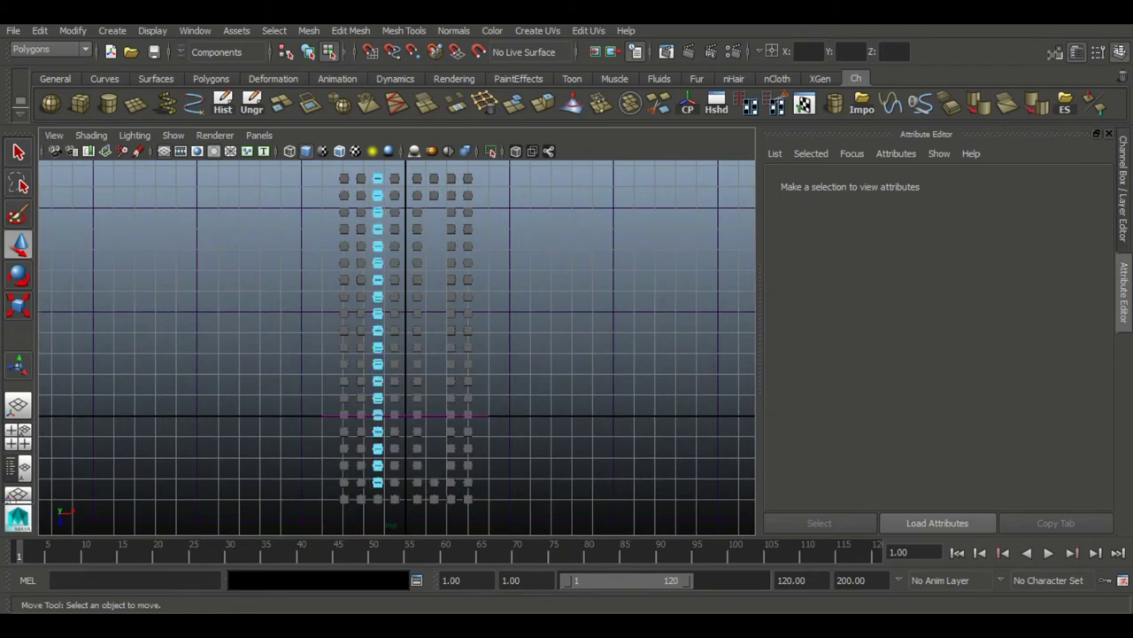
right_click_drag(375, 253, 375, 265)
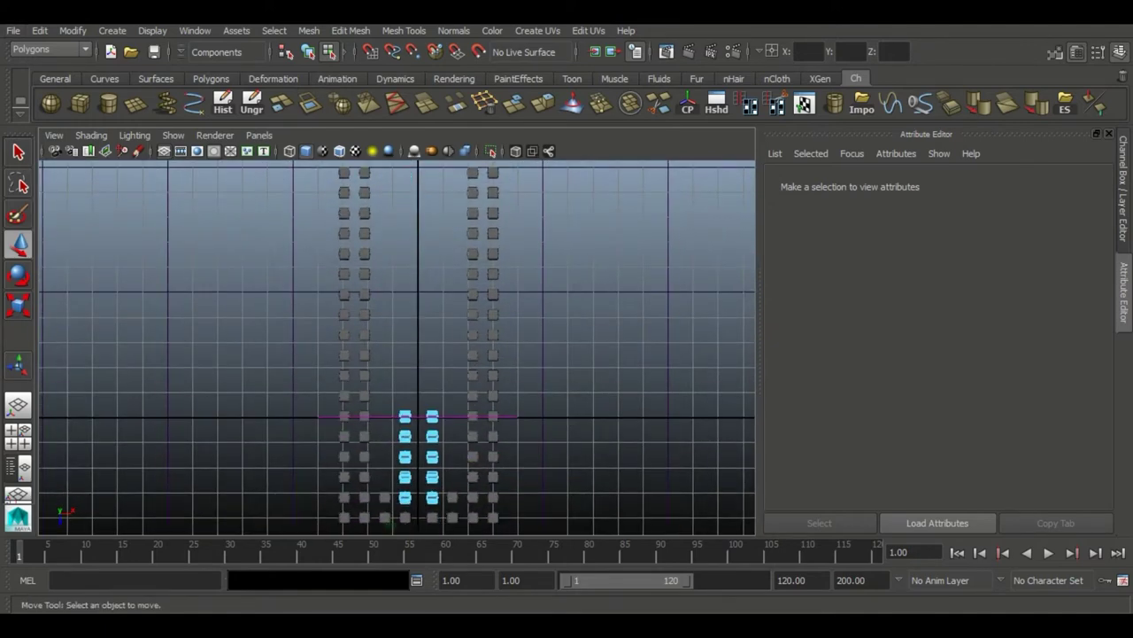
key("F8")
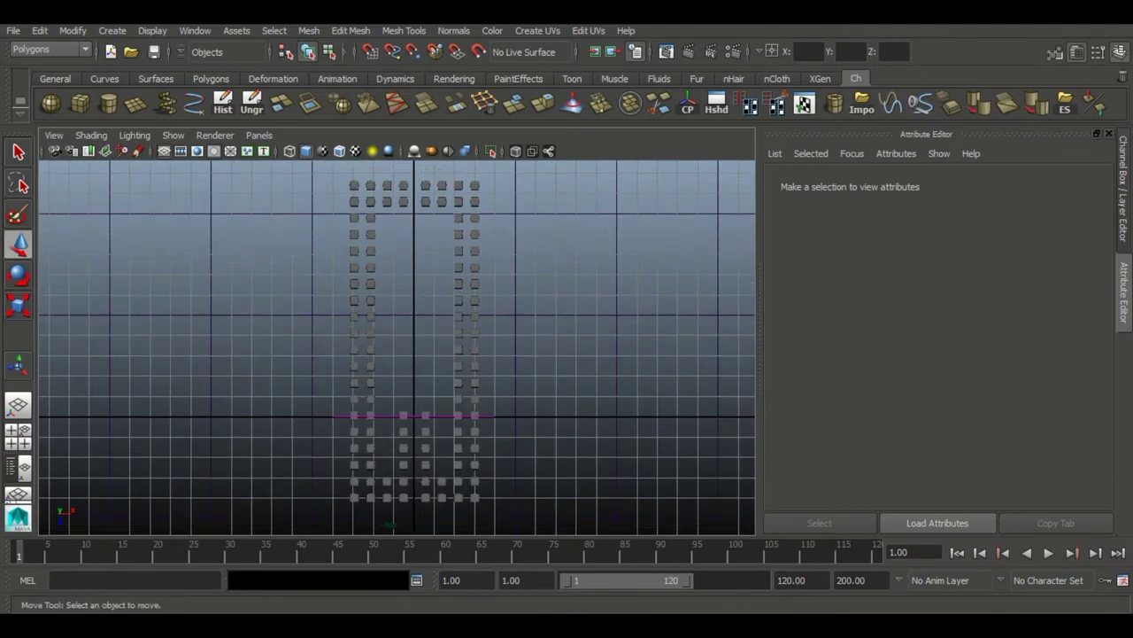
key("ctrl+g")
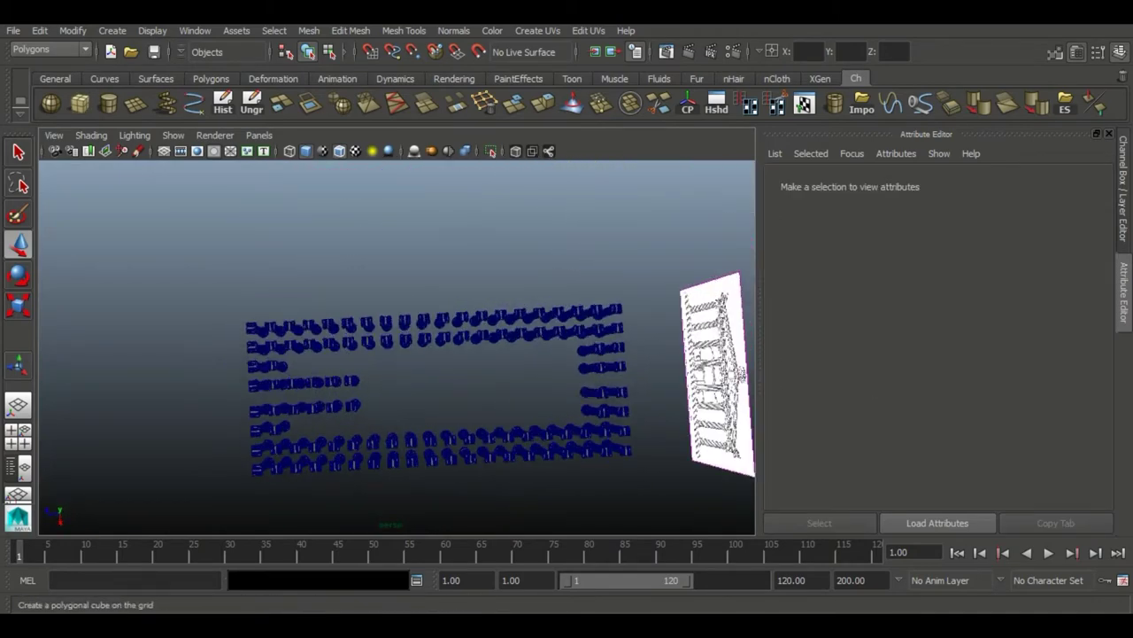
Create a polygon cube, move it to Z -9.777 and scale Z to 0.105
left_click(80, 104)
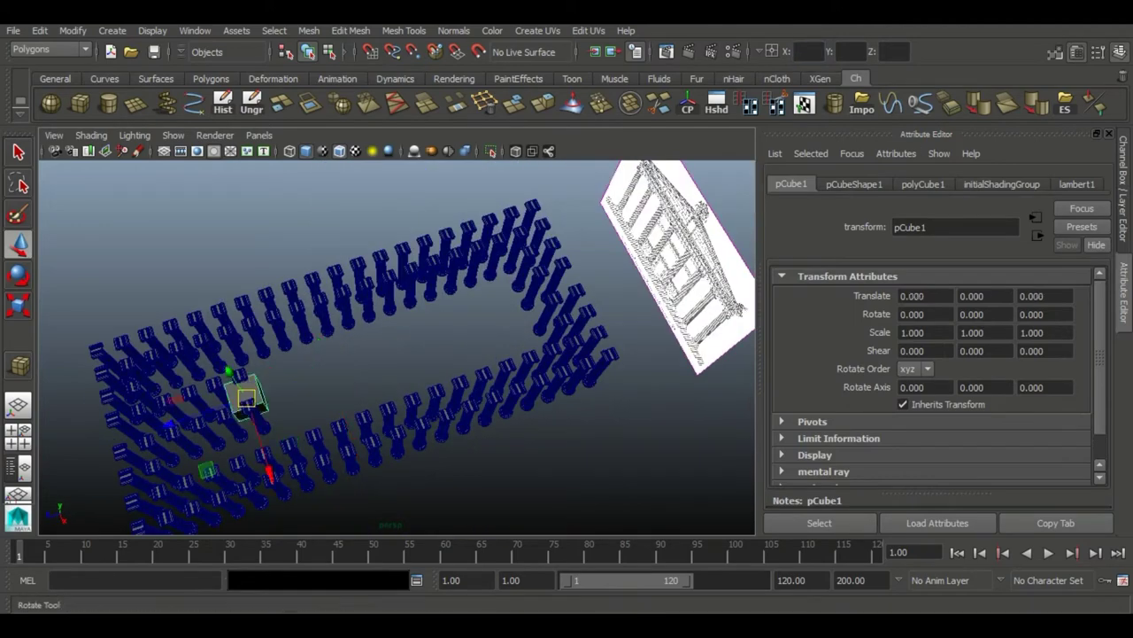
key("w")
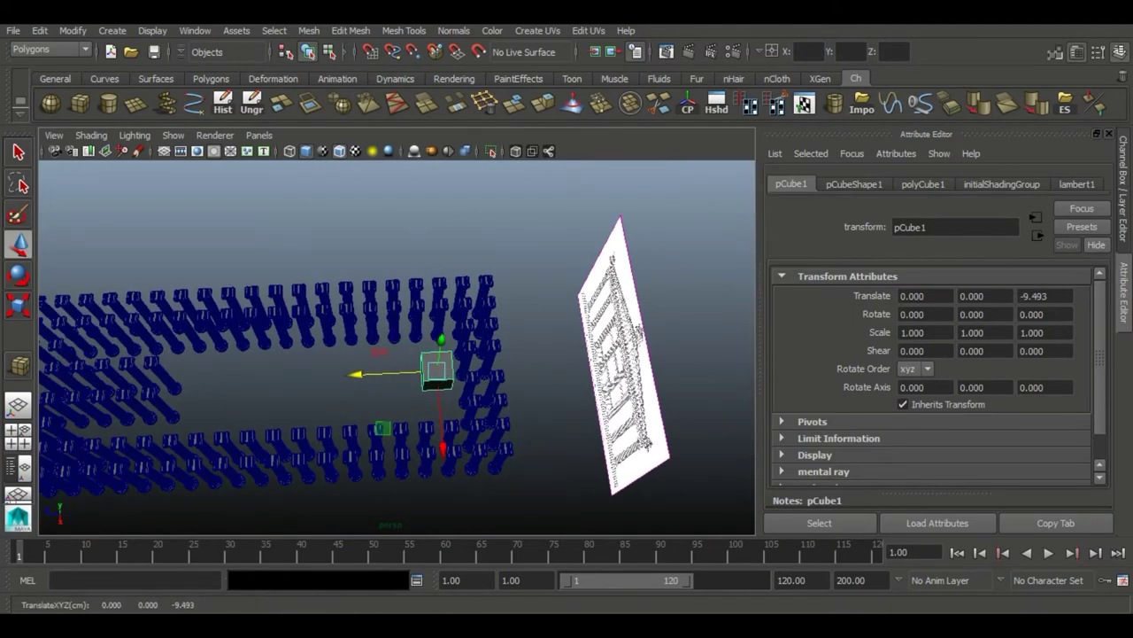
key("r")
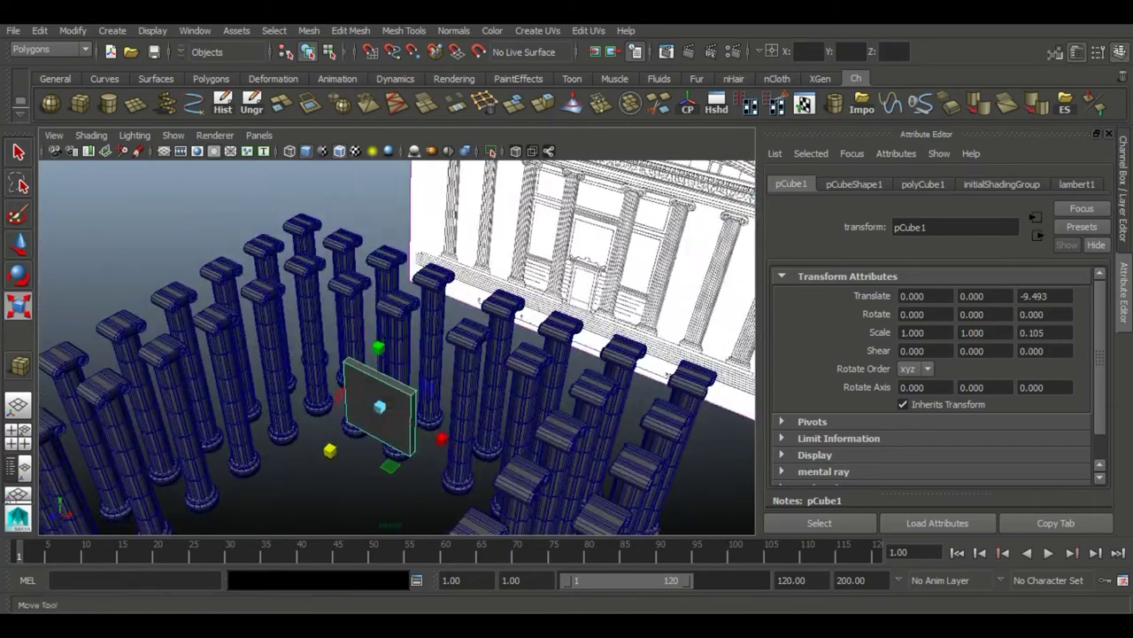
key("w")
left_click_drag(398, 354, 398, 239, "alt")
right_click_drag(363, 261, 433, 242)
scroll(399, 354, "up", 2)
scroll(399, 354, "up", 3)
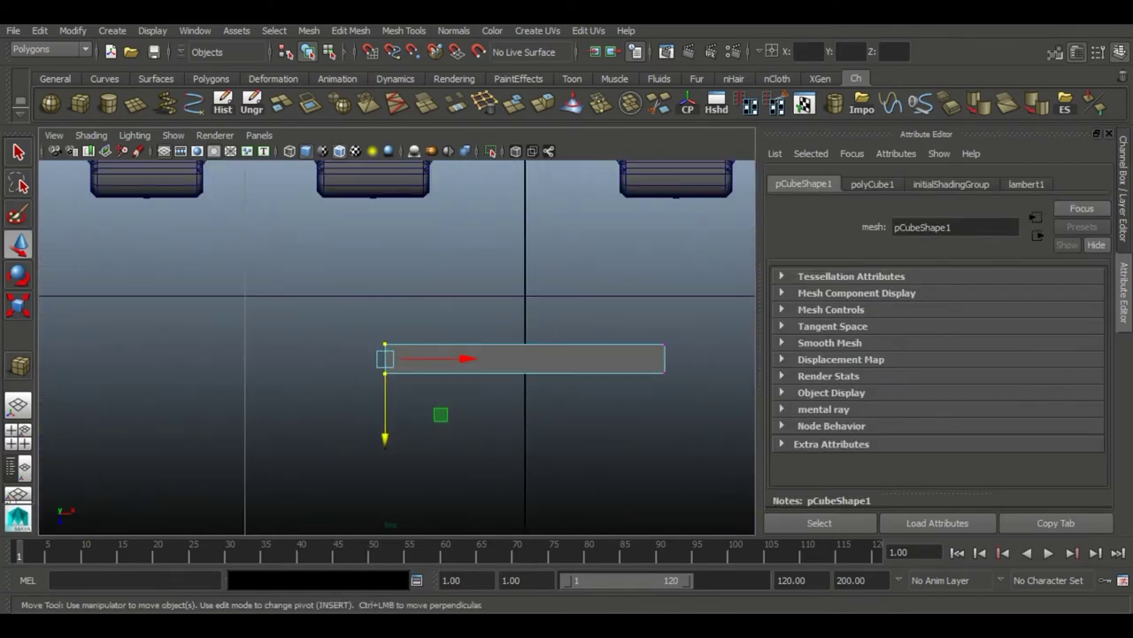
Add a middle edge across the box with Connect Components on its edges
left_click_drag(203, 415, 221, 457, "alt")
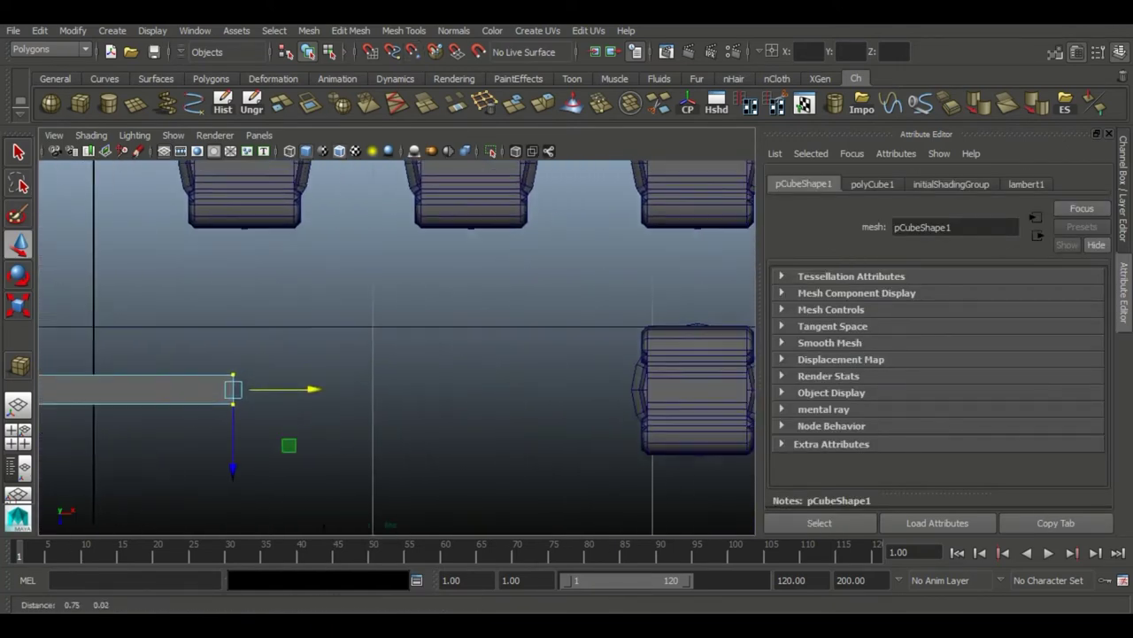
scroll(398, 354, "down", 5)
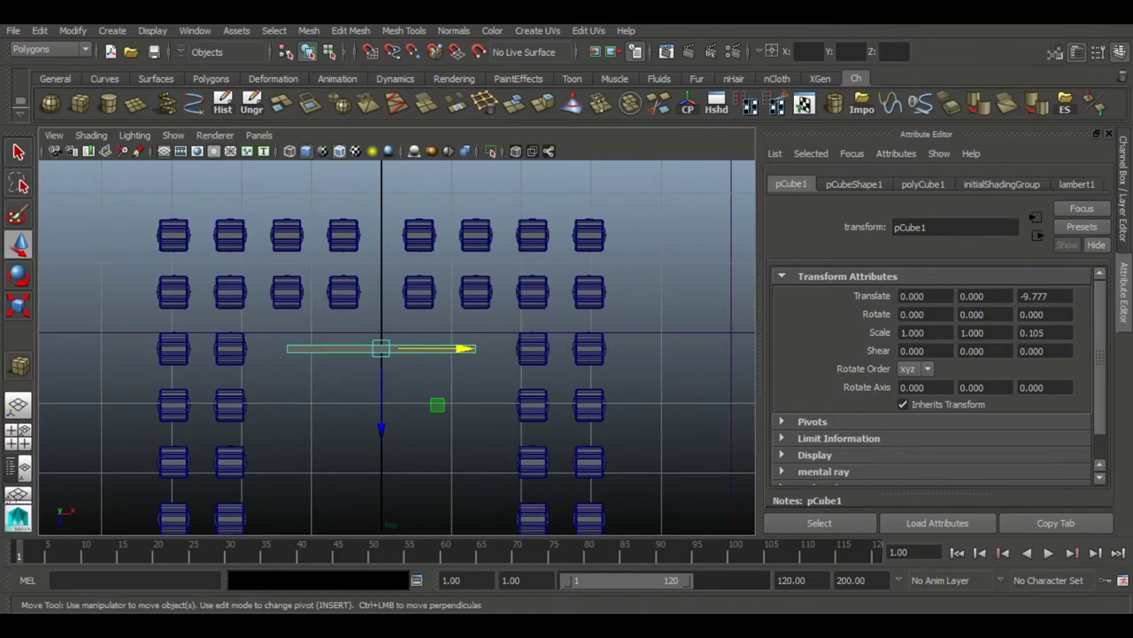
scroll(398, 355, "down", 2)
scroll(916, 354, "down", 5)
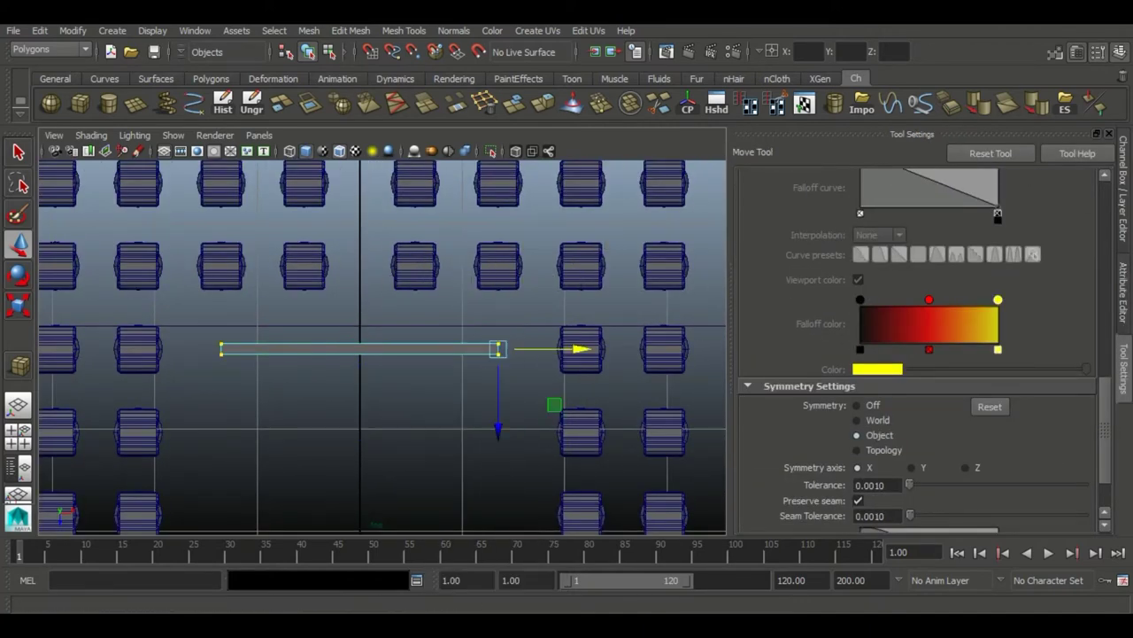
key("ctrl+a")
scroll(399, 346, "down", 2)
scroll(398, 345, "up", 5)
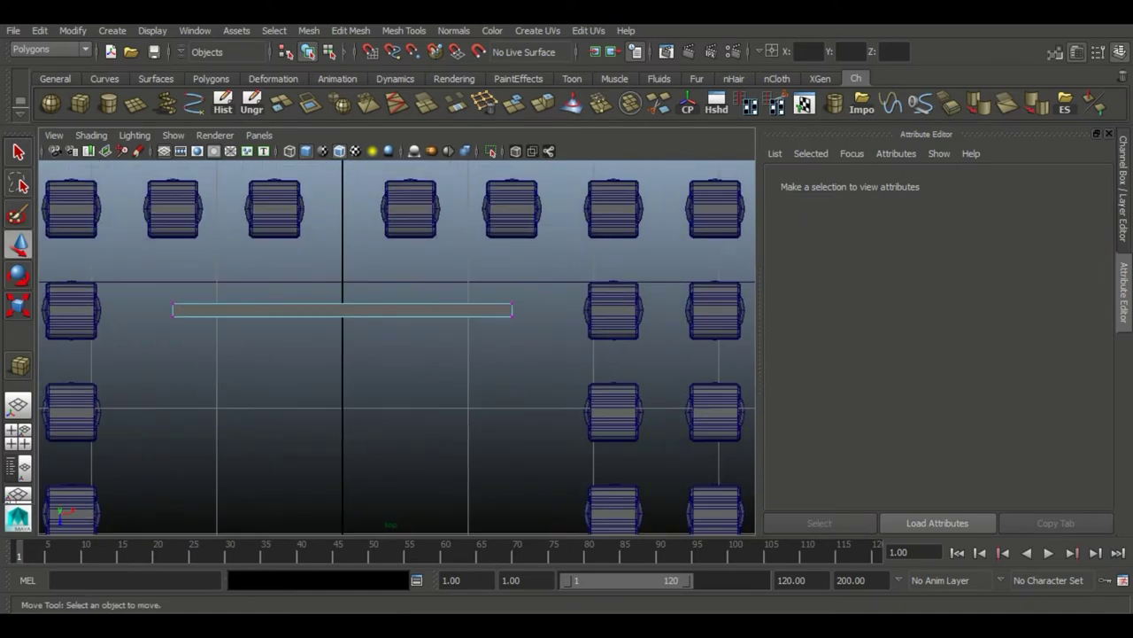
right_click_drag(468, 240, 467, 218)
left_click(442, 305)
left_click(443, 304)
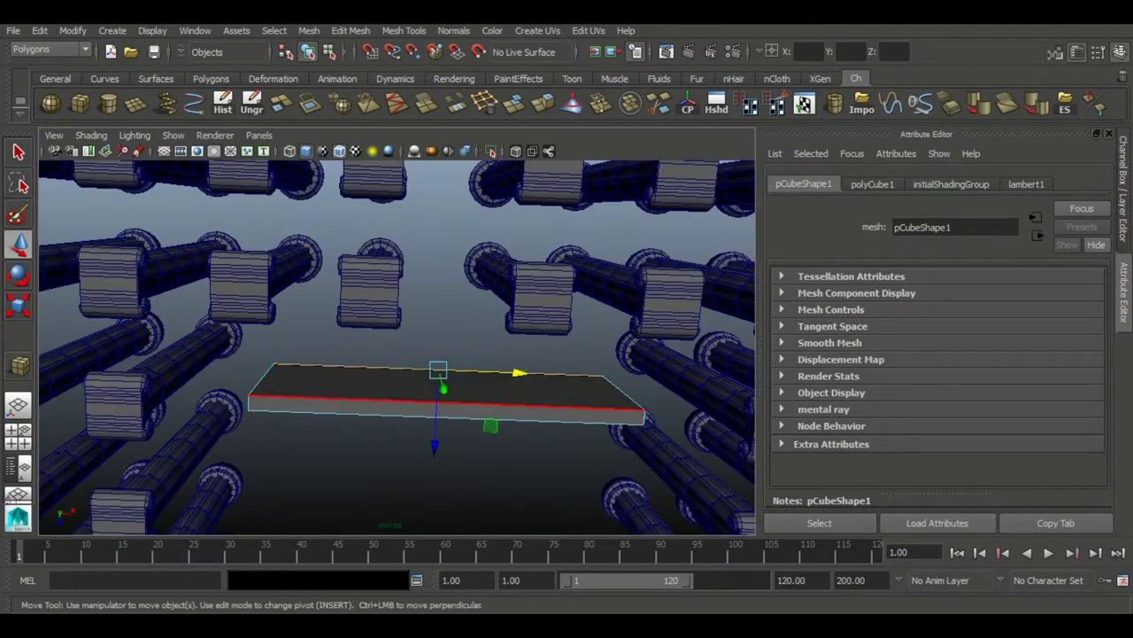
key("F8")
Extrude a face of the flat box with Ctrl+E
mouse_move(398, 346)
left_mouse_down("alt")
mouse_move(461, 354)
mouse_move(460, 319)
mouse_move(575, 265)
mouse_move(416, 336)
mouse_move(359, 376)
mouse_move(416, 337)
mouse_move(337, 359)
left_mouse_up("alt")
key("ctrl+e")
mouse_move(497, 264)
left_mouse_down("alt")
mouse_move(328, 379)
mouse_move(293, 460)
mouse_move(362, 514)
mouse_move(385, 523)
mouse_move(379, 189)
left_mouse_up("alt")
key("F8")
right_click_drag(379, 190, 455, 185)
Bevel the box's selected face edges with Fraction 0.5
left_click(384, 197)
mouse_move(384, 197)
left_mouse_down("alt")
mouse_move(337, 292)
mouse_move(372, 318)
mouse_move(416, 292)
mouse_move(503, 279)
mouse_move(460, 337)
mouse_move(462, 320)
mouse_move(416, 266)
left_mouse_up("alt")
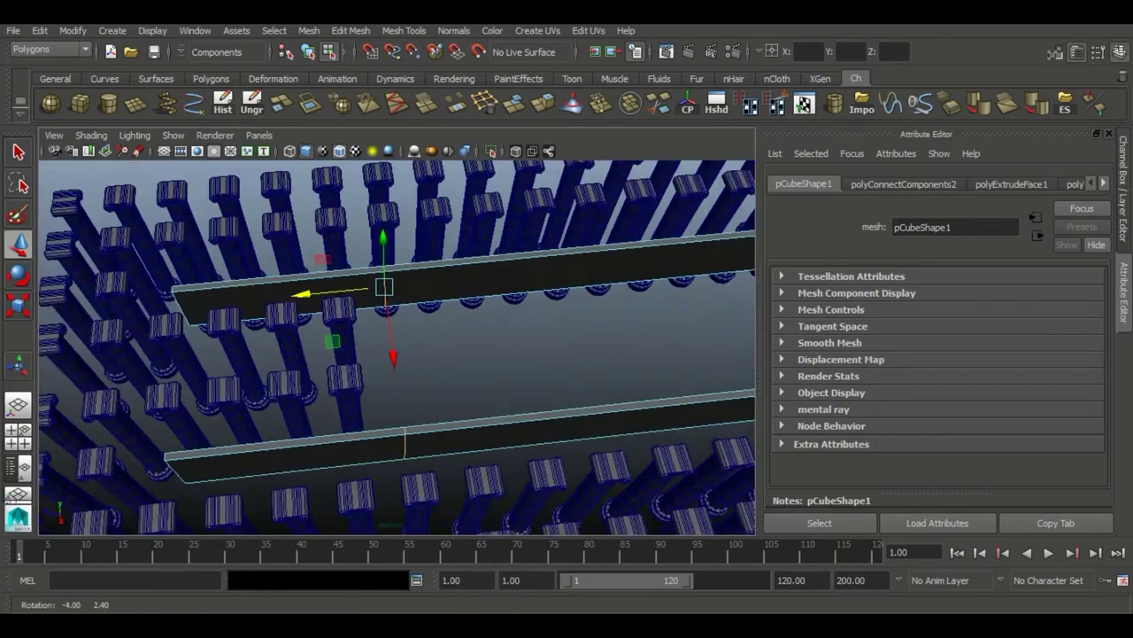
left_click(949, 103)
key("ctrl+a")
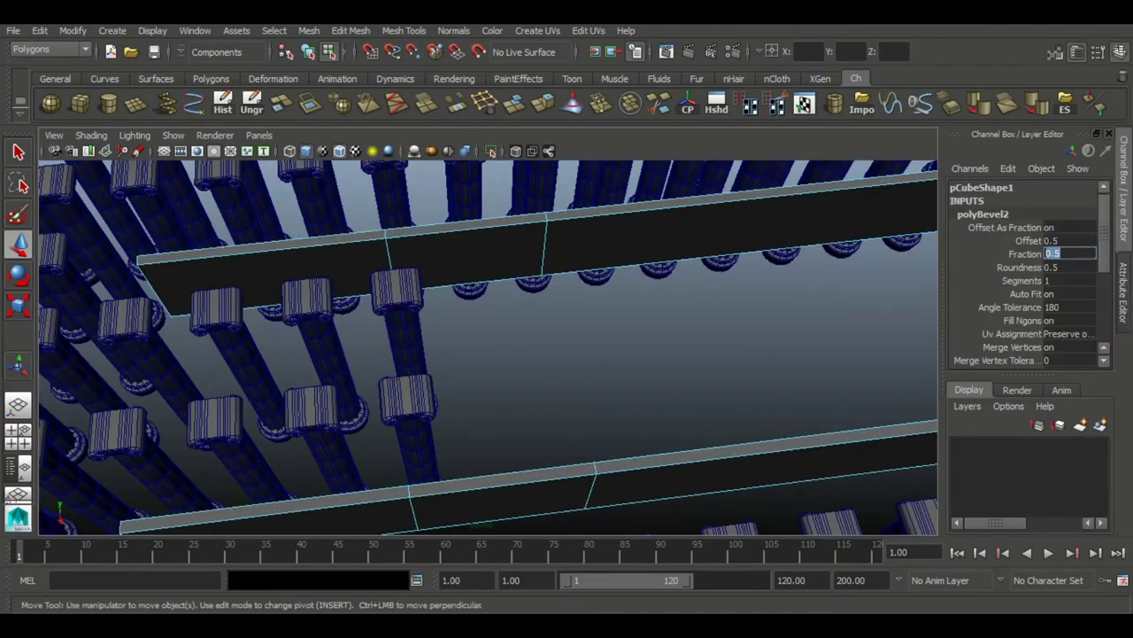
mouse_move(487, 354)
left_mouse_down("alt")
mouse_move(443, 319)
mouse_move(495, 336)
left_mouse_up("alt")
Extrude the beam face upward into a cella wall and switch to multi-component selection
left_click(375, 292)
key("ctrl+e")
mouse_move(510, 267)
left_mouse_down("alt")
mouse_move(508, 246)
mouse_move(496, 319)
mouse_move(533, 262)
left_mouse_up("alt")
key("F8")
left_click(532, 266)
right_click(533, 262)
left_click(588, 282)
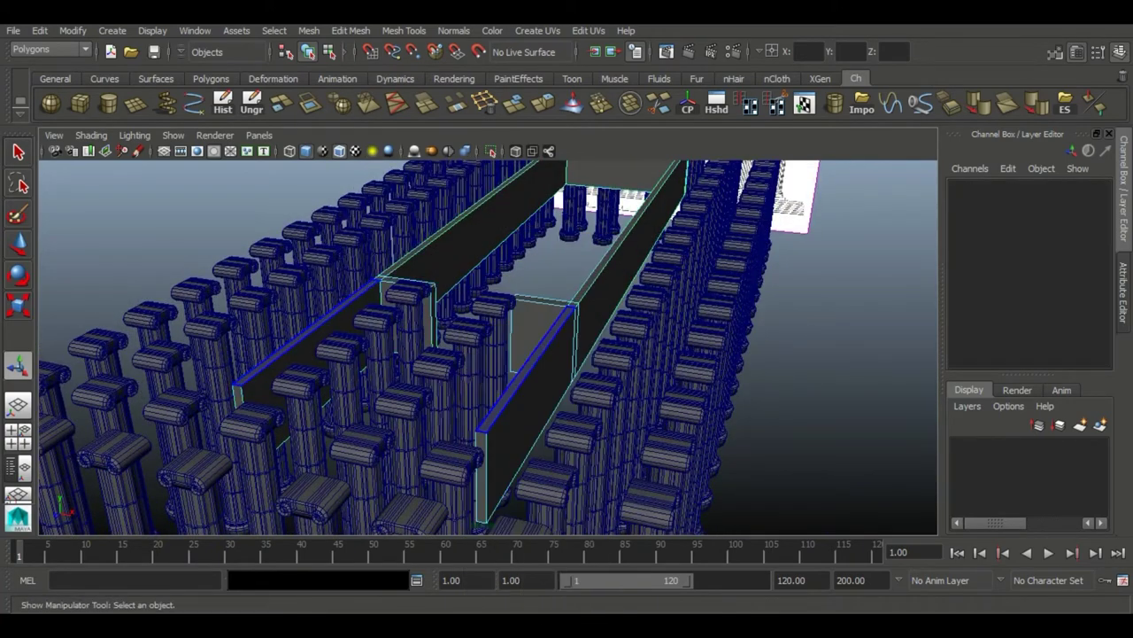
Move the cella wall's top edge up to the architrave line, then check it in perspective
left_click_drag(495, 354, 566, 337, "alt")
key("w")
scroll(487, 345, "up", 5)
scroll(487, 345, "up", 3)
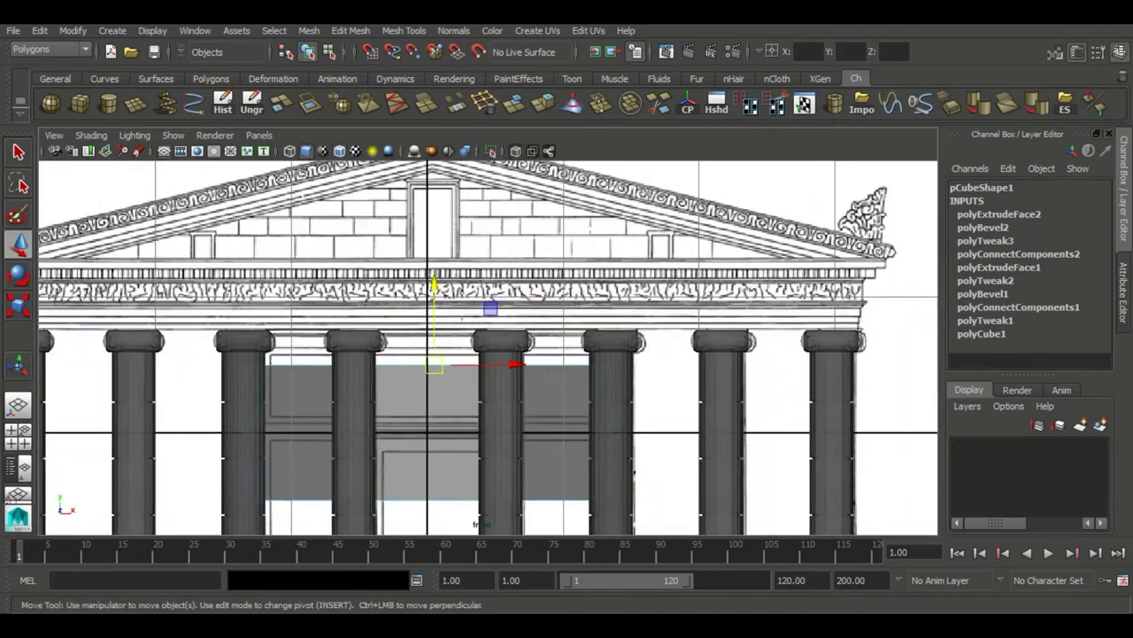
left_click(556, 314)
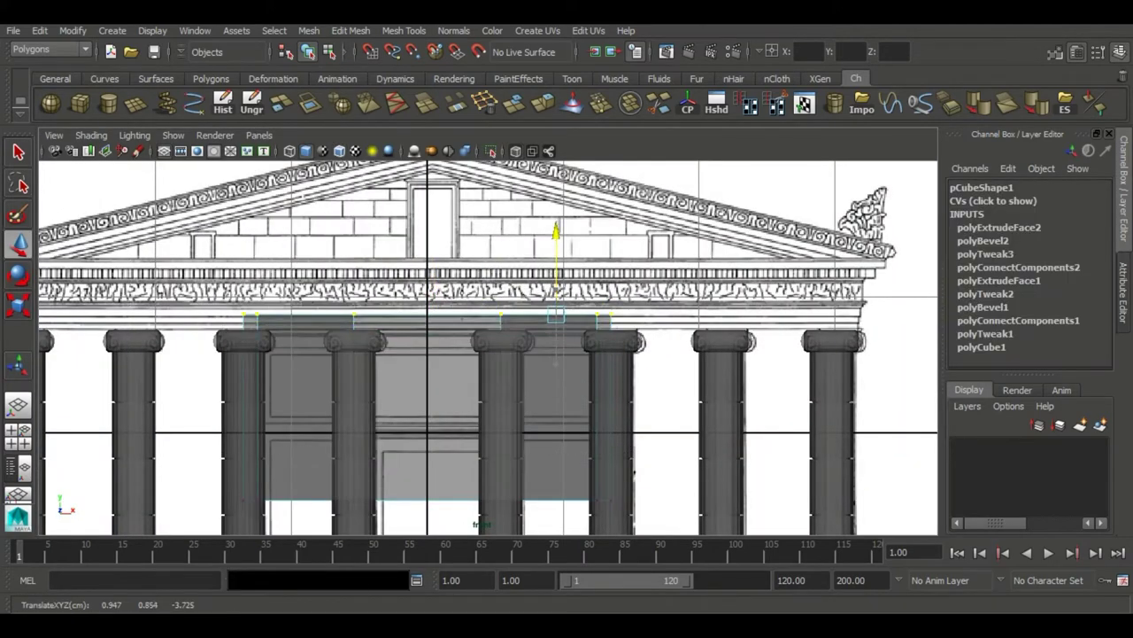
middle_click_drag(556, 361, 580, 281, "alt")
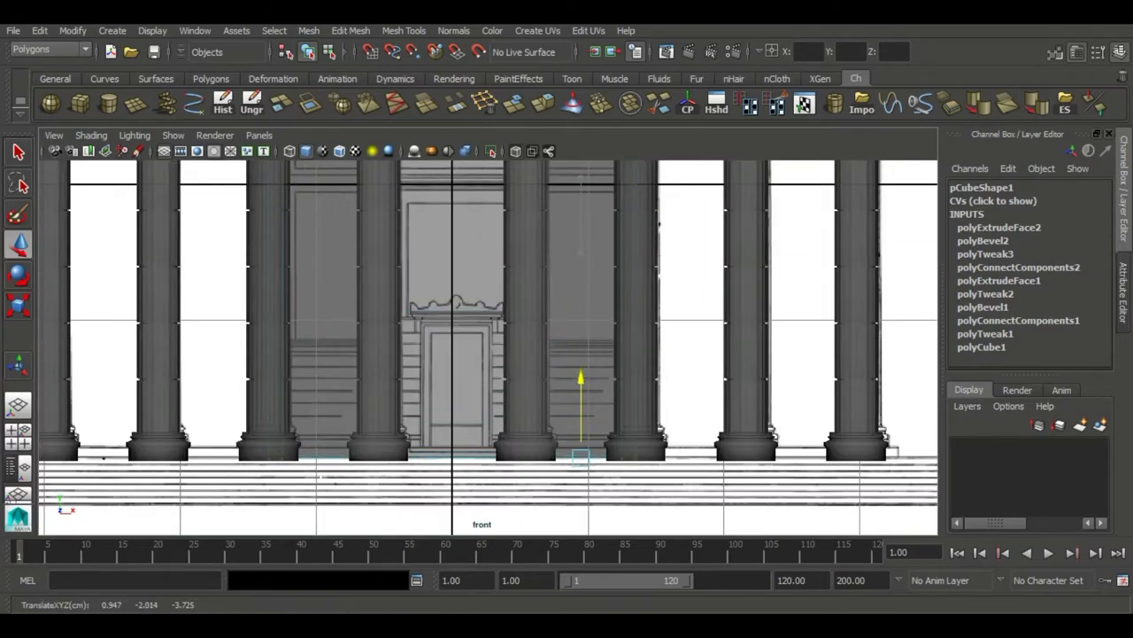
right_click_drag(463, 256, 529, 240)
key("space")
key("space")
right_click_drag(487, 346, 549, 346, "alt")
mouse_move(487, 346)
left_mouse_down("alt")
mouse_move(620, 323)
mouse_move(602, 266)
mouse_move(575, 265)
mouse_move(531, 293)
mouse_move(589, 334)
mouse_move(532, 292)
left_mouse_up("alt")
scroll(487, 345, "down", 2)
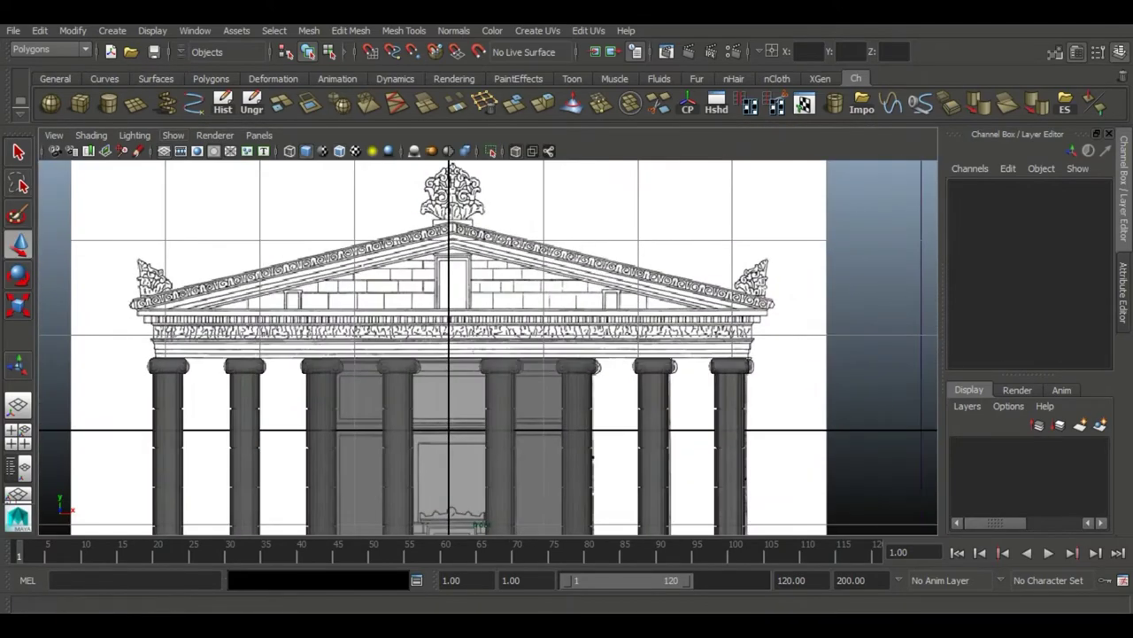
Draw a plane over the pediment and drag its vertices onto the gable's corners
left_click_drag(269, 212, 429, 270)
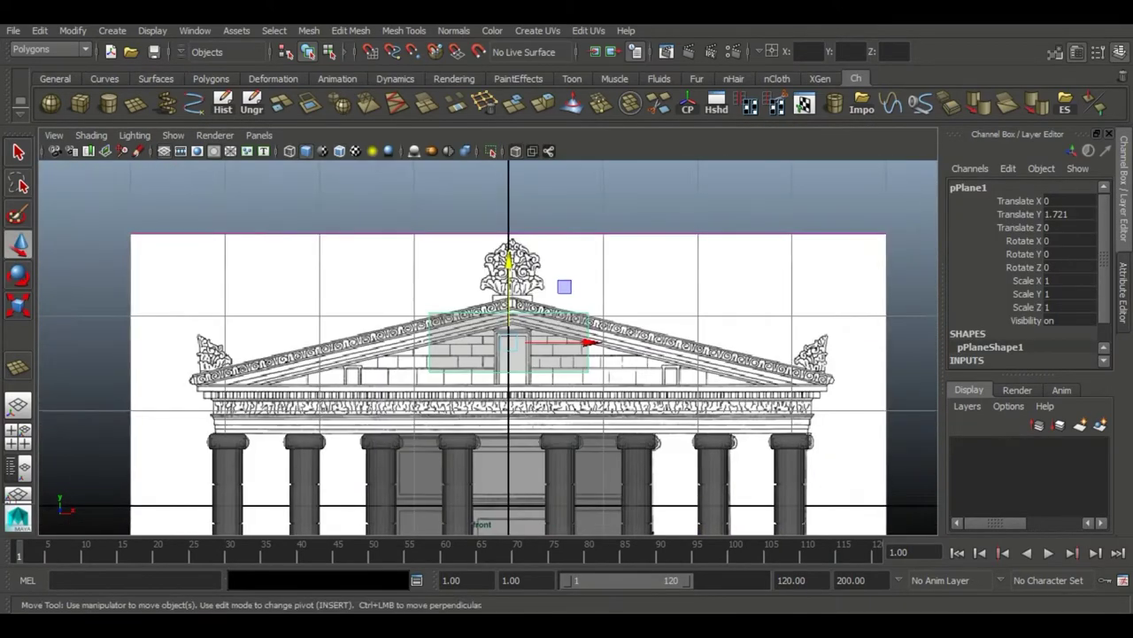
scroll(483, 283, "up", 3)
right_click(483, 263)
left_click(415, 262)
left_click(470, 228)
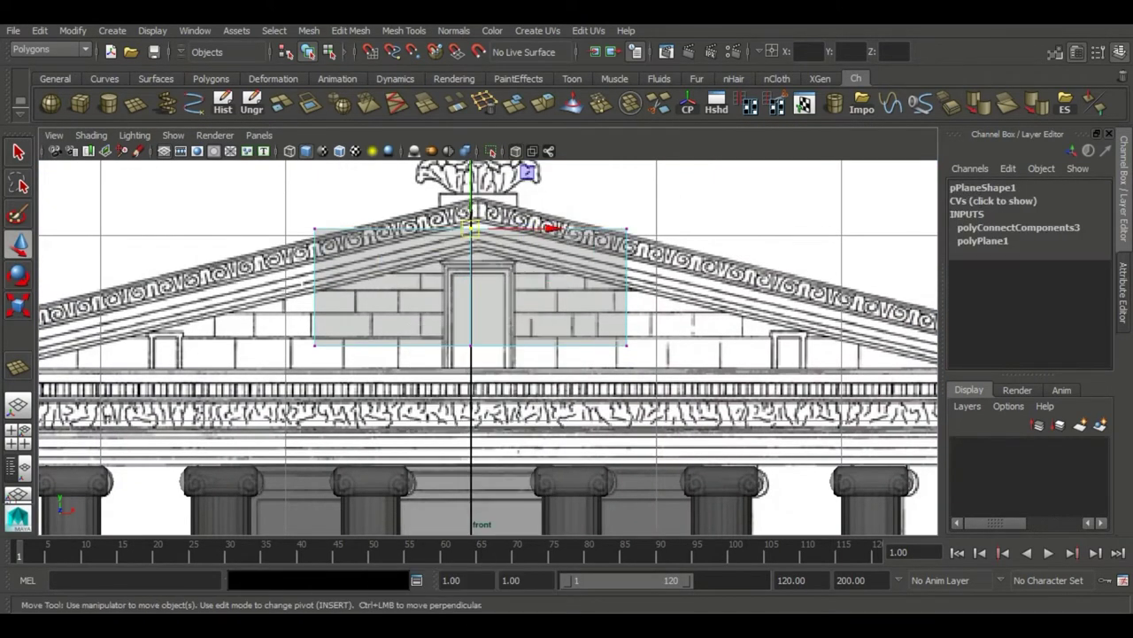
scroll(531, 310, "down", 2)
scroll(531, 310, "down", 1)
left_click_drag(597, 268, 144, 268)
scroll(455, 384, "down", 2)
scroll(486, 345, "up", 2)
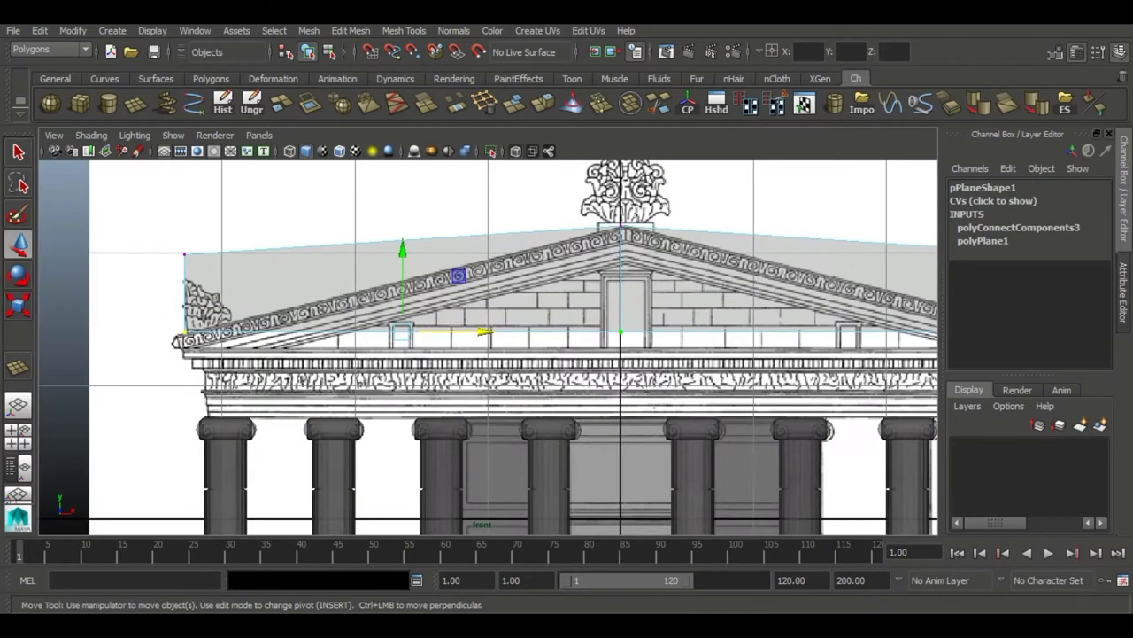
left_click_drag(403, 332, 403, 301)
left_click(184, 254)
scroll(184, 254, "up", 1)
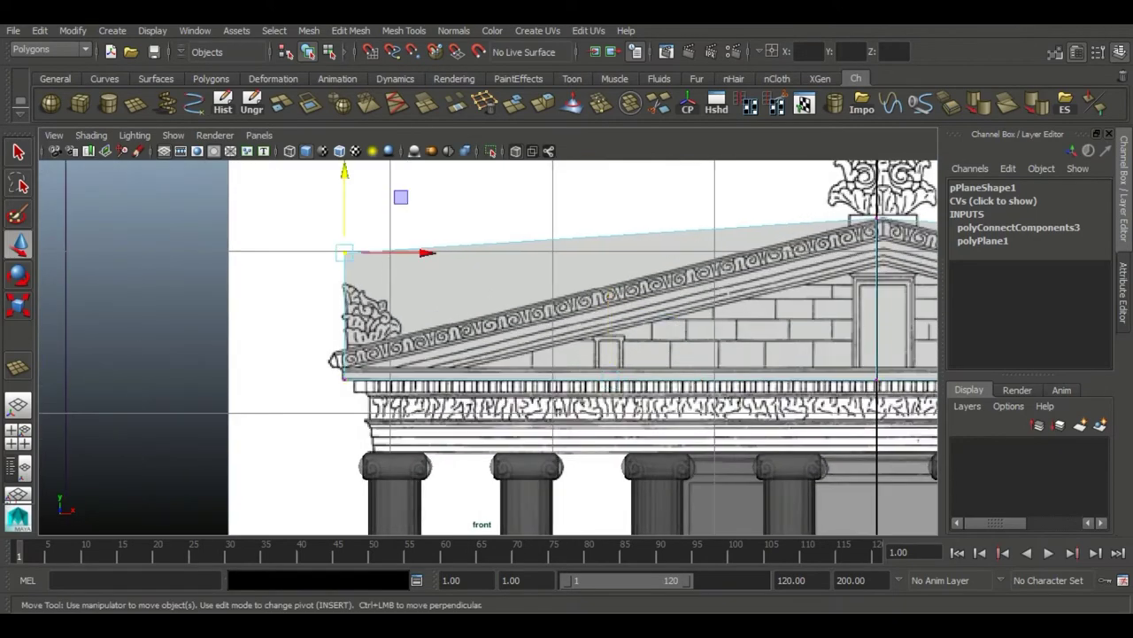
scroll(384, 297, "down", 3)
scroll(383, 297, "down", 1)
Extrude the triangular plane's face into a slab and scale it to fit the gable
key("F8")
scroll(487, 345, "up", 3)
scroll(372, 292, "up", 1)
scroll(531, 292, "down", 1)
key("ctrl+e")
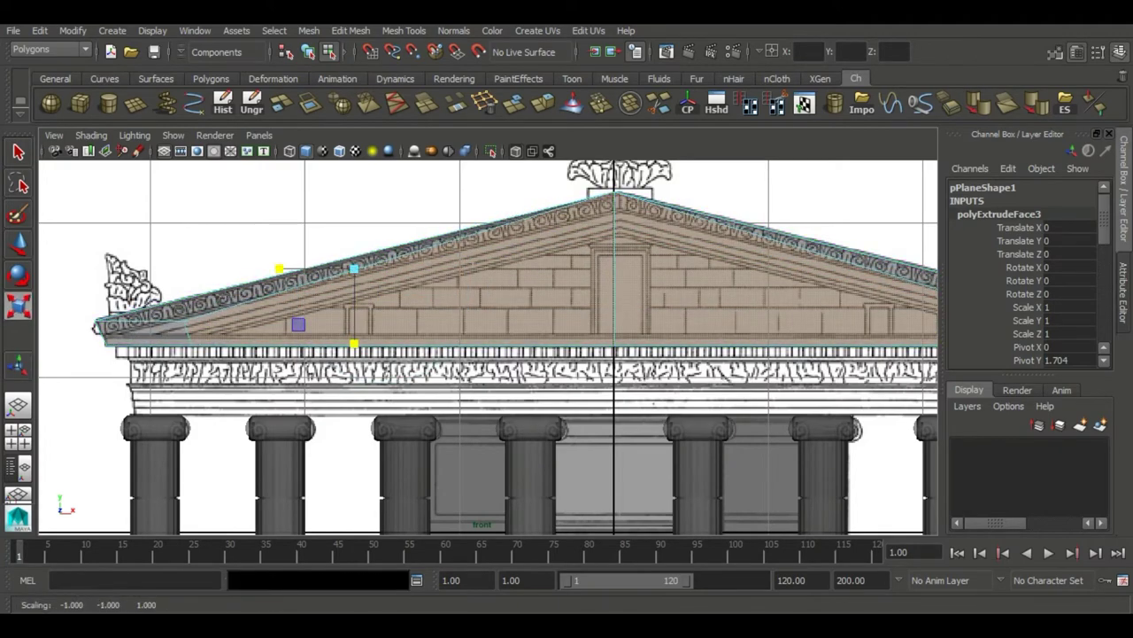
key("r")
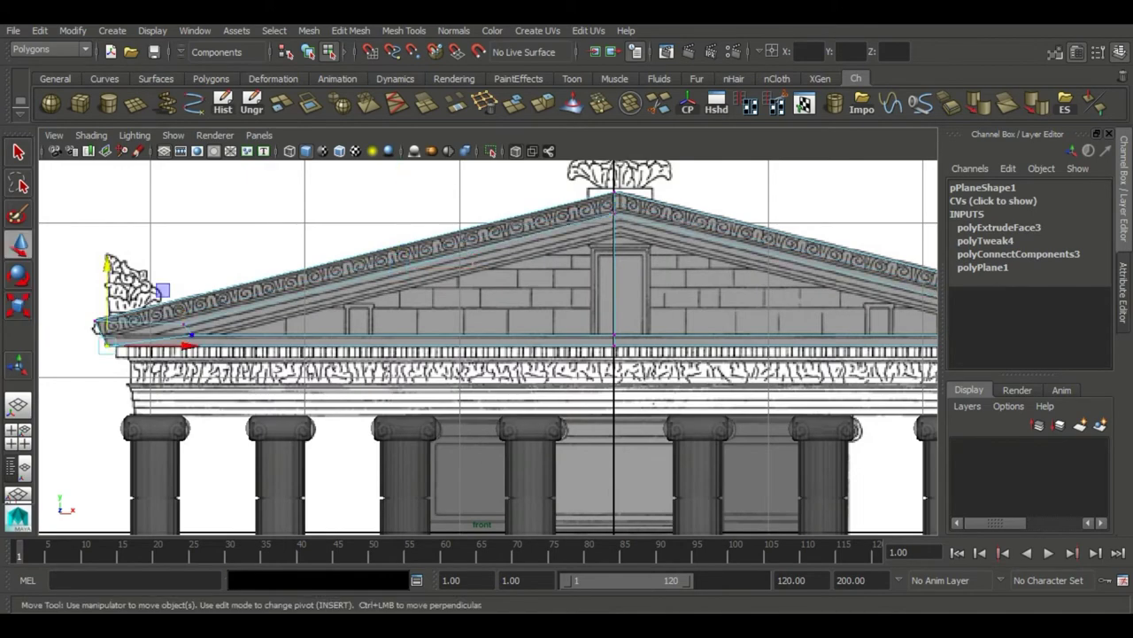
scroll(488, 348, "up", 1)
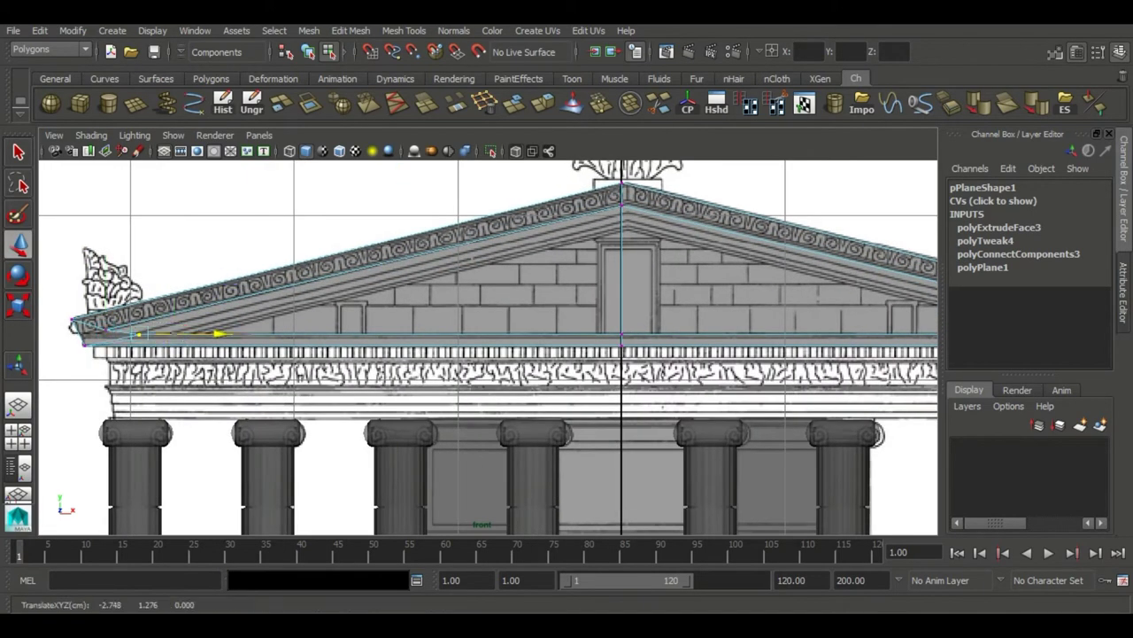
middle_click_drag(488, 347, 420, 355, "alt")
scroll(421, 356, "down", 1)
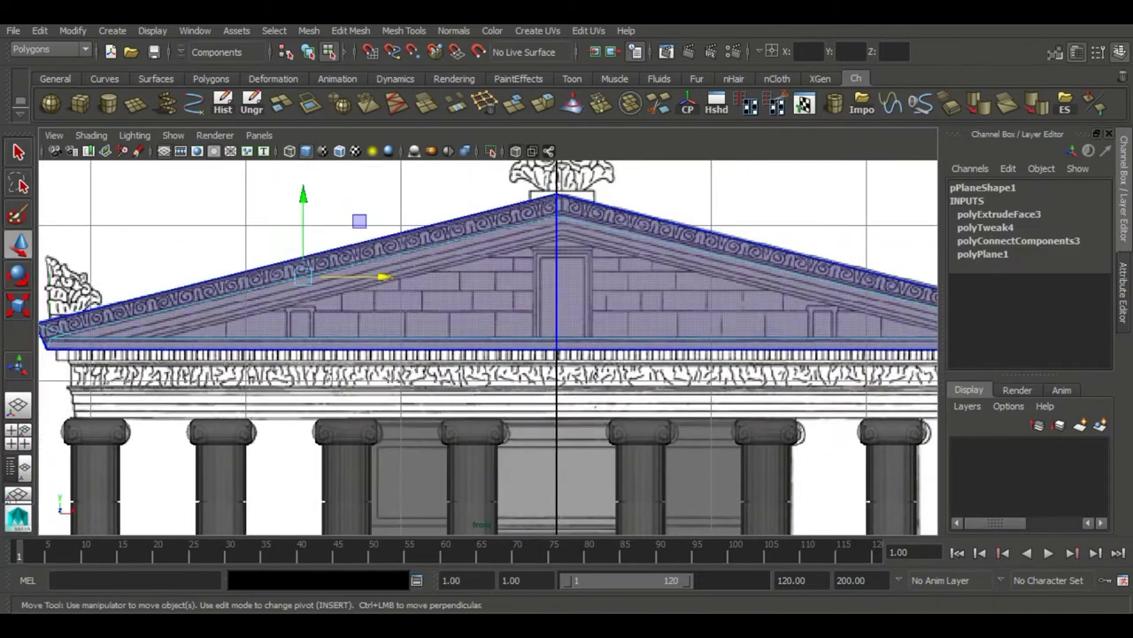
key("space")
mouse_move(461, 266)
left_mouse_down("alt")
mouse_move(205, 164)
mouse_move(199, 258)
left_mouse_up("alt")
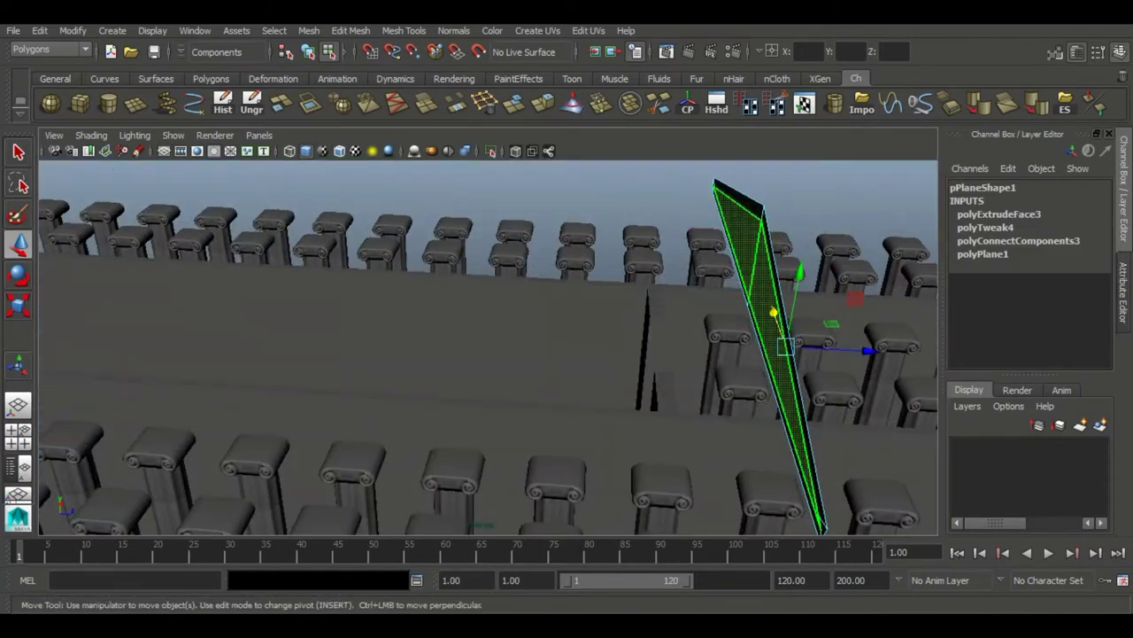
Extrude the pediment face again and scale the new face inward as a tympanum border
key("ctrl+e")
left_click_drag(198, 258, 57, 163, "alt")
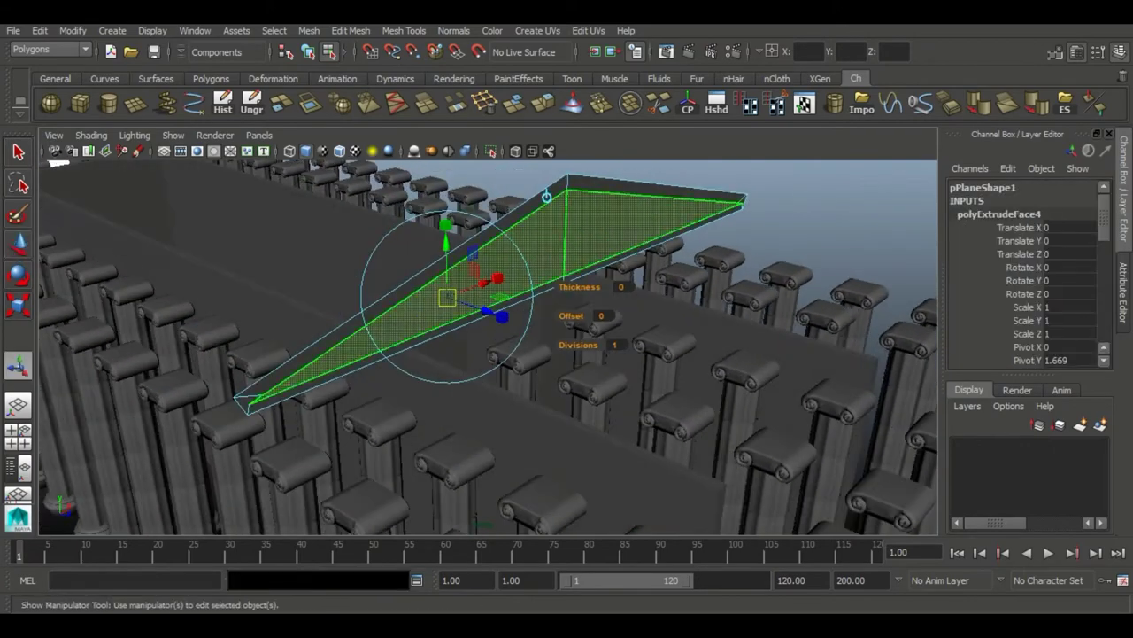
key("space")
key("space")
key("r")
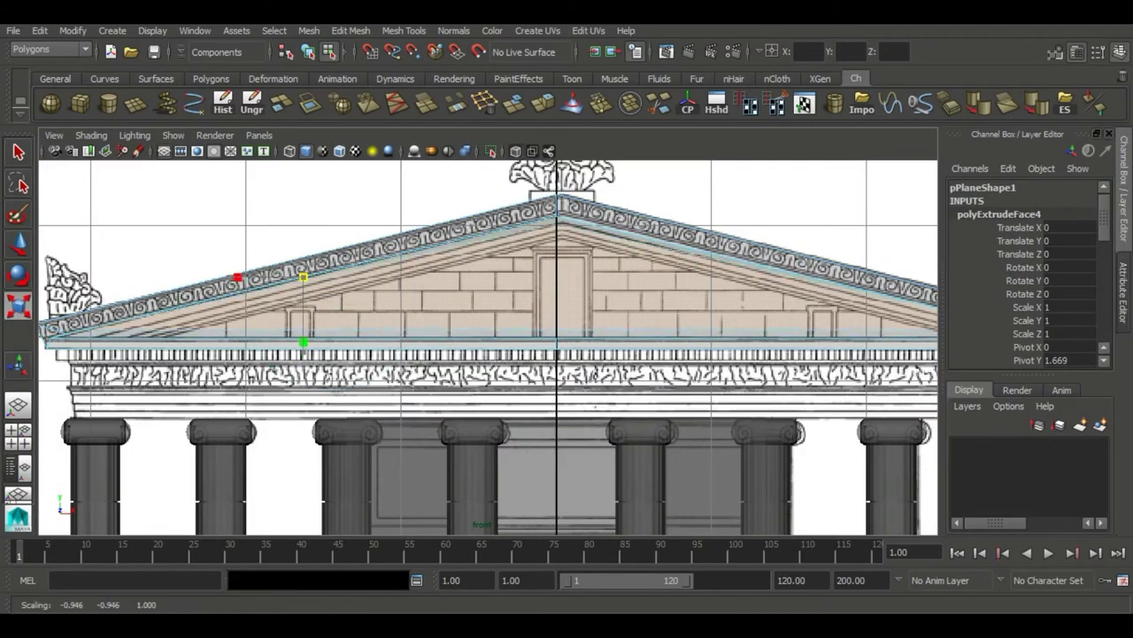
scroll(402, 355, "up", 2)
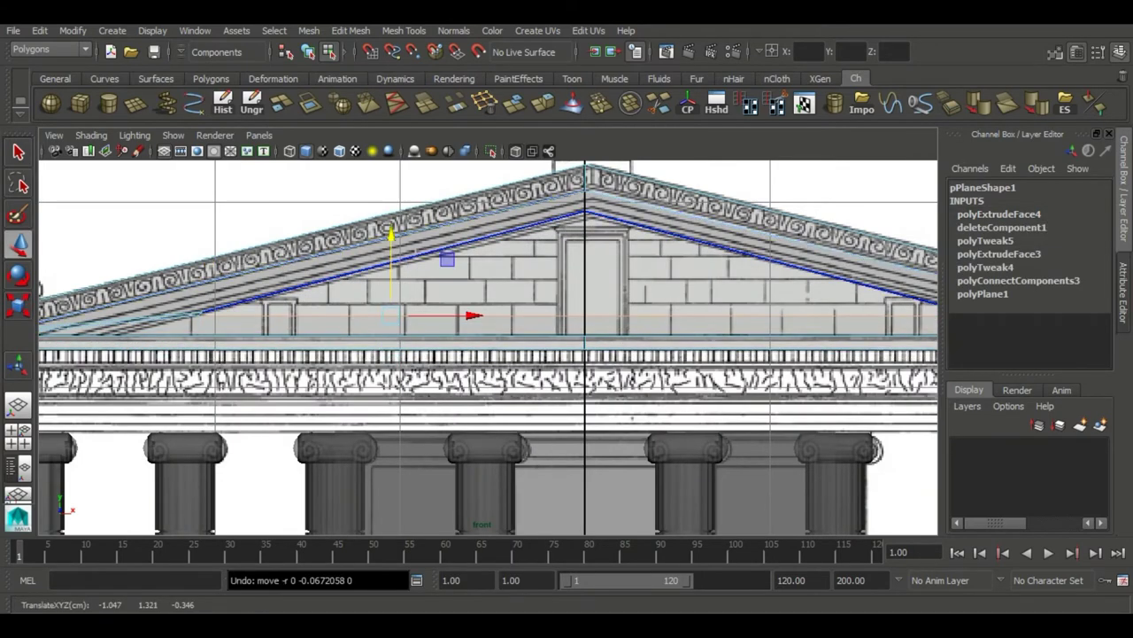
Lower the pediment's inner edge slightly and reselect the pediment plane
mouse_move(390, 247)
left_mouse_down()
mouse_move(391, 270)
mouse_move(407, 256)
left_mouse_up()
key("space")
key("space")
key("space")
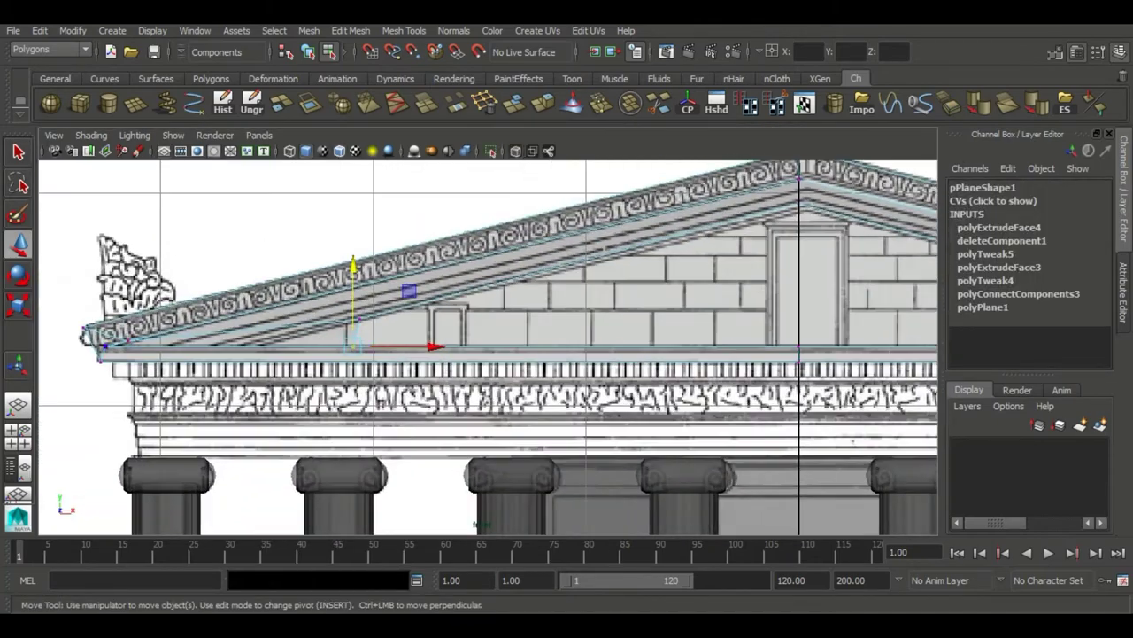
key("f")
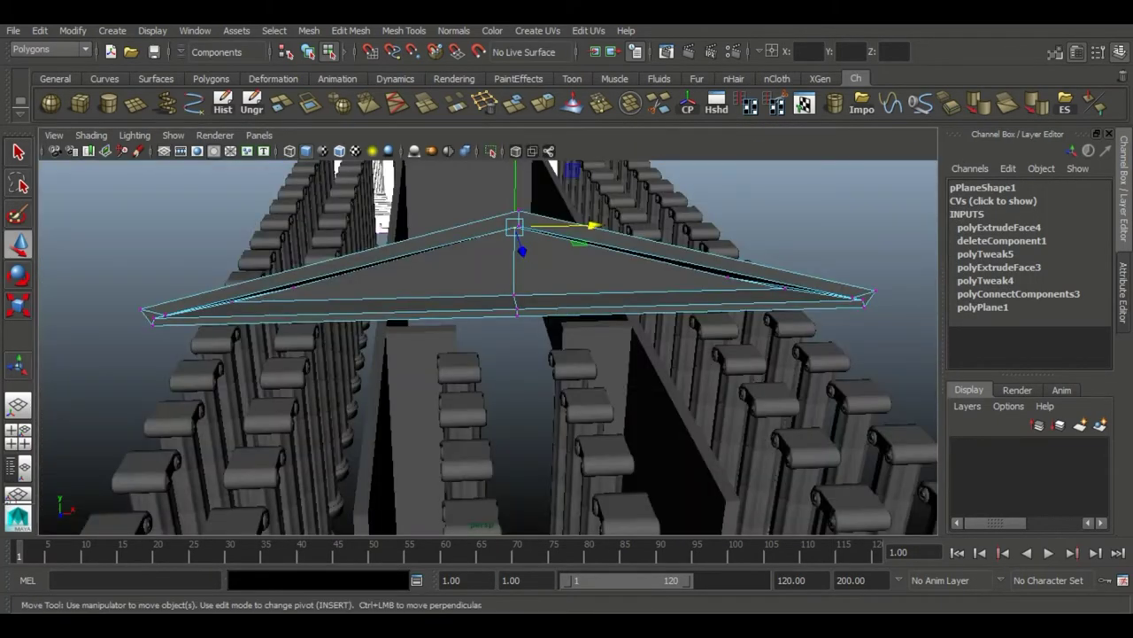
left_click_drag(487, 345, 575, 336, "alt")
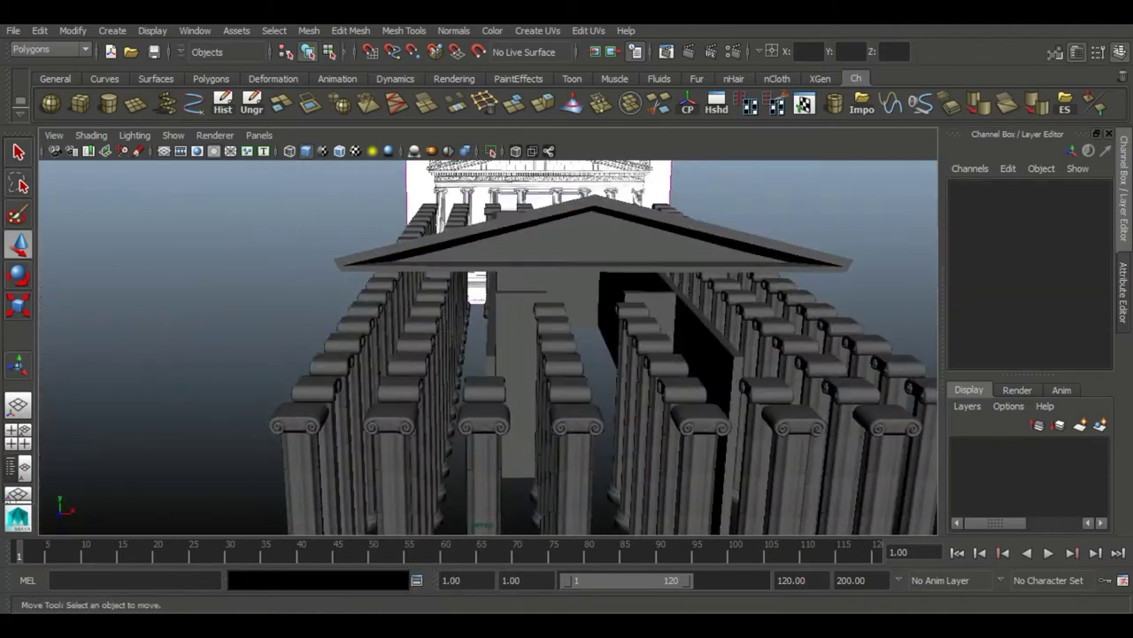
mouse_move(487, 336)
left_mouse_down("alt")
mouse_move(487, 372)
mouse_move(576, 337)
mouse_move(620, 354)
mouse_move(673, 346)
mouse_move(576, 336)
mouse_move(531, 371)
mouse_move(549, 354)
left_mouse_up("alt")
left_click(544, 342)
left_click(841, 221)
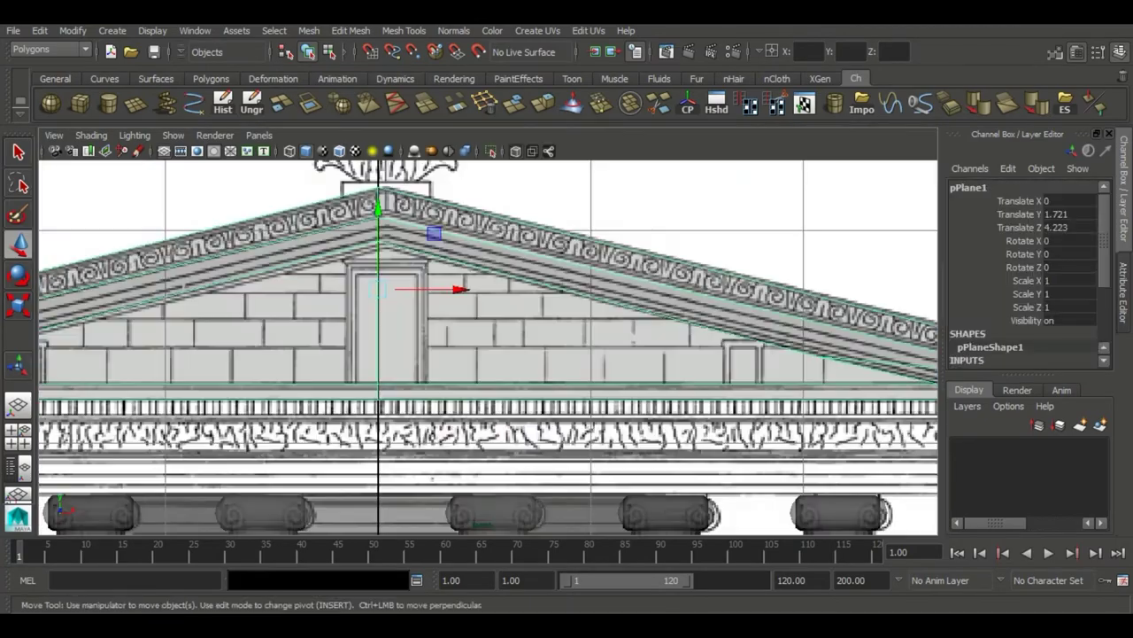
mouse_move(443, 354)
middle_mouse_down("alt")
mouse_move(784, 354)
mouse_move(410, 354)
middle_mouse_up("alt")
key("space")
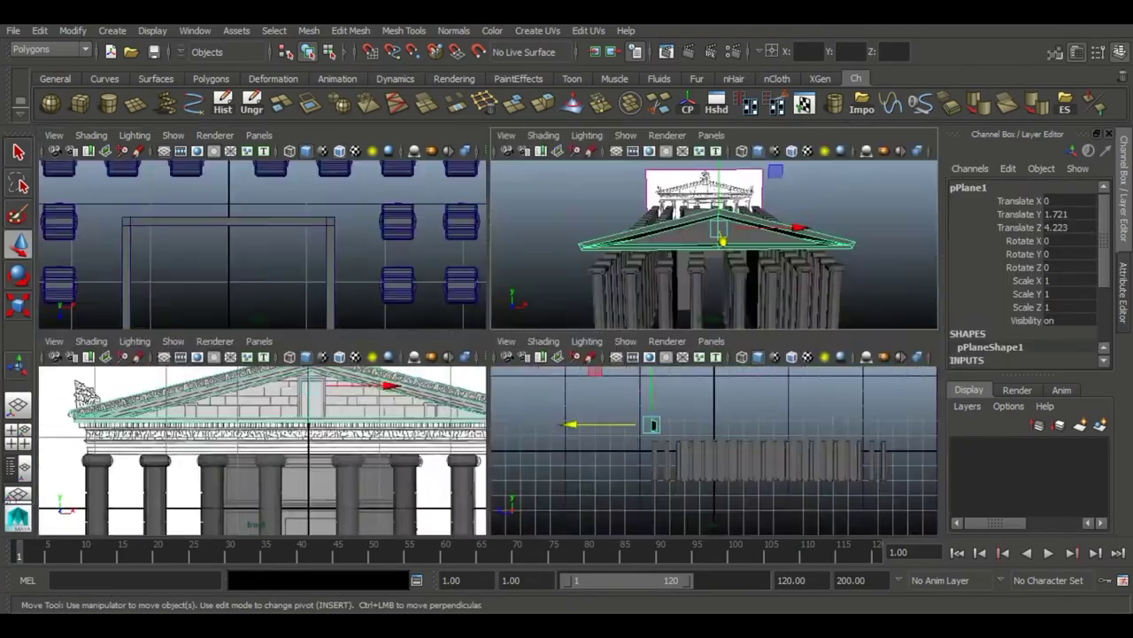
key("space")
Select the pediment's bottom edge and extrude it with Edit Mesh > Extrude
right_click_drag(463, 232, 463, 223)
key("space")
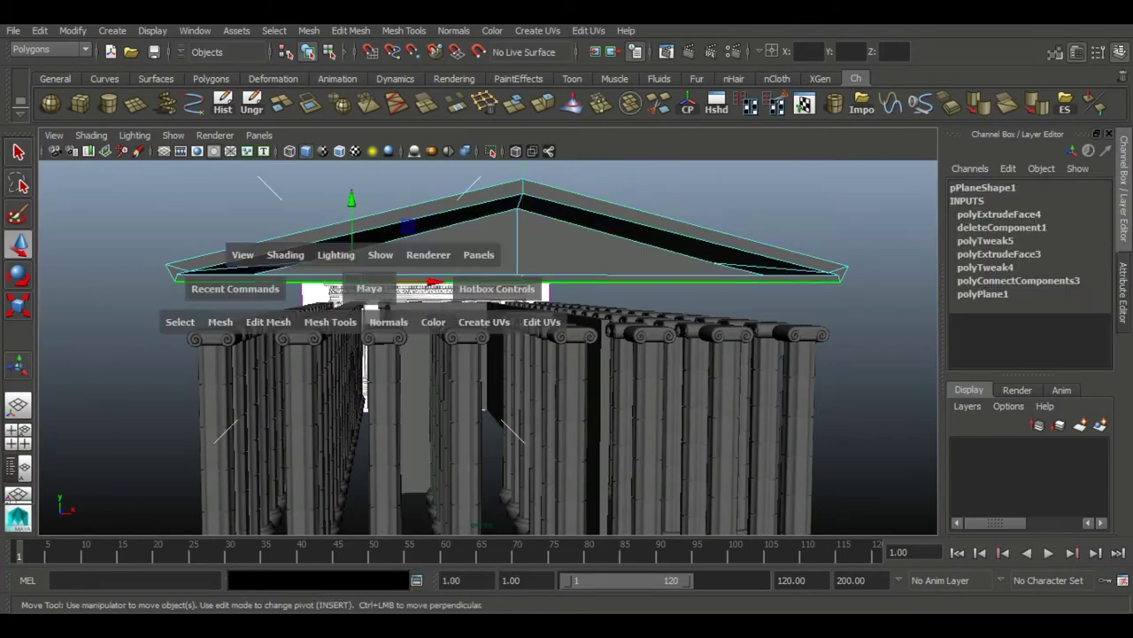
left_click_drag(379, 286, 379, 336)
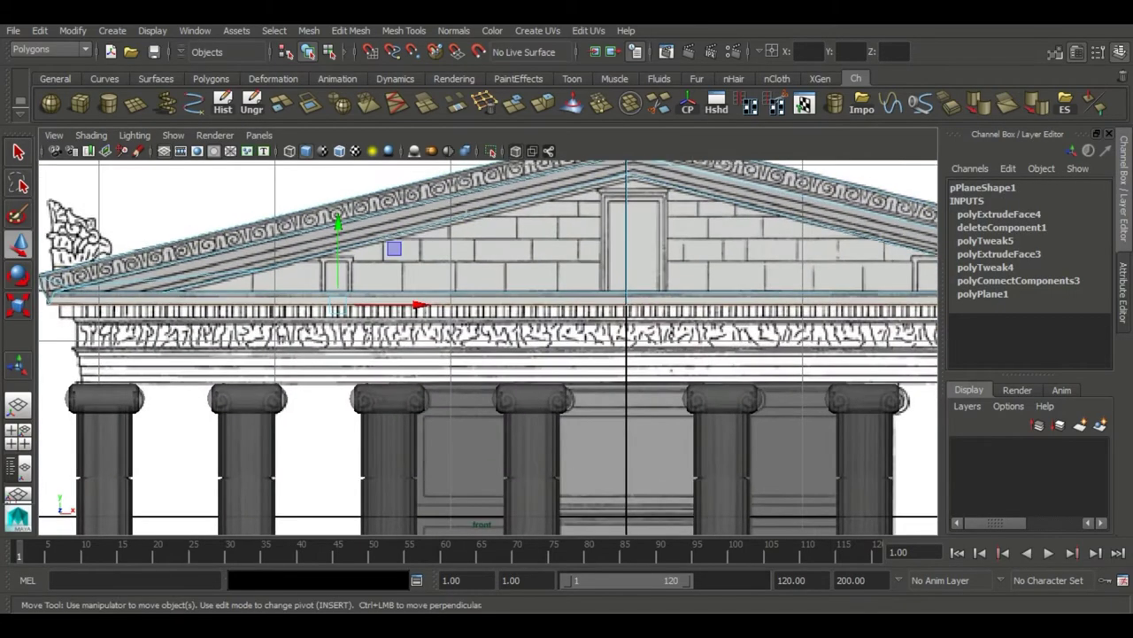
left_click(543, 102)
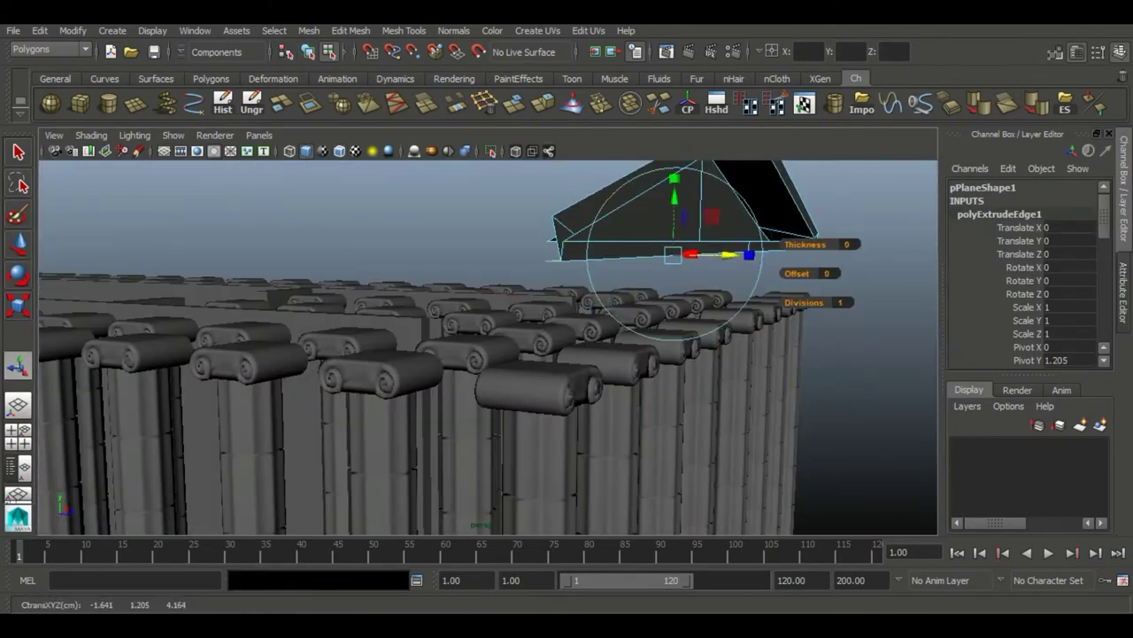
mouse_move(487, 354)
left_mouse_down("alt")
mouse_move(540, 354)
mouse_move(425, 345)
left_mouse_up("alt")
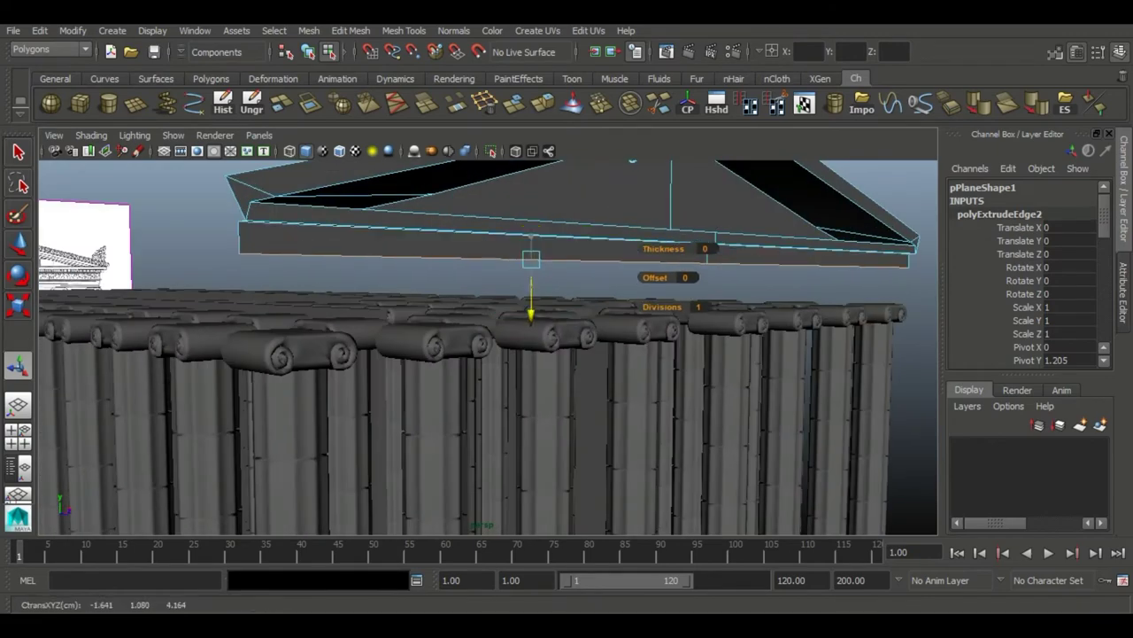
Lower the extruded bottom edge down to the column capitals in the front view
left_click_drag(545, 323, 460, 324, "alt")
key("space")
key("space")
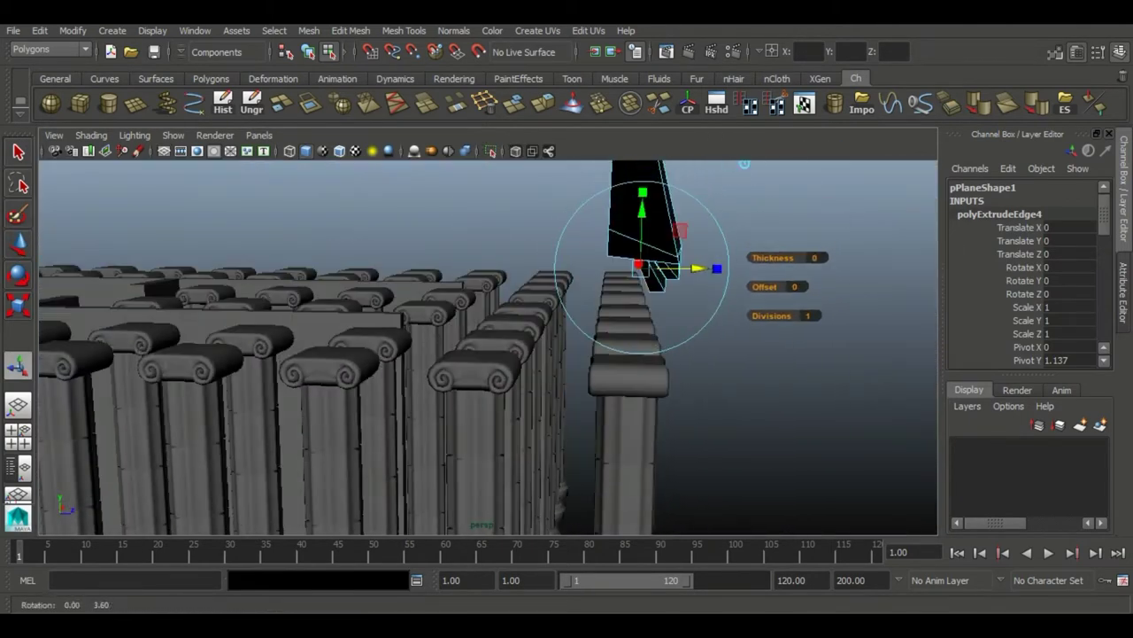
key("space")
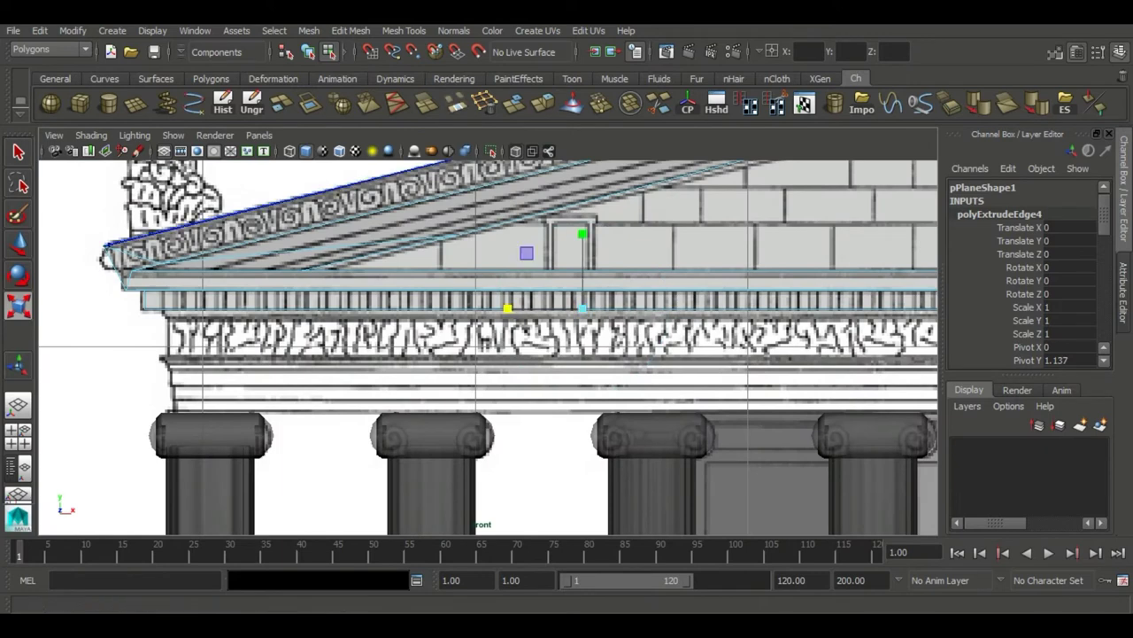
left_click_drag(601, 422, 601, 467)
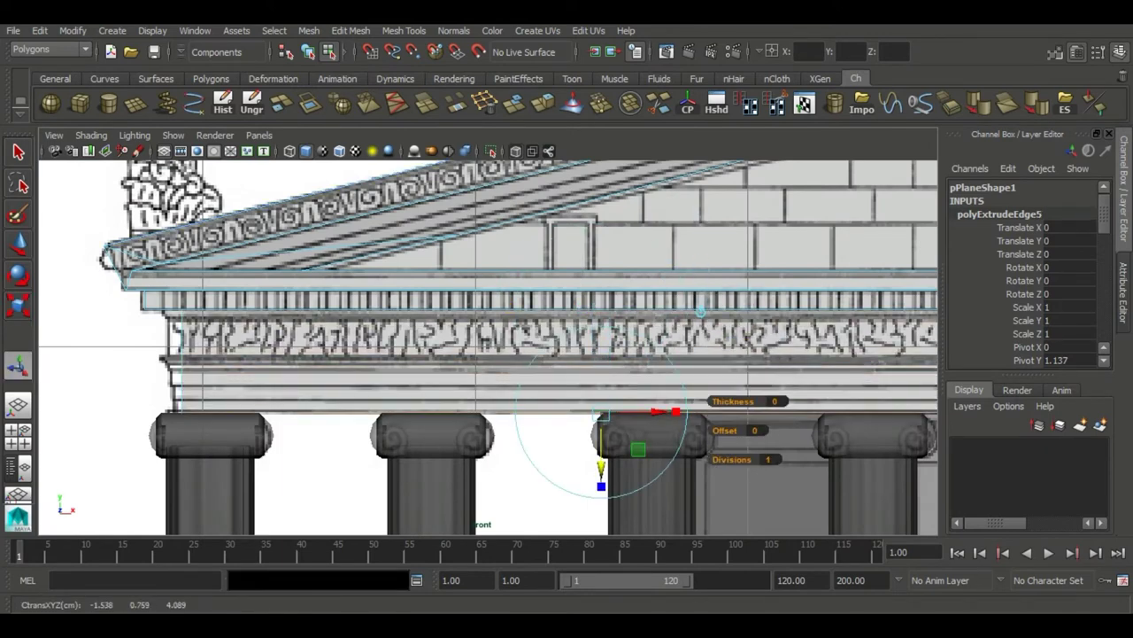
middle_click_drag(531, 355, 447, 342, "alt")
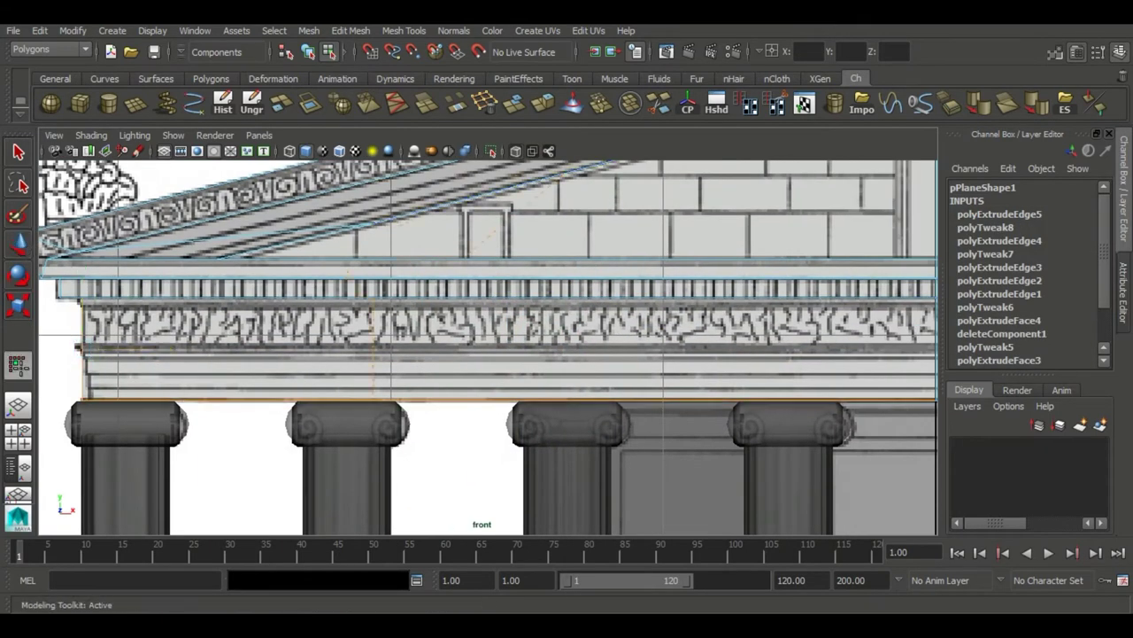
key("w")
scroll(487, 345, "down", 2)
scroll(487, 345, "down", 2)
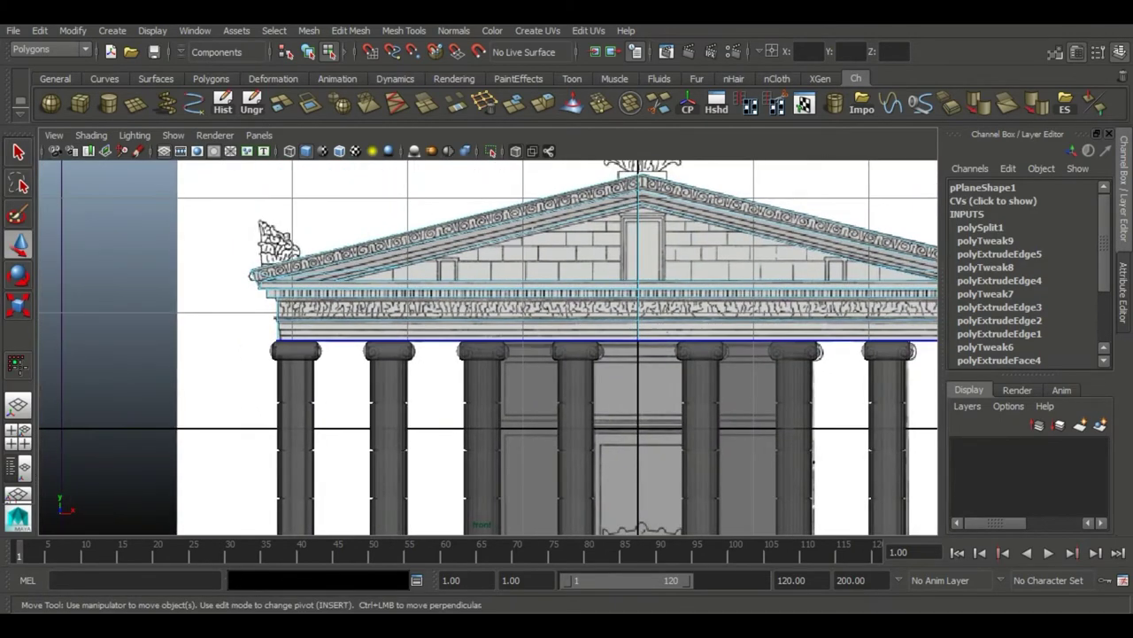
mouse_move(487, 345)
left_mouse_down("alt")
mouse_move(602, 292)
mouse_move(549, 336)
left_mouse_up("alt")
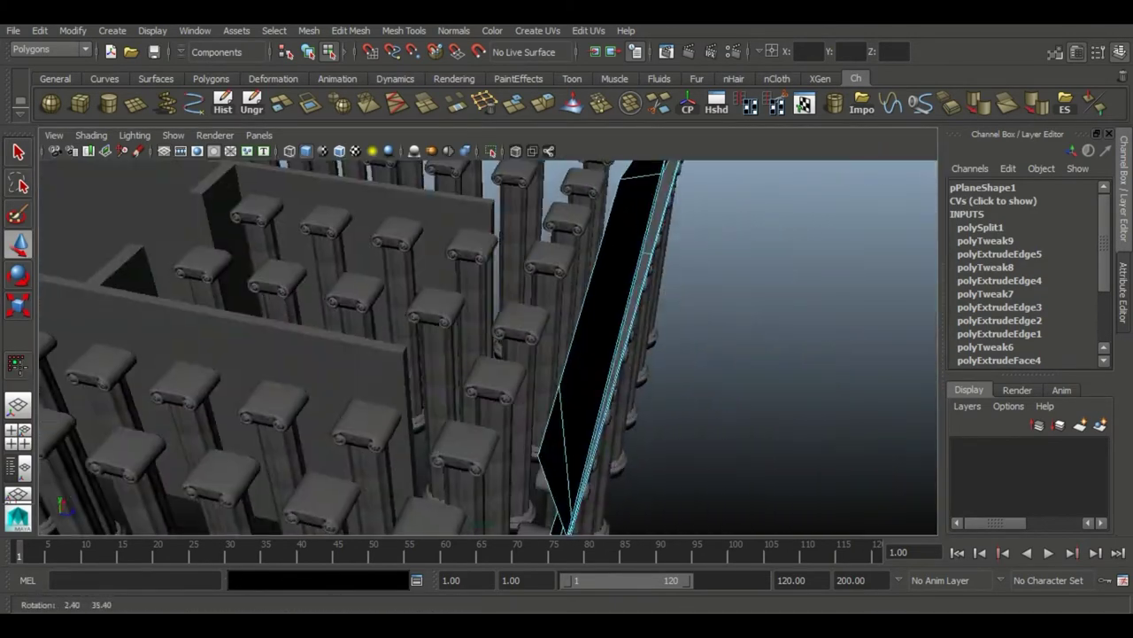
middle_click_drag(549, 337, 496, 355, "alt")
key("space")
Extrude the pediment's top edges back over the colonnade as pitched roof slopes
key("space")
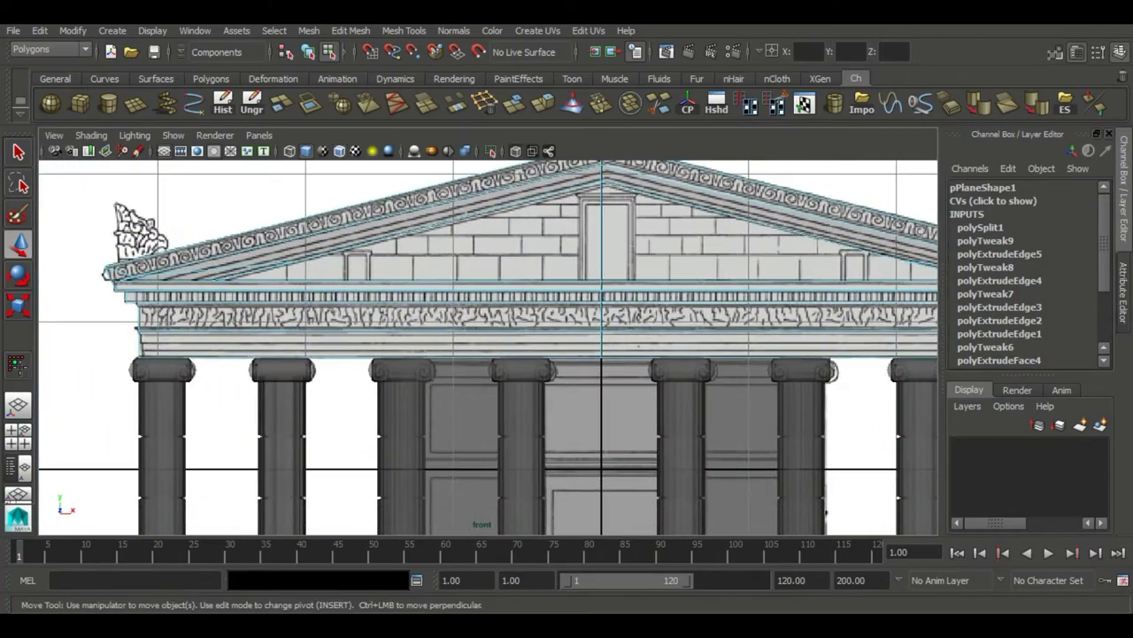
key("Delete")
key("space")
key("space")
left_click_drag(531, 310, 655, 265, "alt")
right_click_drag(662, 220, 699, 205)
mouse_move(699, 206)
left_mouse_down("alt")
mouse_move(392, 374)
mouse_move(531, 336)
mouse_move(496, 293)
left_mouse_up("alt")
left_click(797, 425)
left_click(531, 256)
left_click_drag(531, 257, 650, 328, "alt")
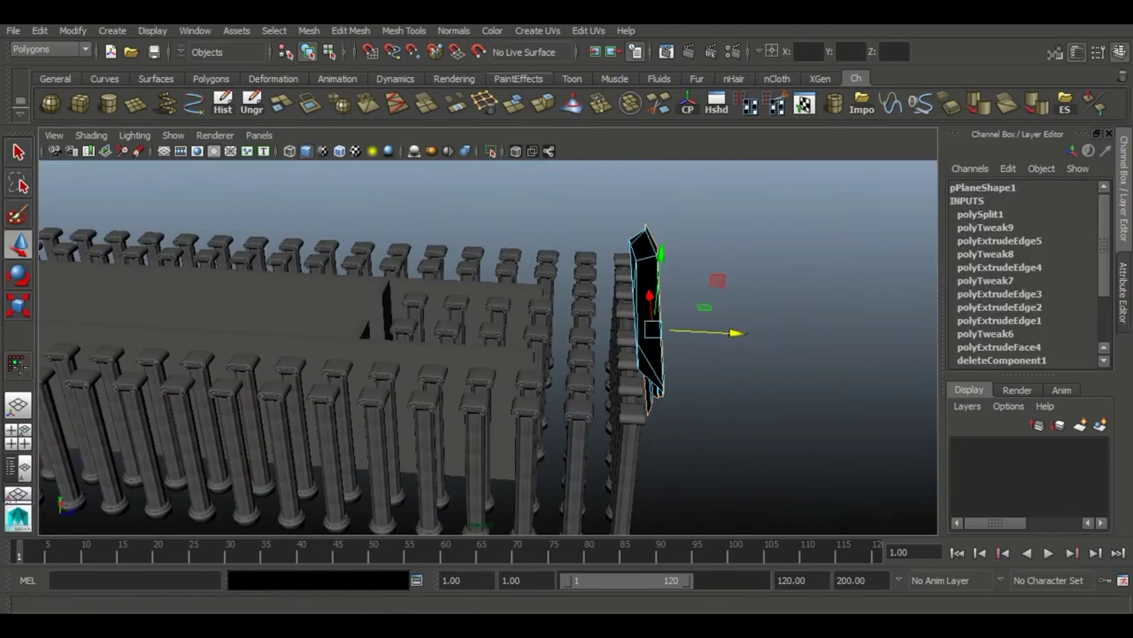
key("ctrl+e")
mouse_move(651, 327)
left_mouse_down("alt")
mouse_move(567, 283)
mouse_move(672, 257)
left_mouse_up("alt")
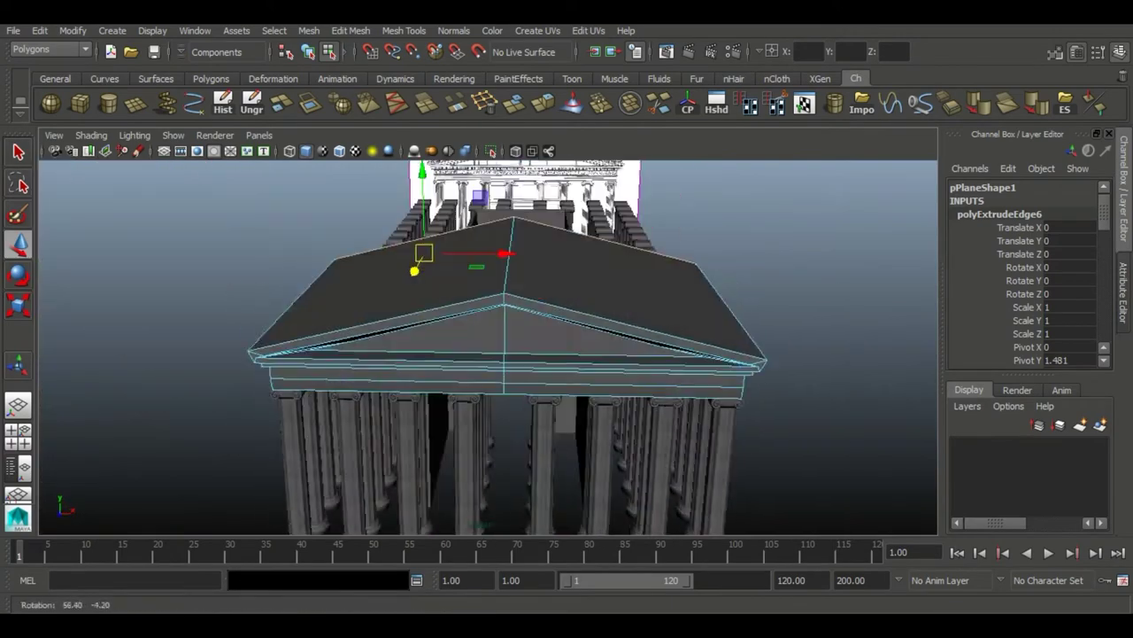
Undo the extra connecting edges added beneath the roof
mouse_move(487, 345)
left_mouse_down("alt")
mouse_move(443, 319)
mouse_move(479, 284)
left_mouse_up("alt")
right_click_drag(478, 283, 513, 283, "alt")
left_click_drag(478, 283, 478, 319, "alt")
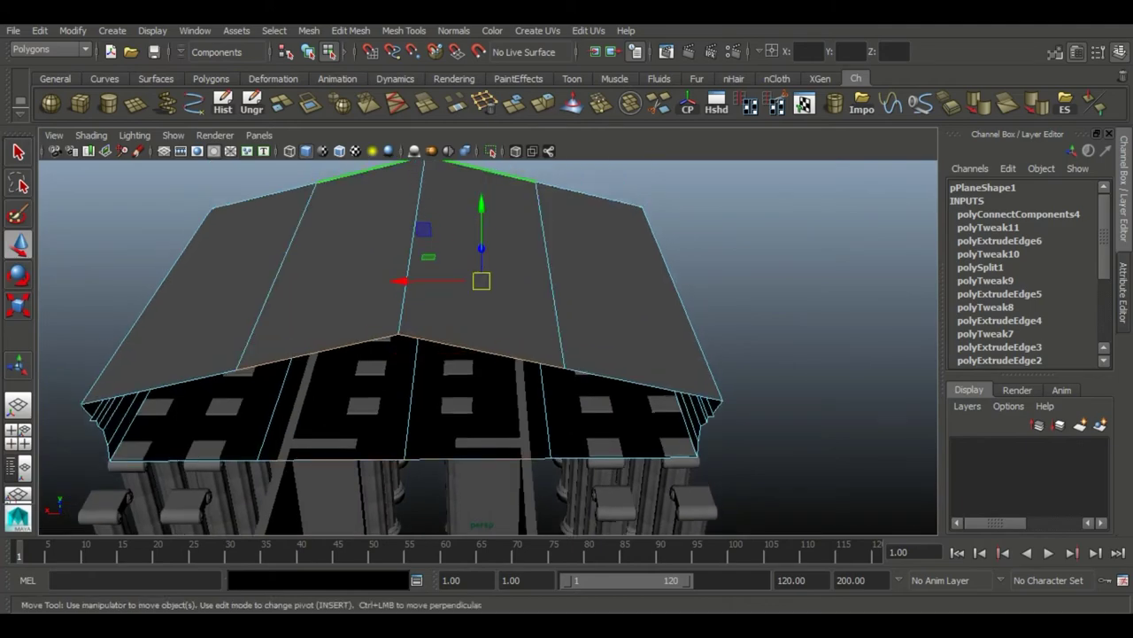
key("ctrl+z")
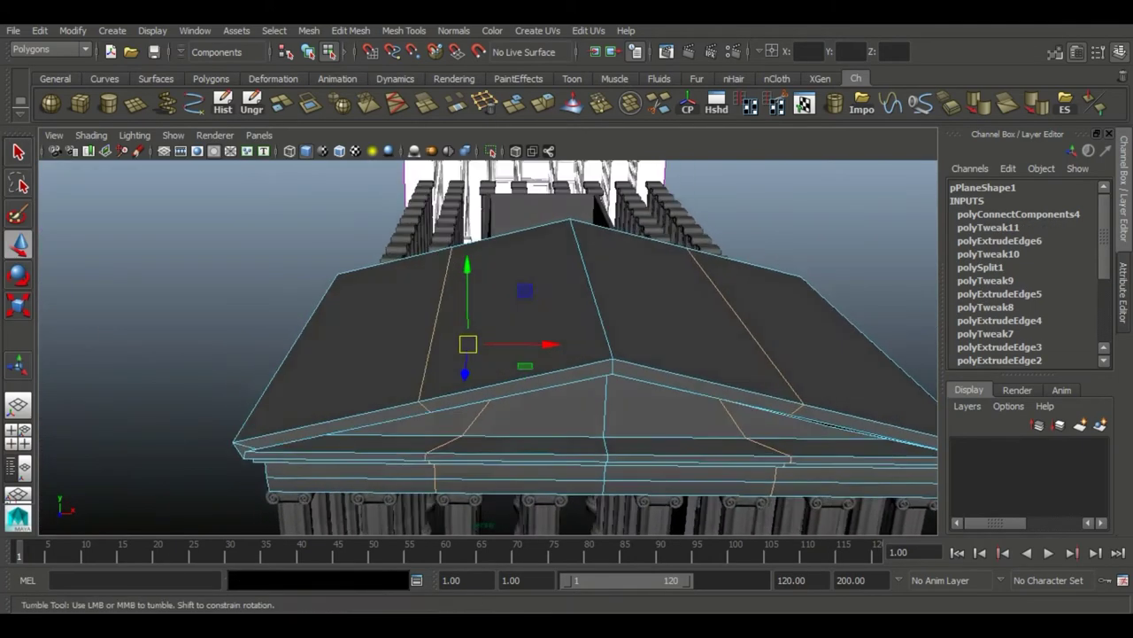
mouse_move(478, 283)
left_mouse_down("alt")
mouse_move(620, 301)
mouse_move(620, 372)
mouse_move(620, 336)
mouse_move(602, 318)
mouse_move(442, 328)
mouse_move(504, 327)
mouse_move(442, 328)
mouse_move(496, 327)
mouse_move(478, 327)
left_mouse_up("alt")
Delete an unneeded edge loop across the roof and reselect the roof piece
double_click(514, 266)
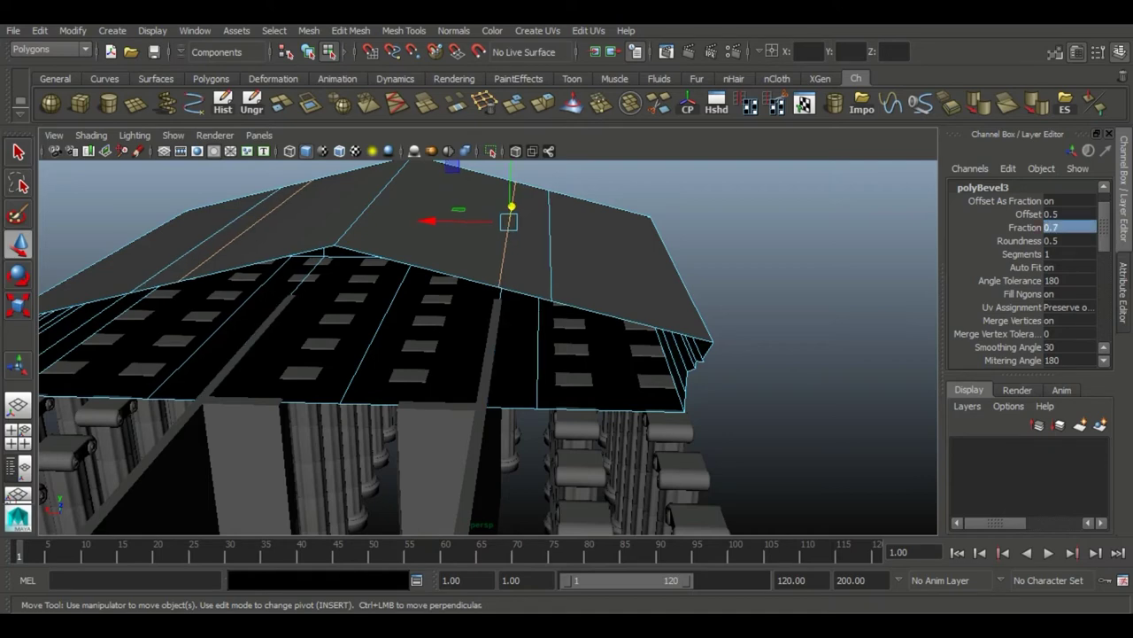
key("Delete")
mouse_move(478, 328)
left_mouse_down("alt")
mouse_move(461, 354)
mouse_move(478, 337)
mouse_move(442, 336)
mouse_move(496, 328)
mouse_move(469, 345)
left_mouse_up("alt")
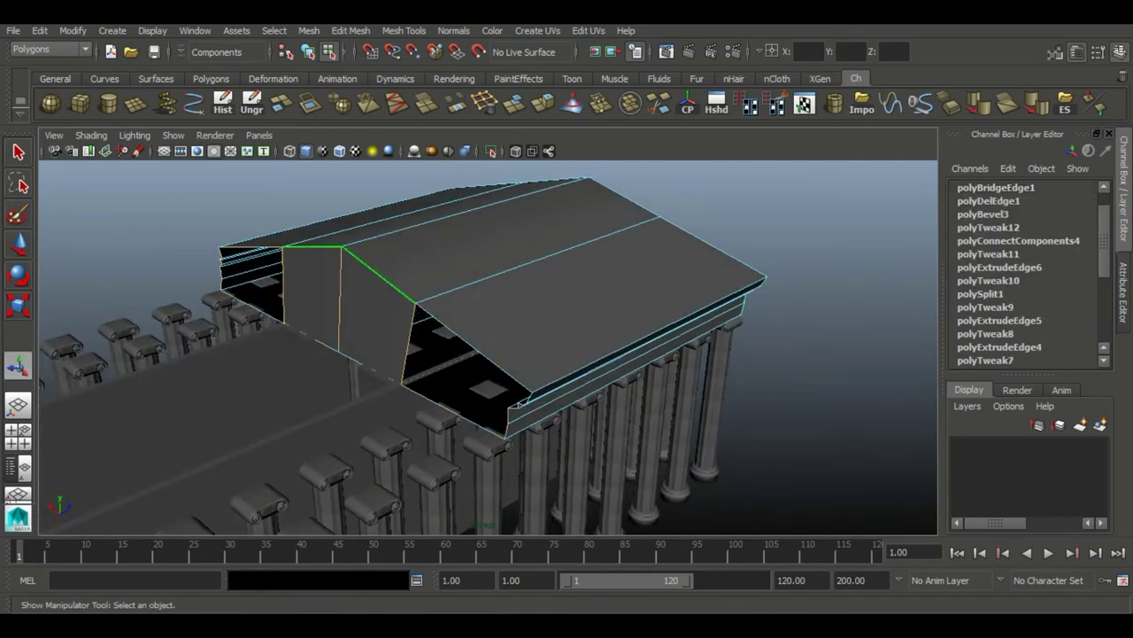
left_click_drag(519, 402, 413, 409, "alt")
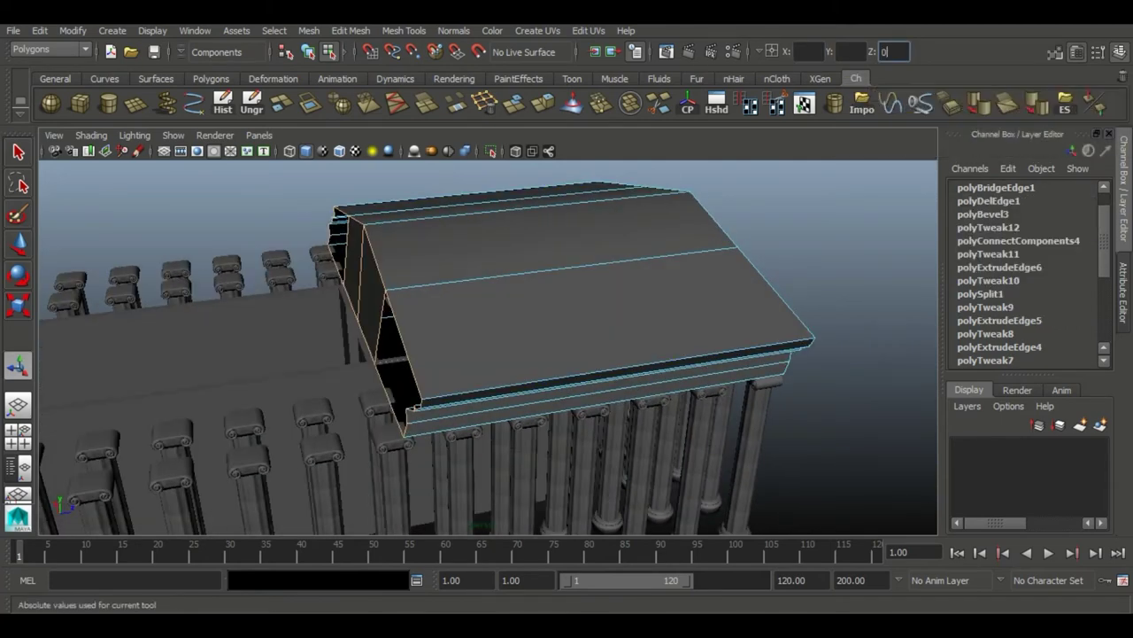
key("w")
mouse_move(478, 354)
left_mouse_down("alt")
mouse_move(443, 372)
mouse_move(381, 354)
mouse_move(461, 336)
mouse_move(496, 355)
mouse_move(389, 345)
mouse_move(425, 337)
mouse_move(479, 354)
mouse_move(425, 345)
mouse_move(461, 336)
mouse_move(417, 354)
mouse_move(442, 354)
mouse_move(443, 336)
mouse_move(407, 319)
mouse_move(425, 301)
left_mouse_up("alt")
left_click(708, 265)
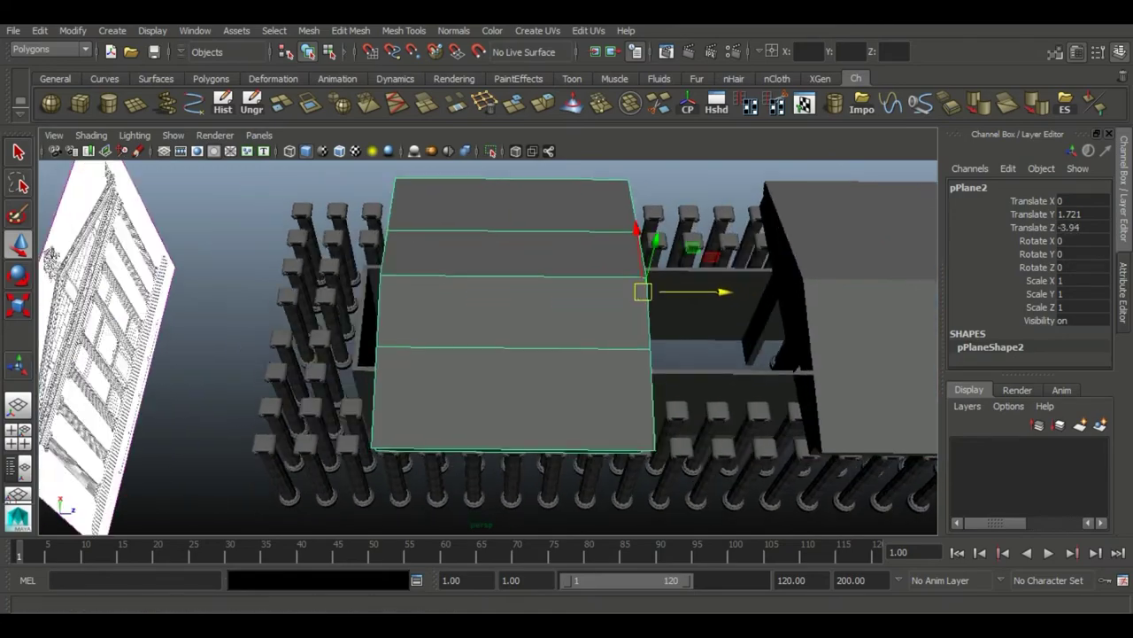
Rotate the roof copy into place and bridge the facing edges of both roof pieces
key("e")
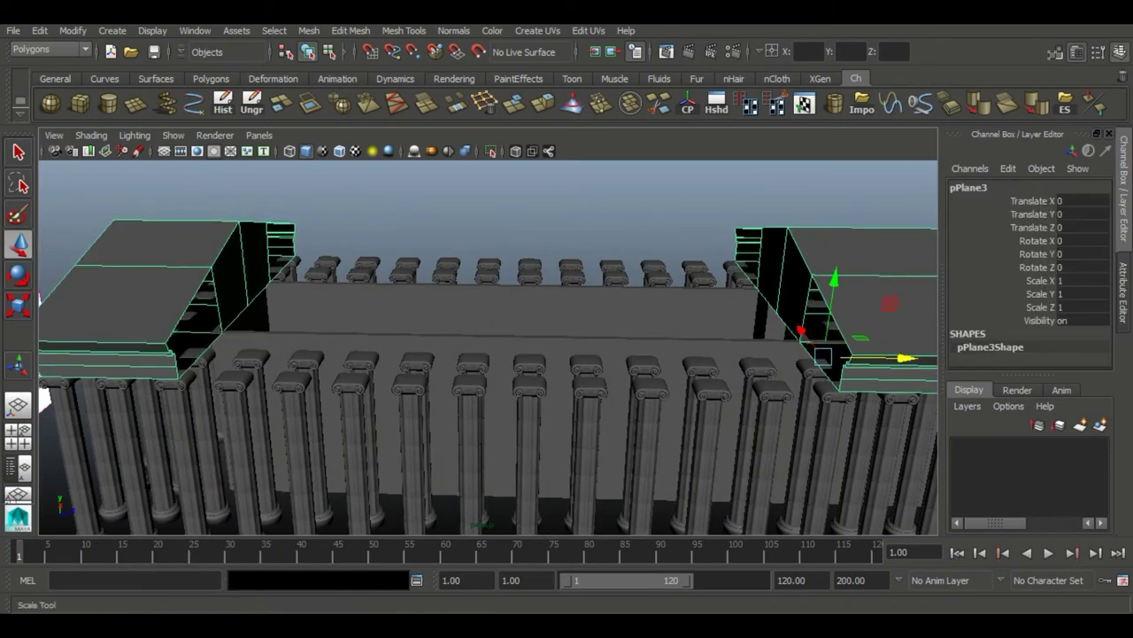
double_click(17, 244)
scroll(921, 398, "down", 2)
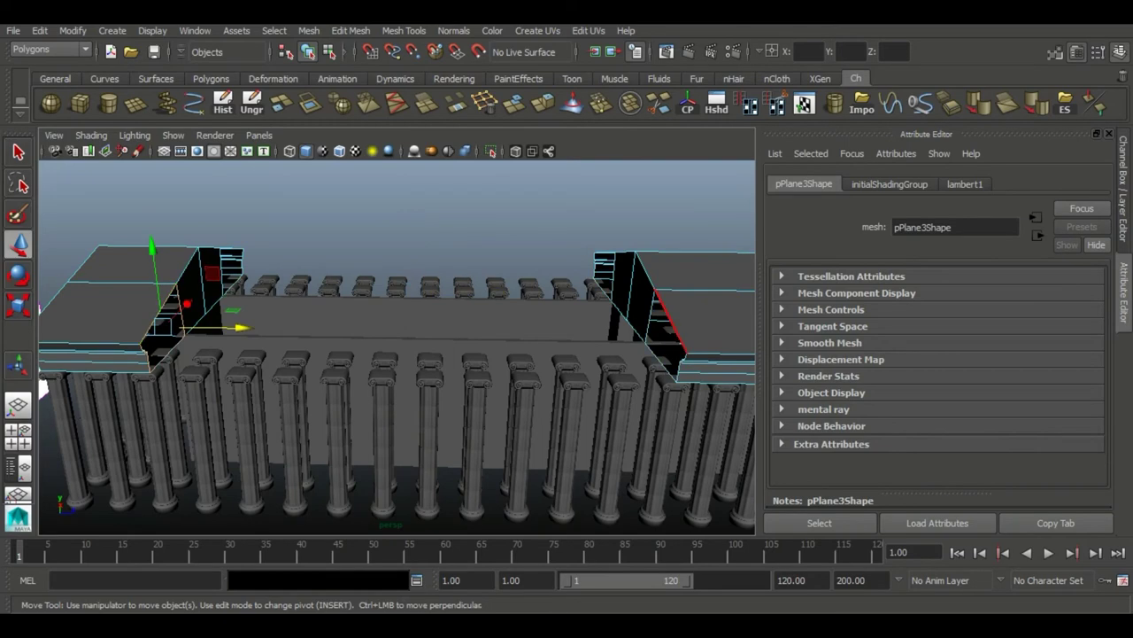
key("ctrl+z")
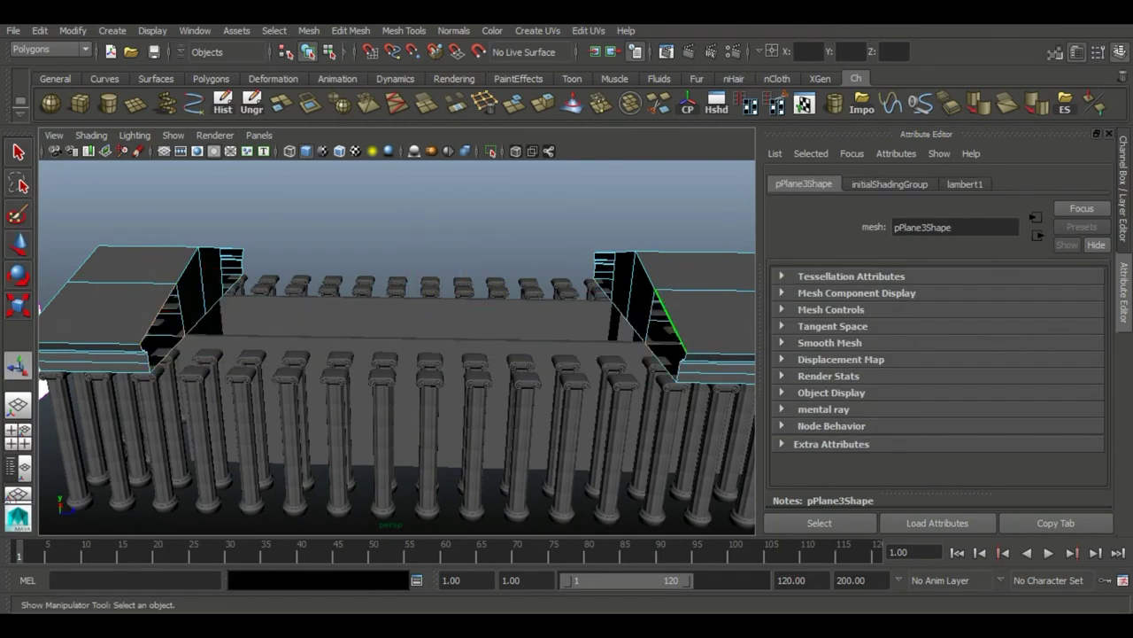
key("g")
key("ctrl+z")
key("g")
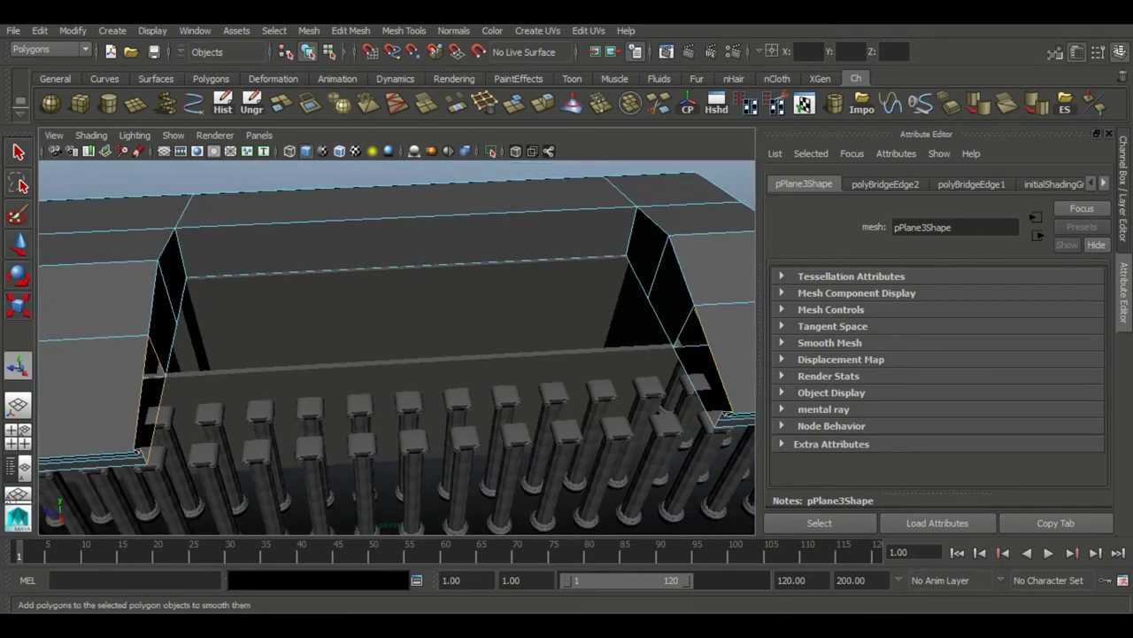
left_click(456, 103)
left_click_drag(398, 354, 301, 337, "alt")
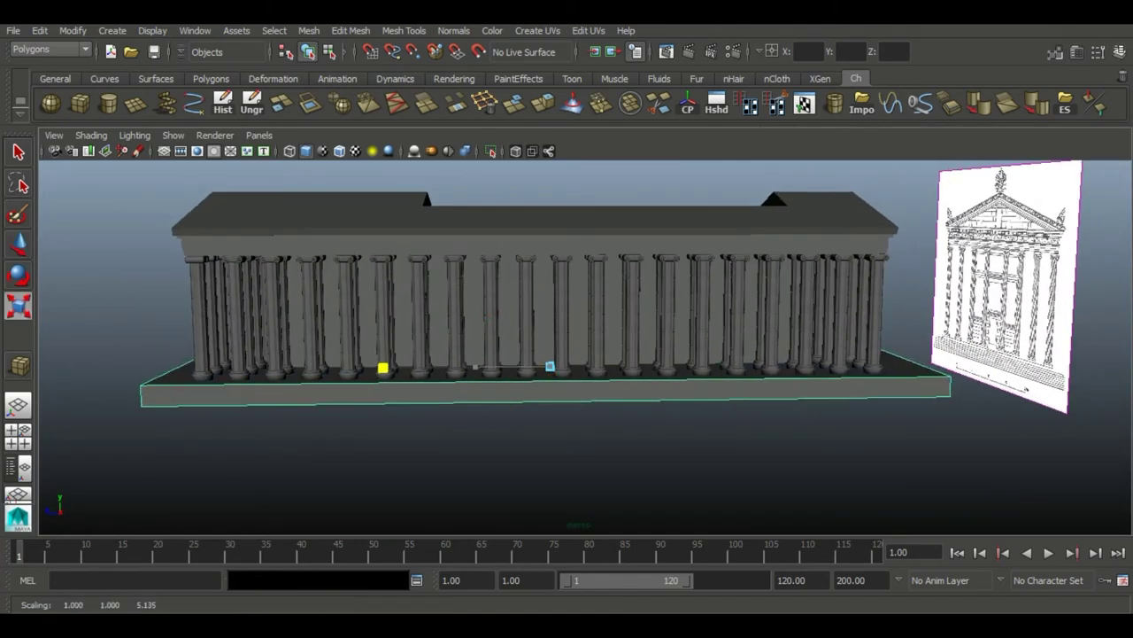
Set the base slab polyCube2's Subdivisions Depth to 5 for horizontal bands
key("w")
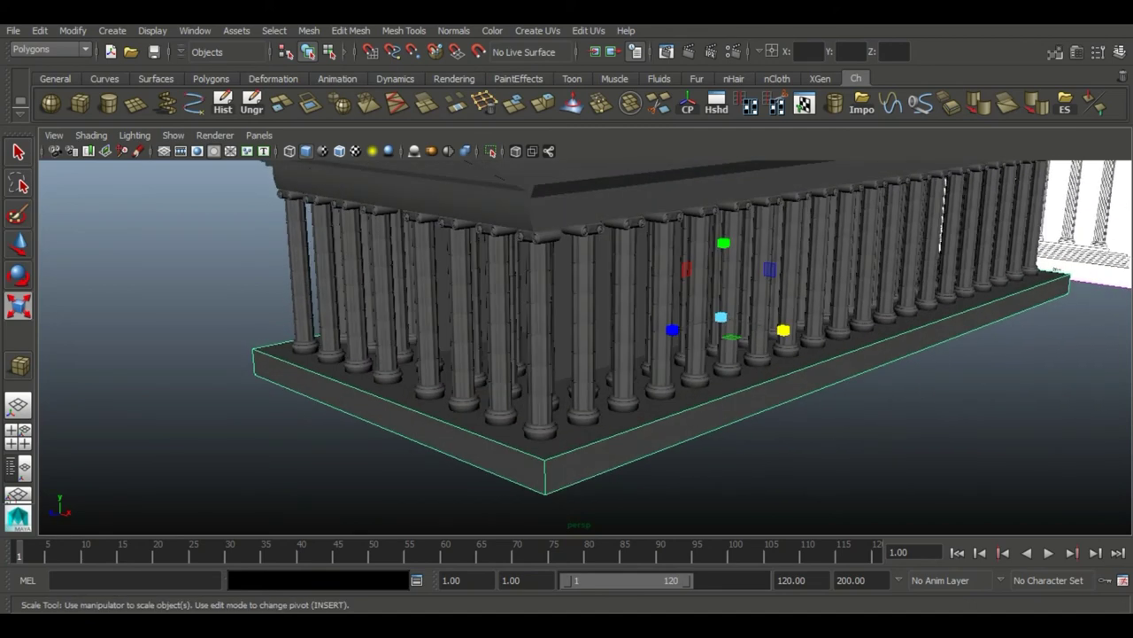
key("ctrl+a")
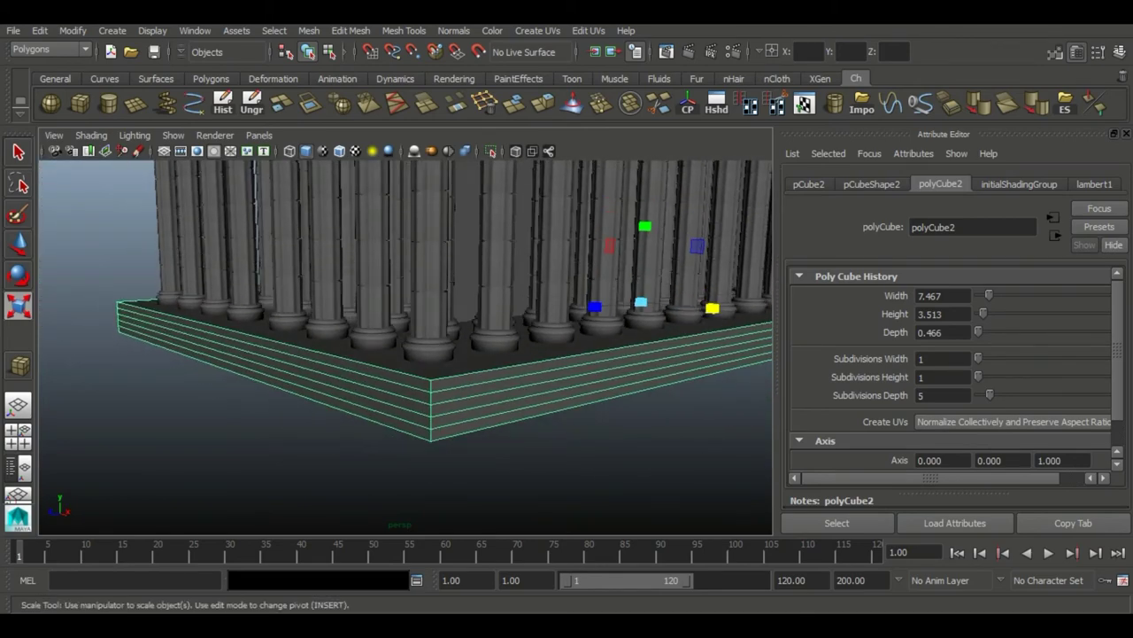
double_click(602, 360)
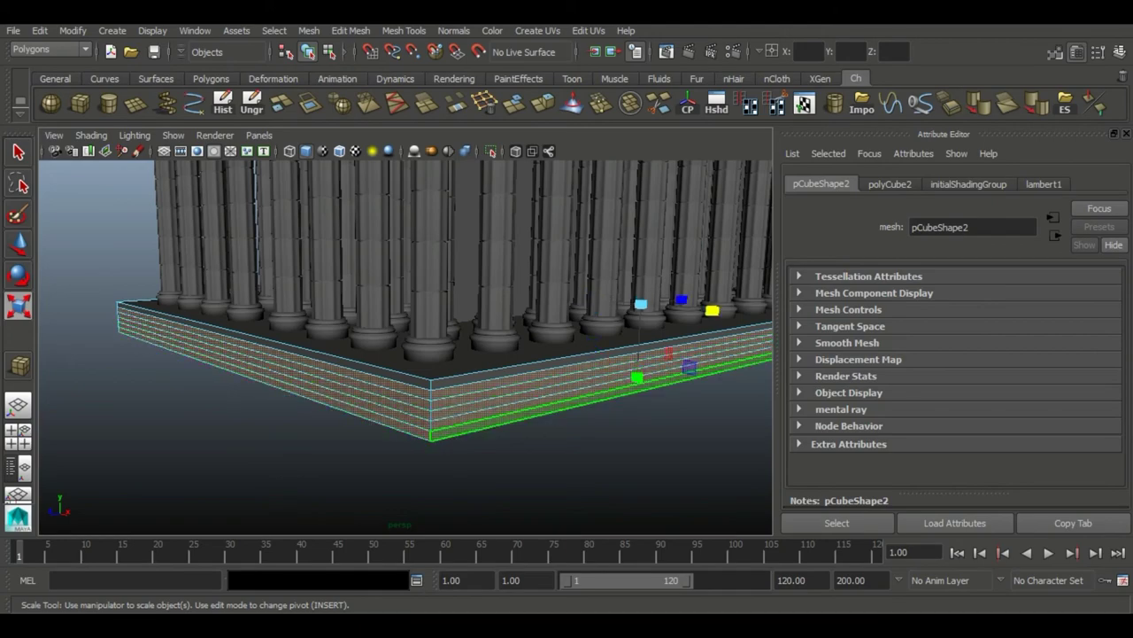
Extrude the slab's top face into the first two steps, the first 0.2 thick
key("ctrl+e")
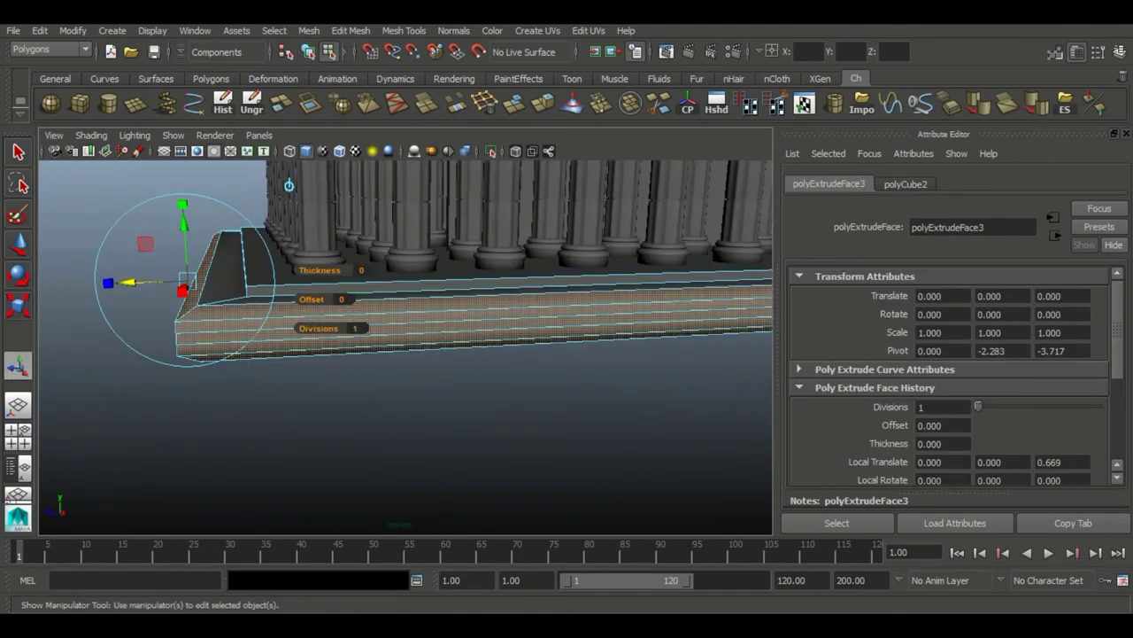
mouse_move(398, 355)
left_mouse_down("alt")
mouse_move(461, 337)
mouse_move(349, 209)
left_mouse_up("alt")
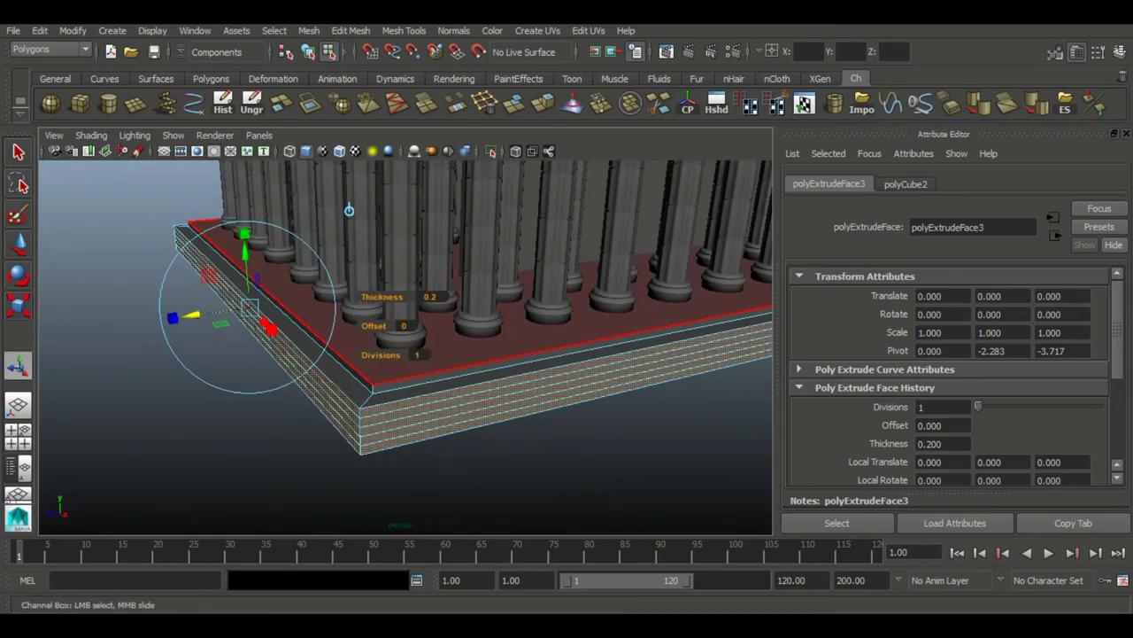
middle_click_drag(349, 209, 348, 209)
left_click_drag(349, 209, 381, 212, "alt")
key("F8")
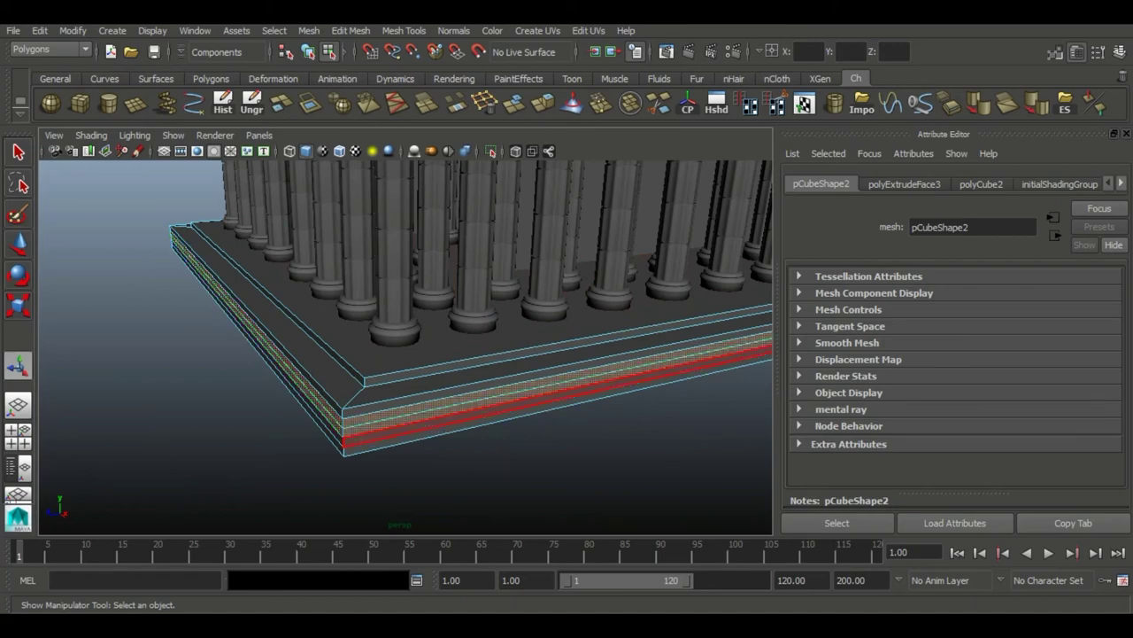
left_click(543, 103)
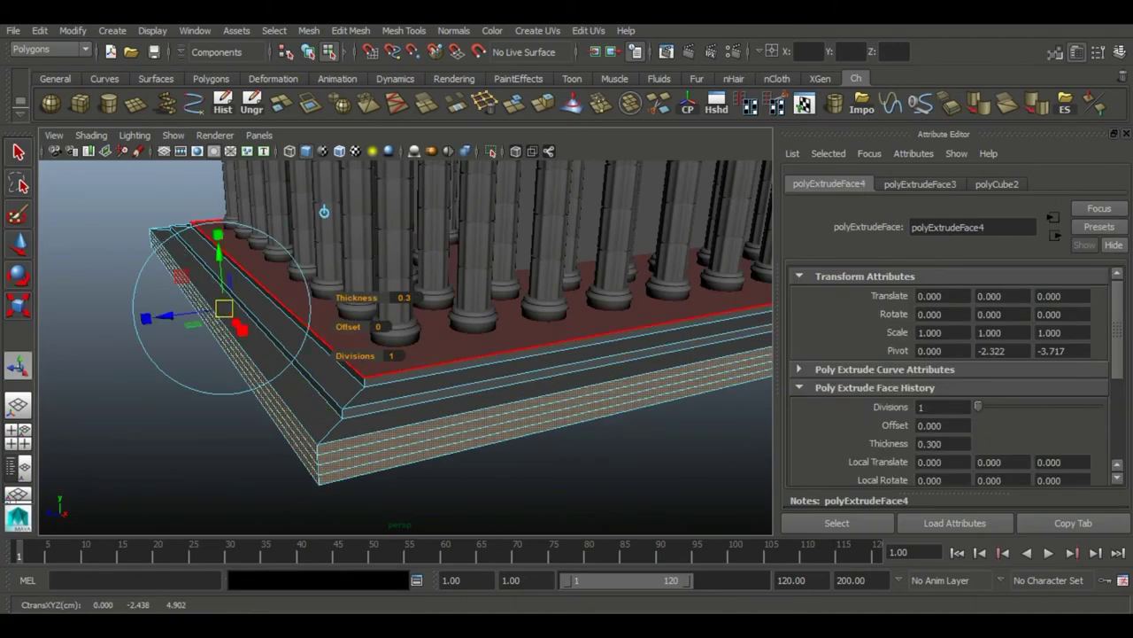
left_click_drag(349, 209, 265, 213, "alt")
key("F8")
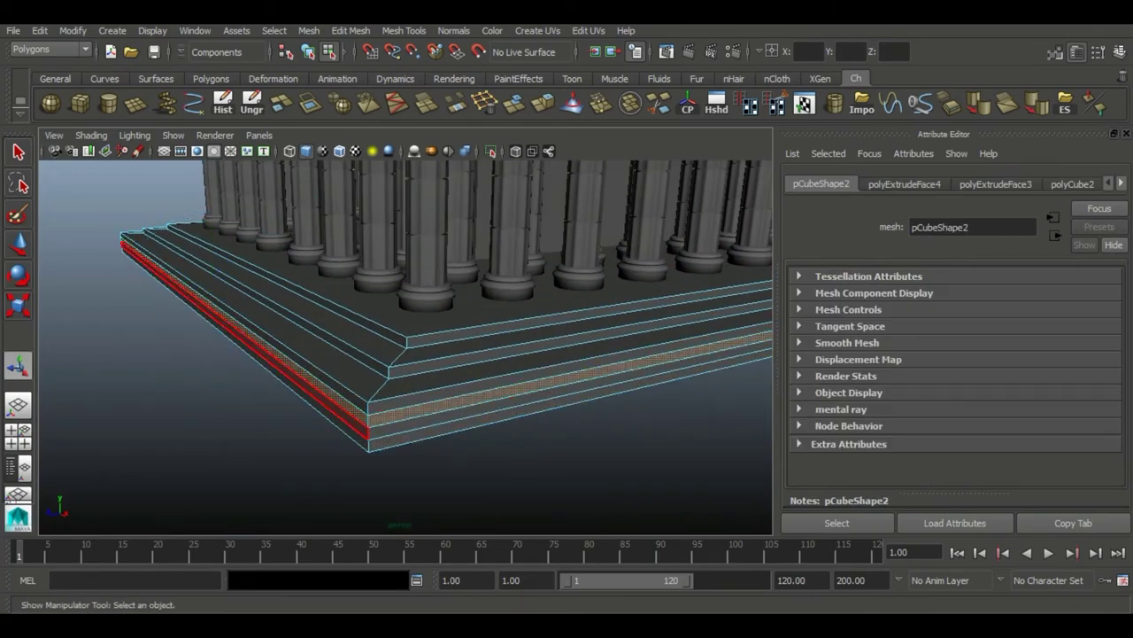
Extrude the top face three more times for steps three to five, the third 0.4 high
left_click(543, 102)
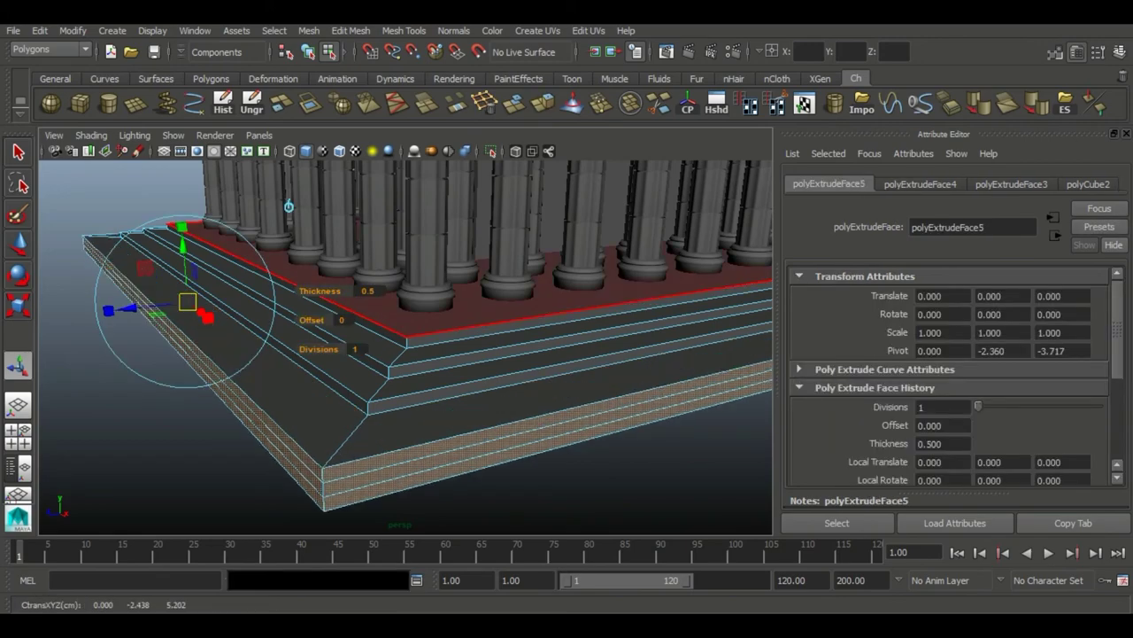
left_click_drag(398, 266, 336, 265, "alt")
middle_click_drag(266, 266, 301, 265)
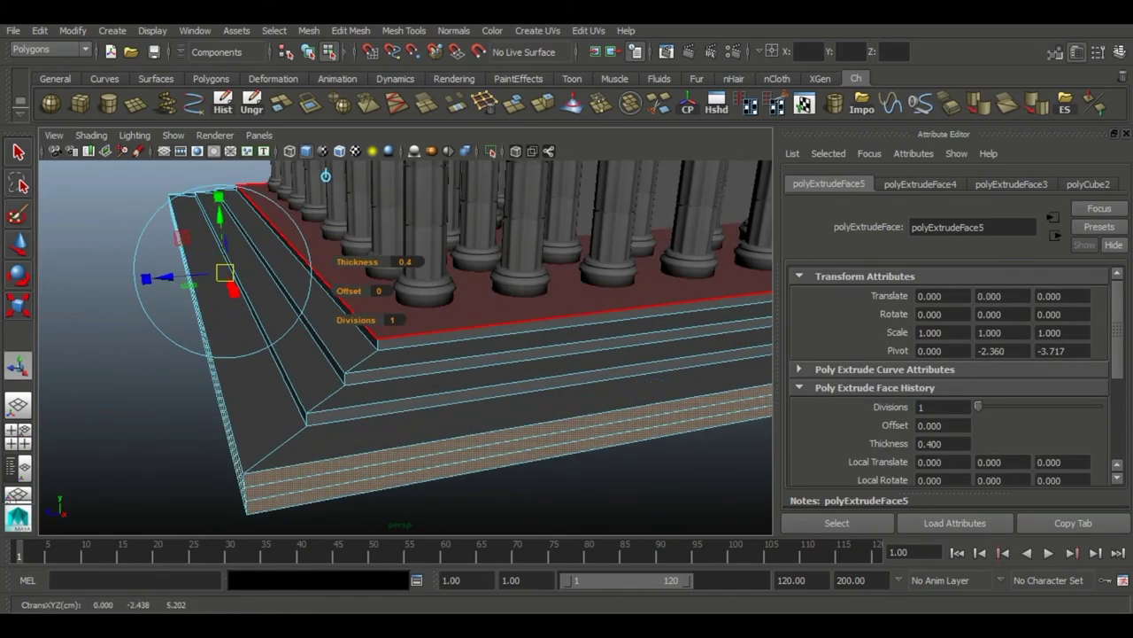
left_click_drag(354, 310, 301, 301, "alt")
key("F8")
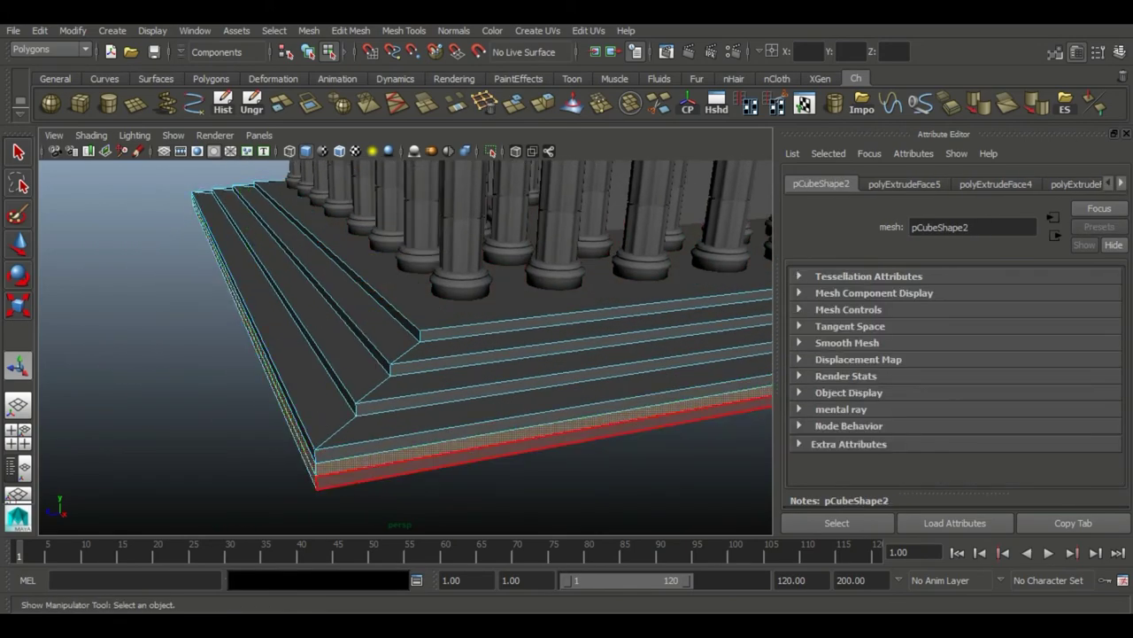
left_click(543, 103)
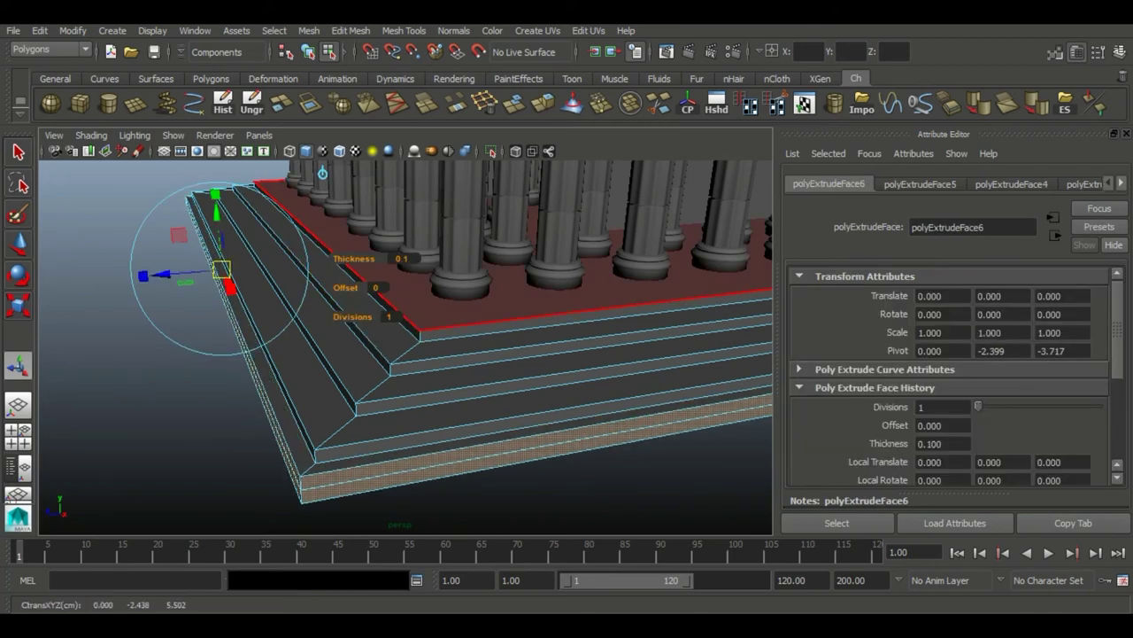
left_click_drag(398, 354, 354, 354, "alt")
left_click(275, 310)
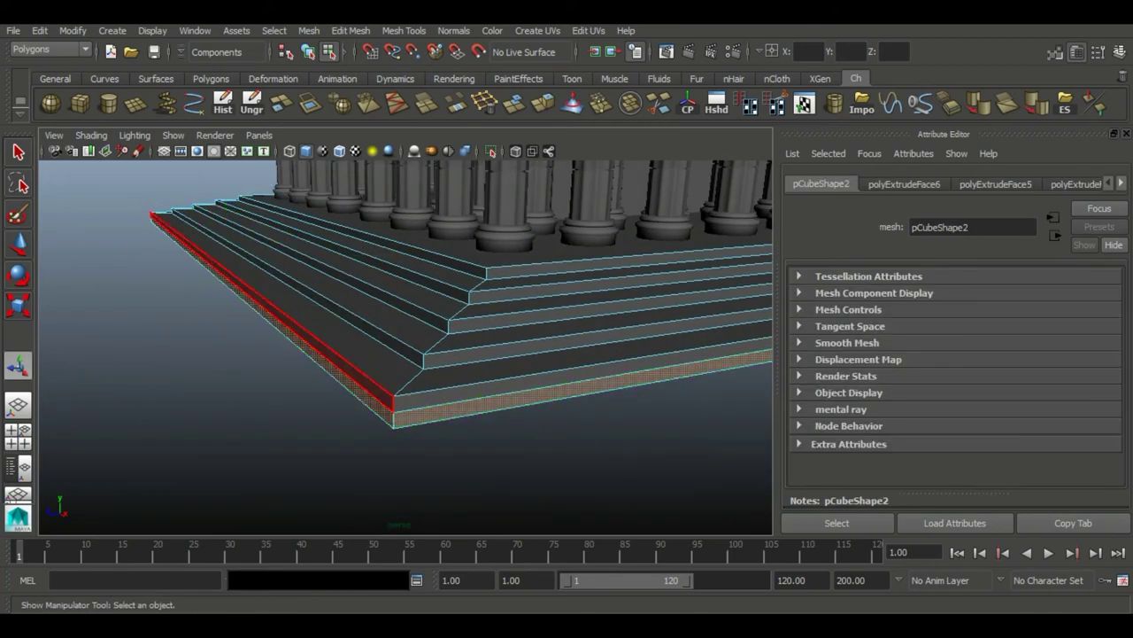
left_click(543, 102)
left_click_drag(398, 399, 496, 390, "alt")
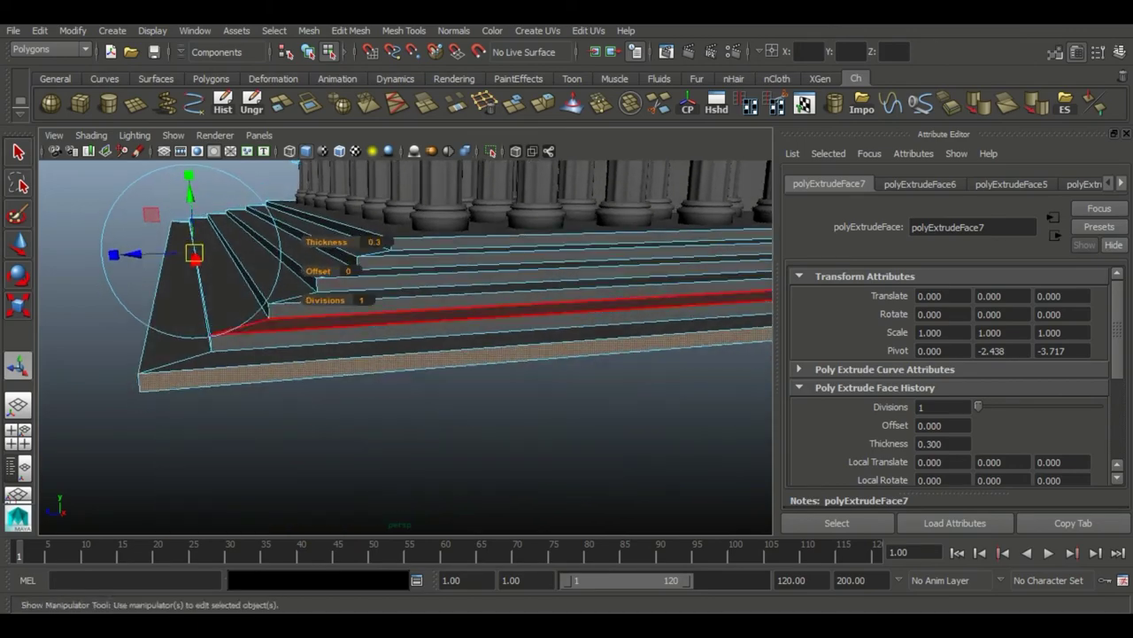
key("F8")
left_click_drag(399, 354, 474, 245, "alt")
mouse_move(398, 354)
left_mouse_down("alt")
mouse_move(531, 354)
mouse_move(487, 354)
left_mouse_up("alt")
right_click_drag(398, 354, 487, 354, "alt")
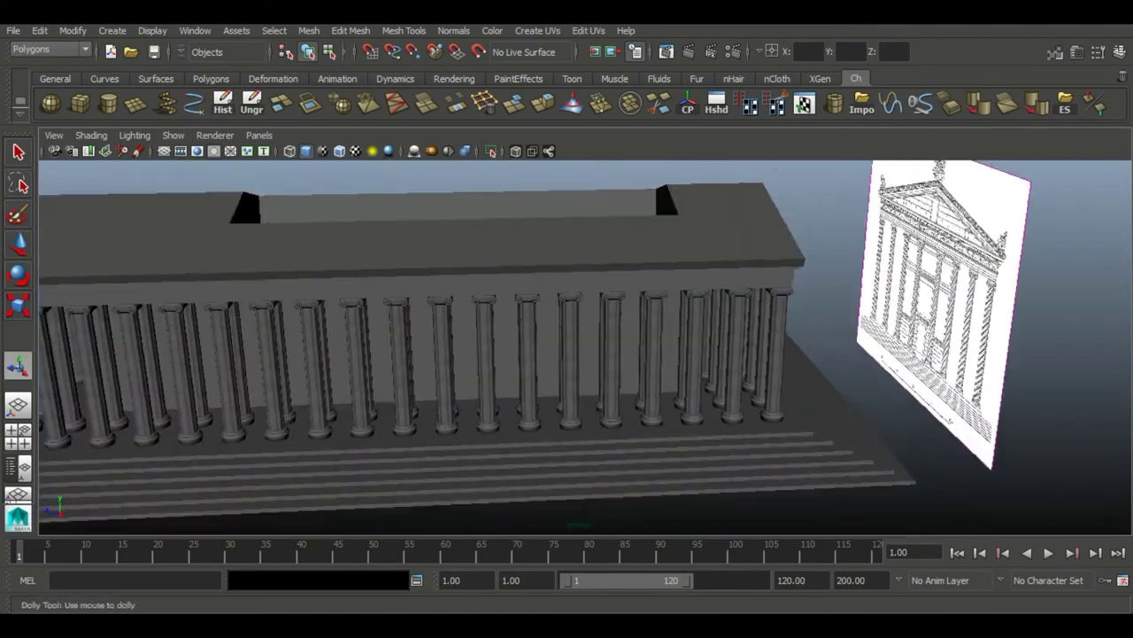
Frame the temple, clean up the base's underside edges, and view it full screen
key("f")
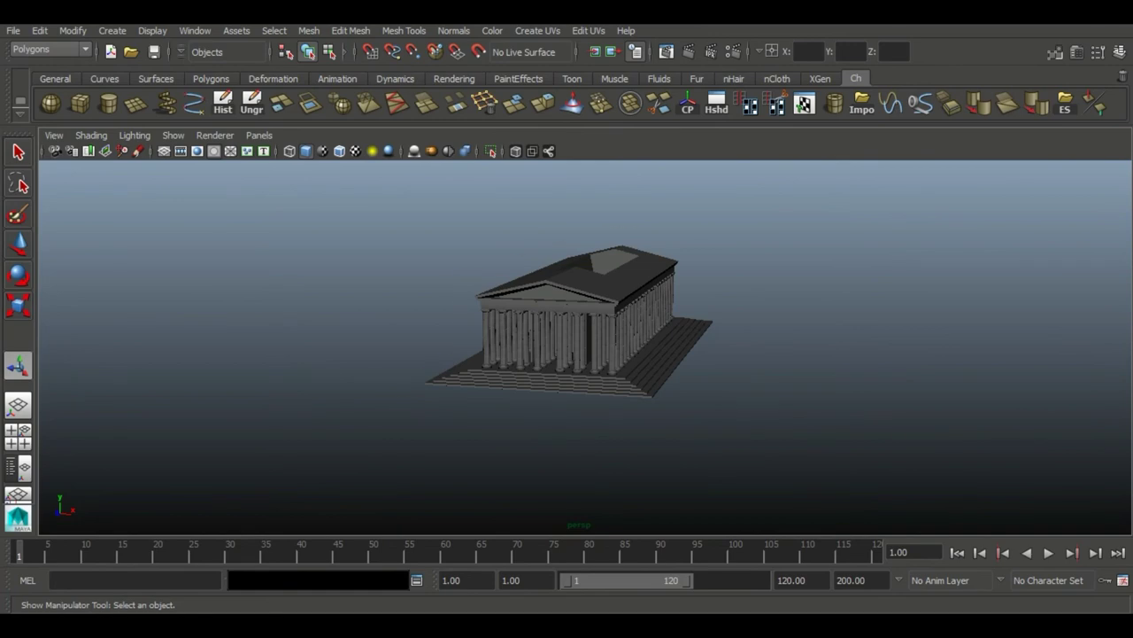
mouse_move(567, 354)
left_mouse_down("alt")
mouse_move(620, 336)
mouse_move(619, 221)
left_mouse_up("alt")
left_click(536, 310)
right_click_drag(536, 254, 537, 222)
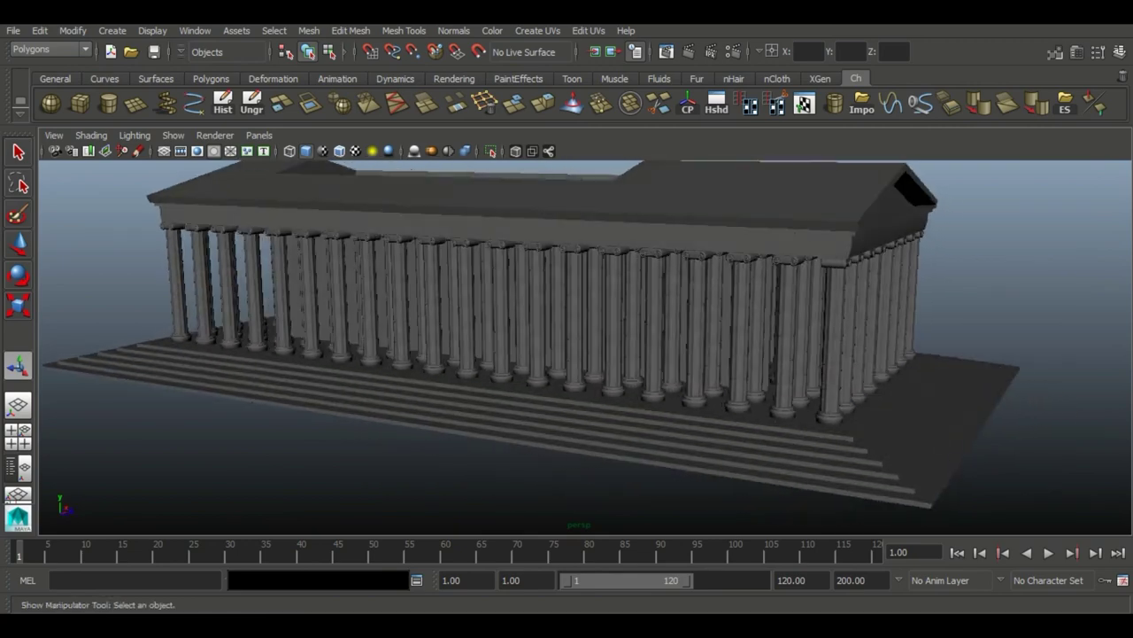
key("ctrl+space")
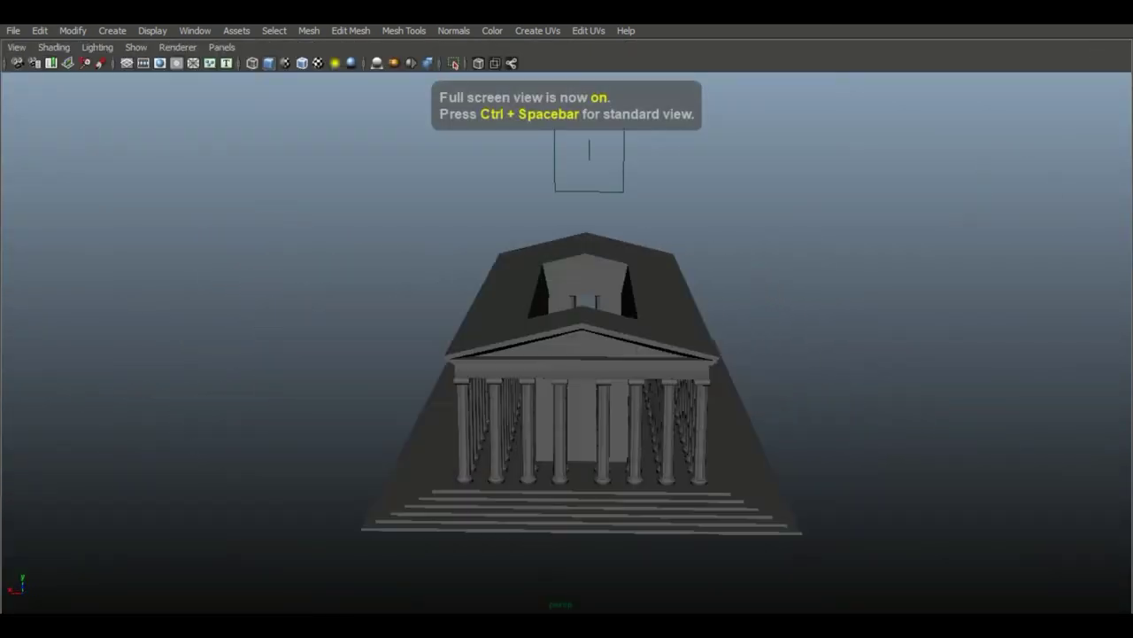